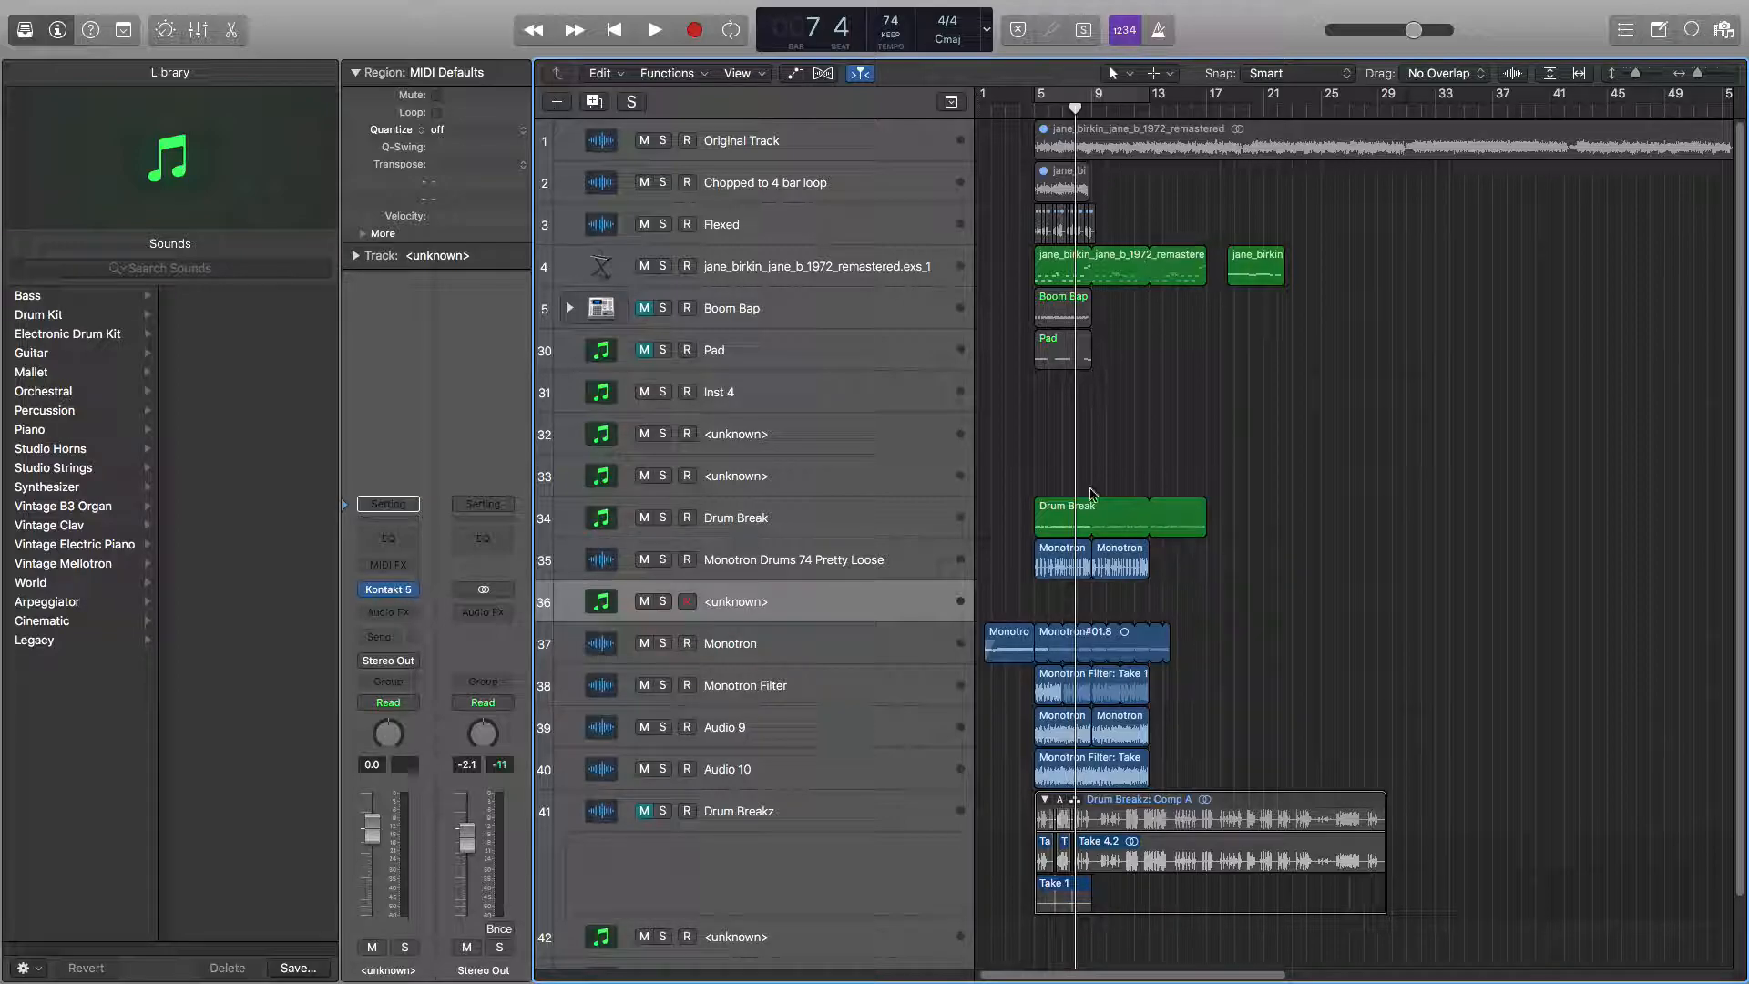
# Select the upper tracks one by one to review their regions and contents.
pyautogui.click(816, 571)
pyautogui.click(802, 519)
pyautogui.click(788, 478)
pyautogui.click(782, 450)
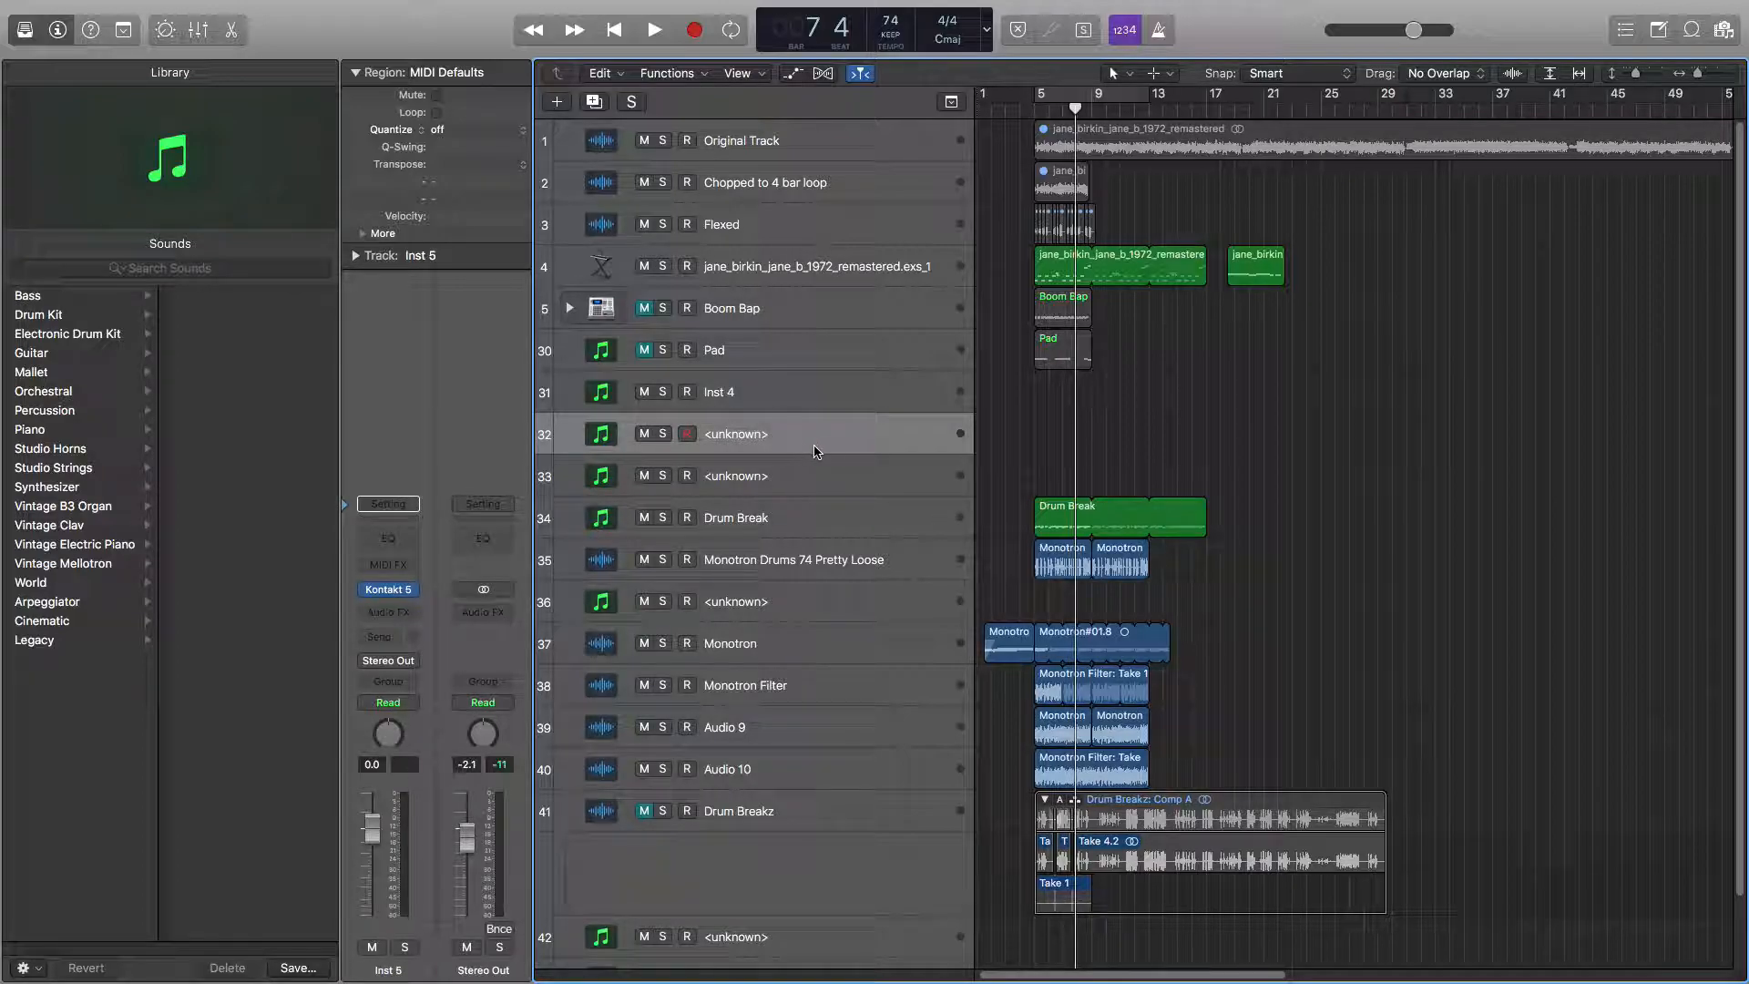
pyautogui.click(800, 562)
pyautogui.click(780, 519)
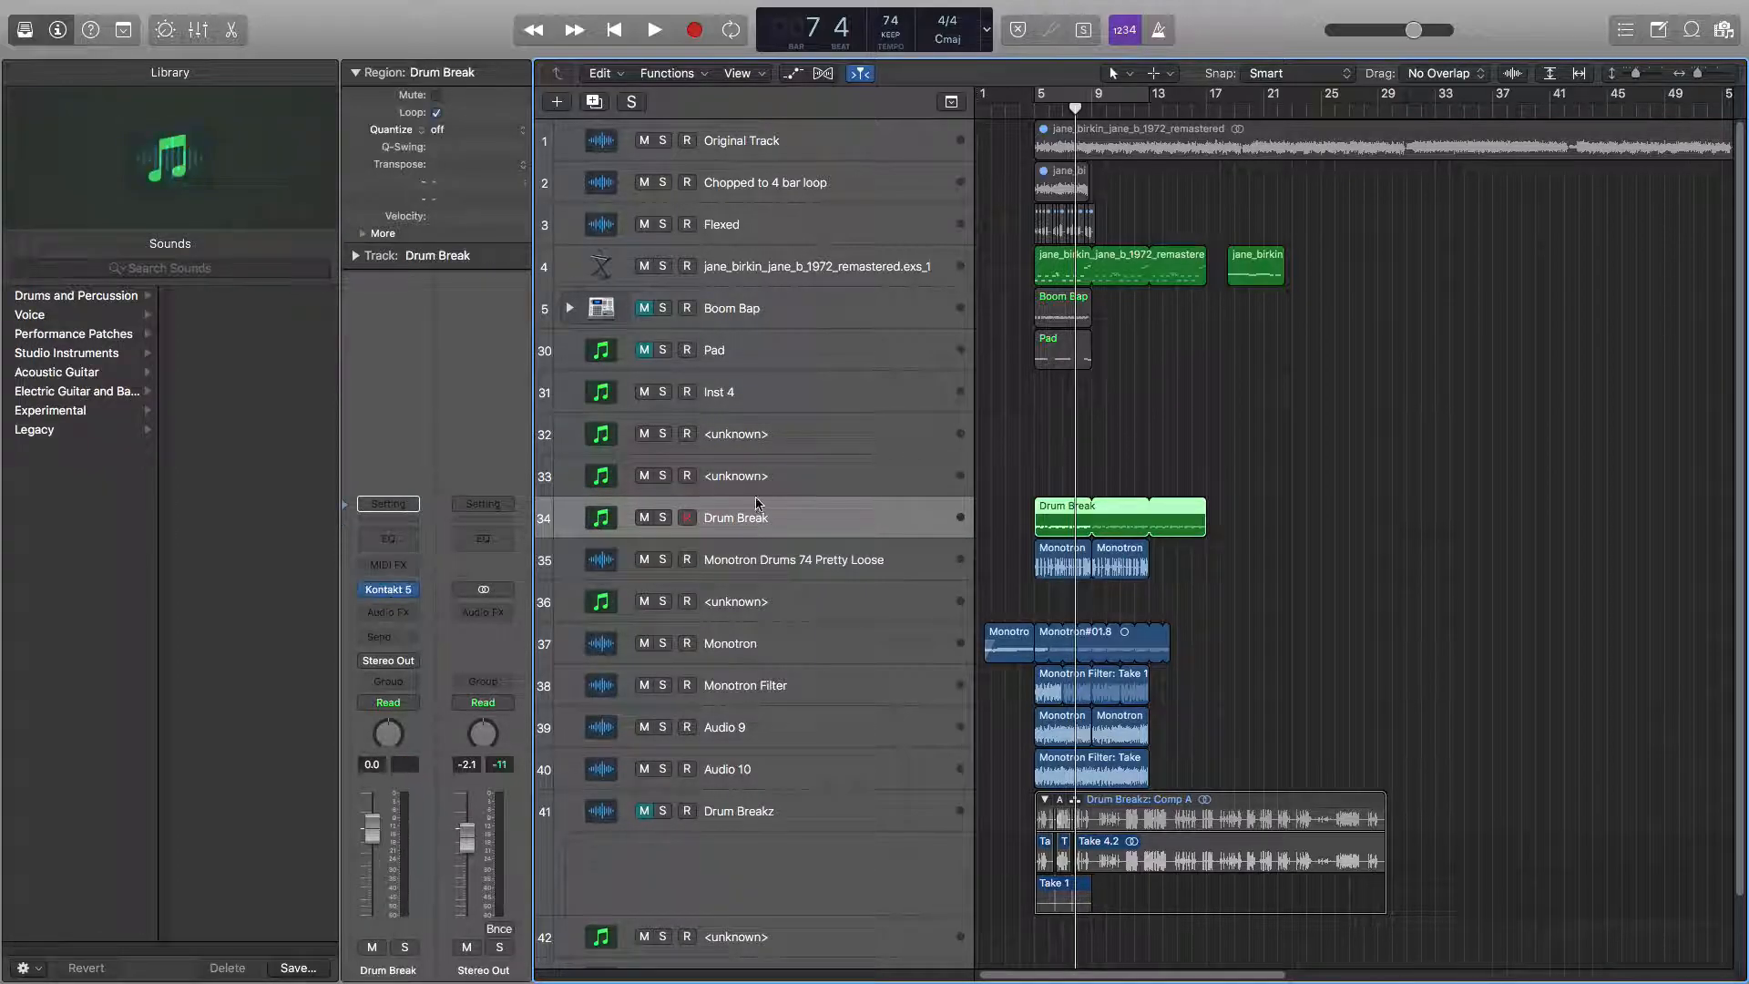
pyautogui.click(763, 476)
pyautogui.click(752, 446)
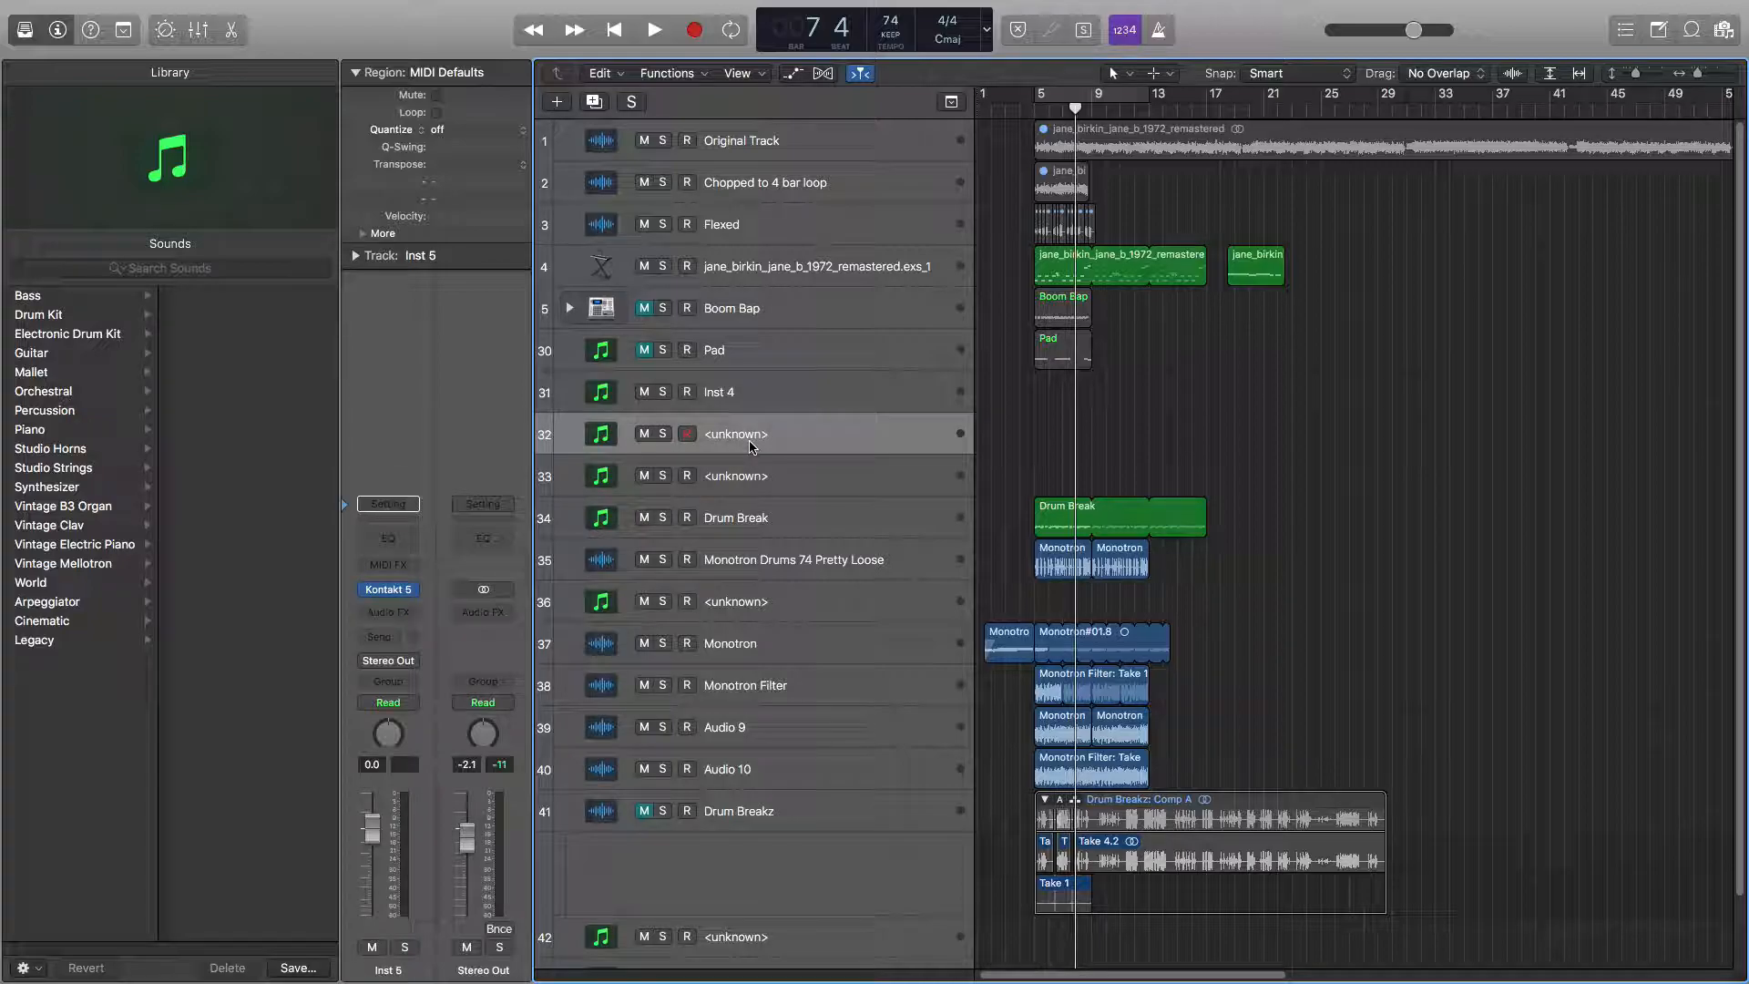
# Trim the Drum Break region to about four bars and delete the extra Monotron region on the Monotron Drums 74 Pretty Loose track.
pyautogui.moveTo(1204, 506); pyautogui.dragTo(1088, 517)
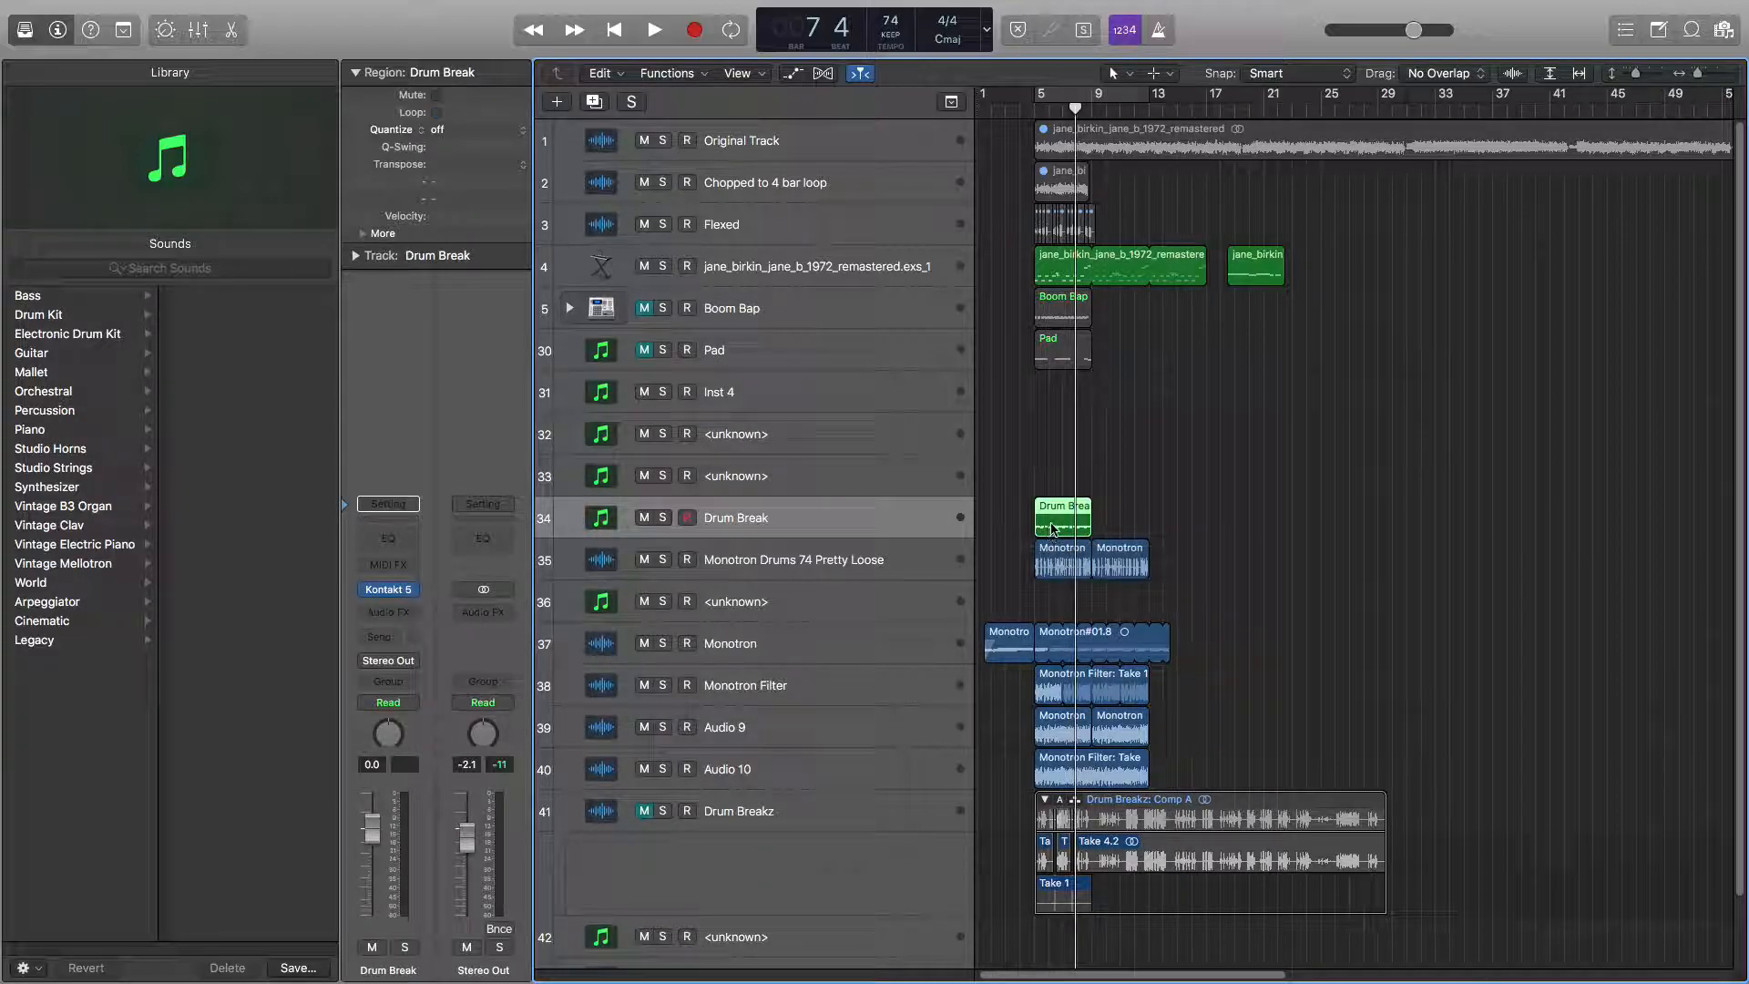
pyautogui.click(1121, 565)
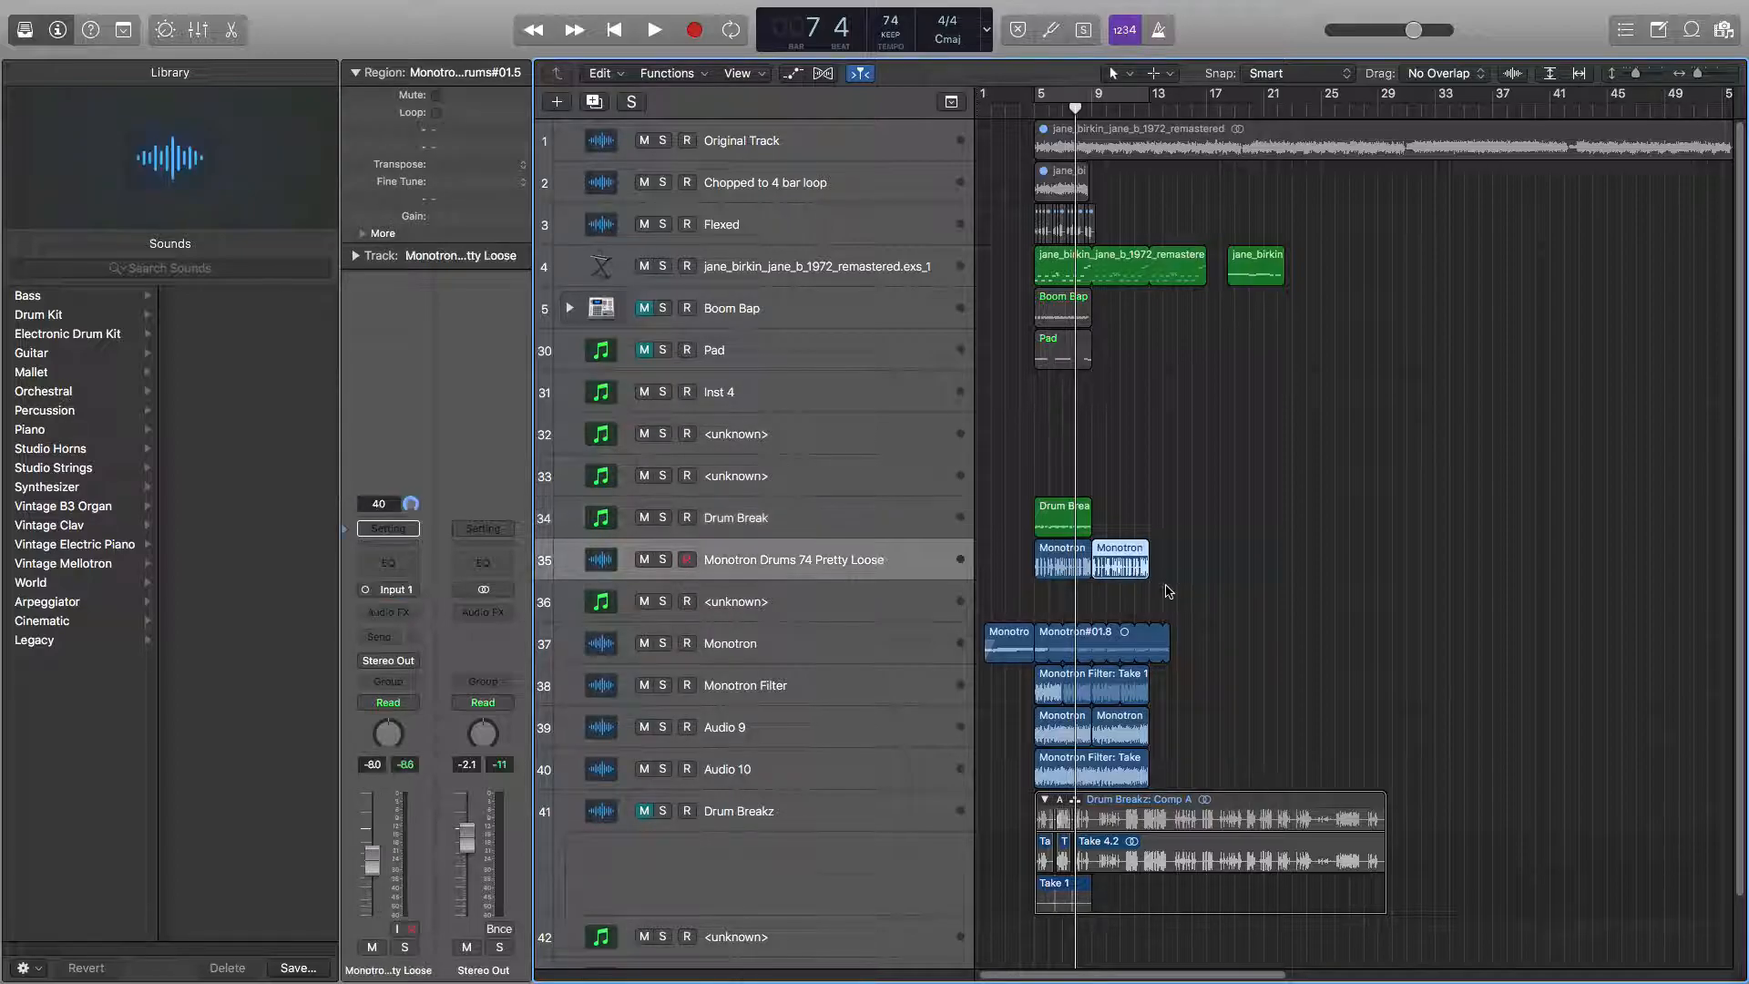
pyautogui.press('Delete')
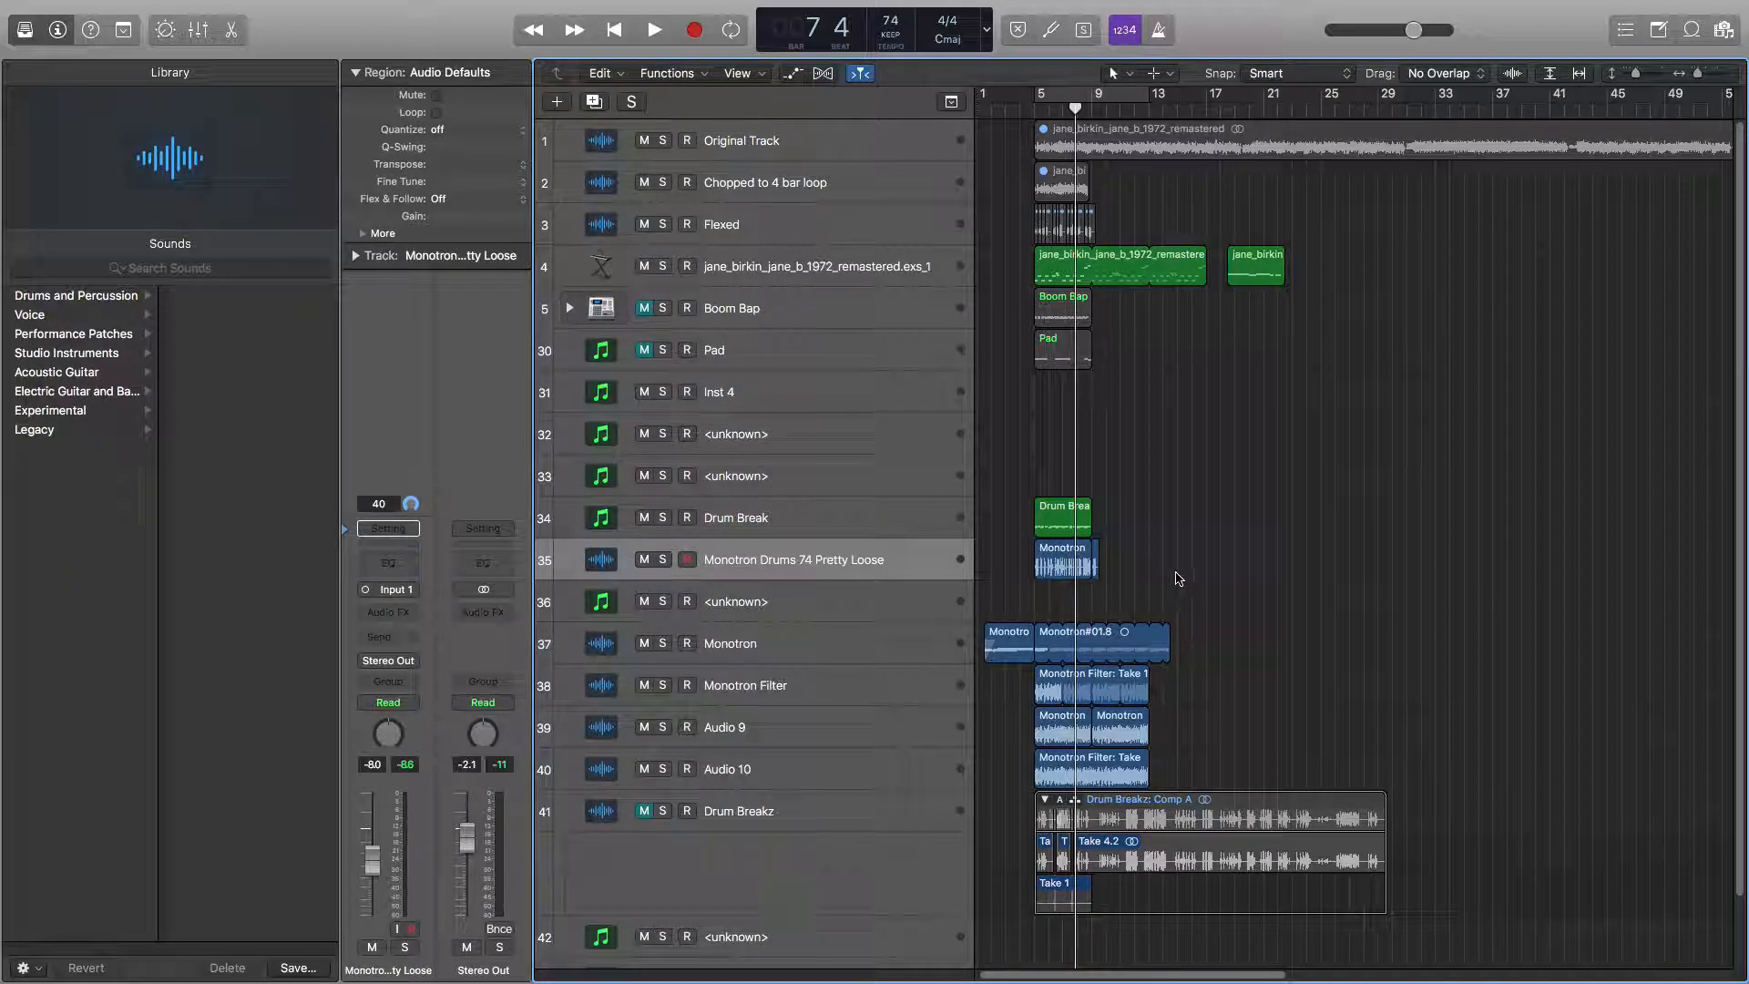
pyautogui.click(1096, 566)
pyautogui.press('Delete')
pyautogui.click(1066, 569)
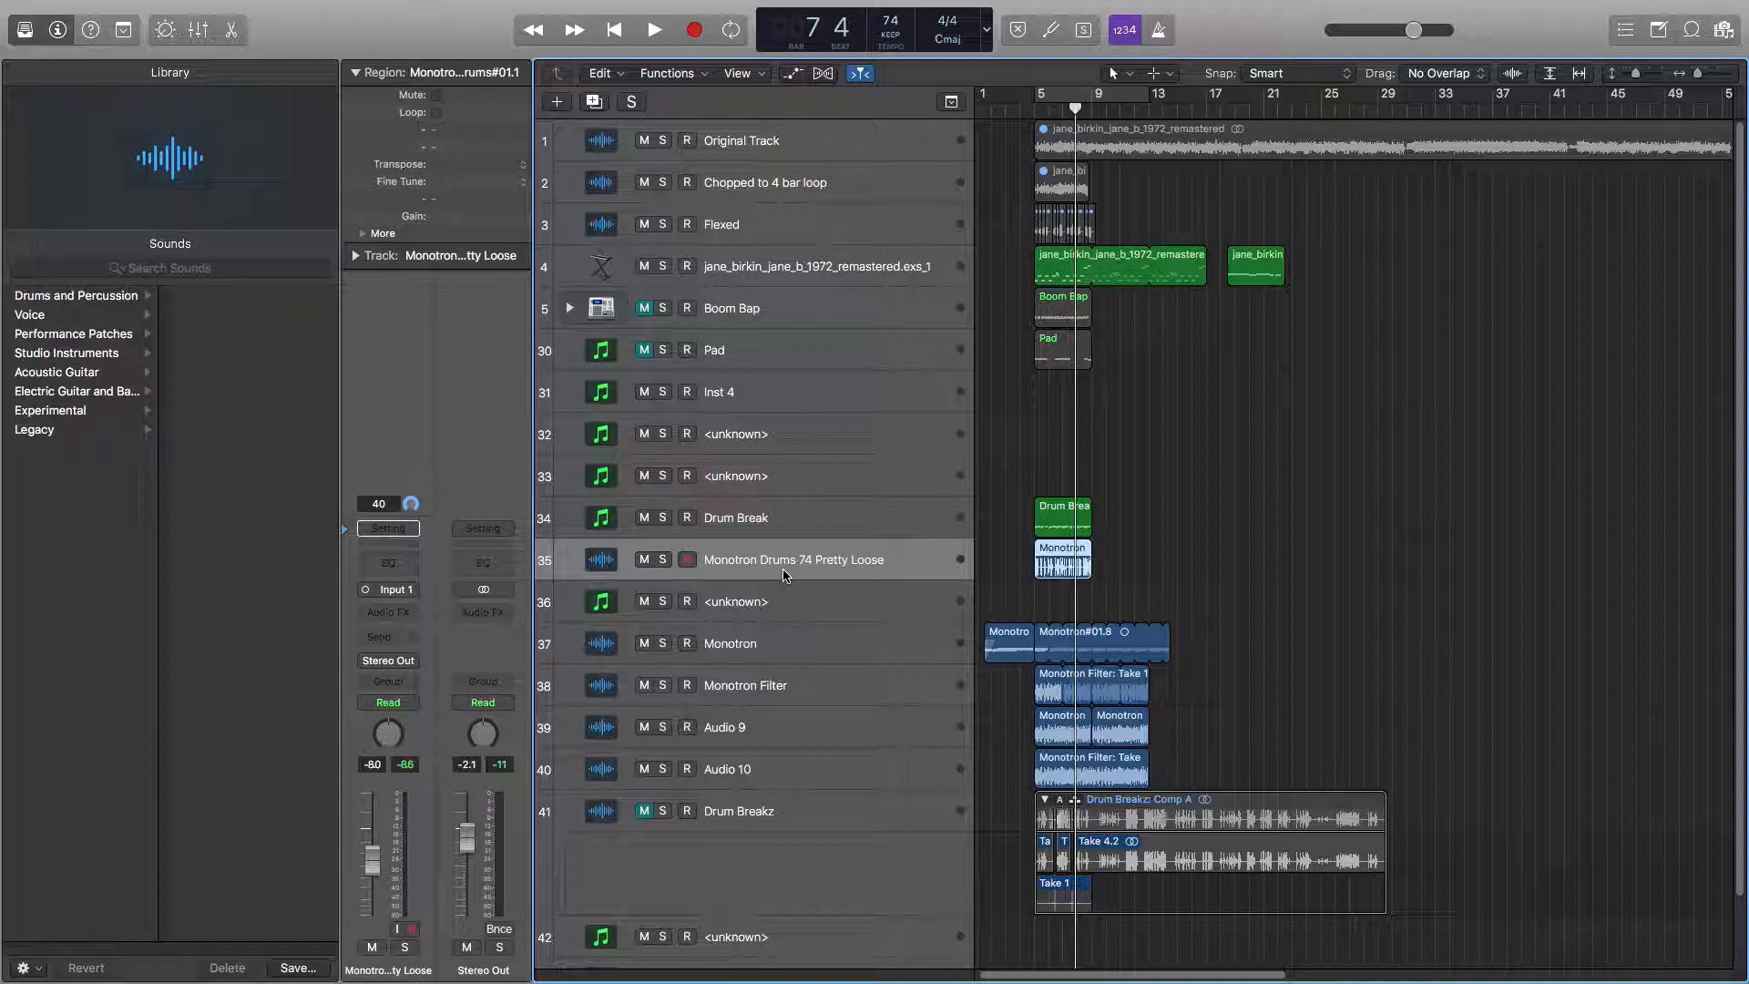
pyautogui.doubleClick(729, 564)
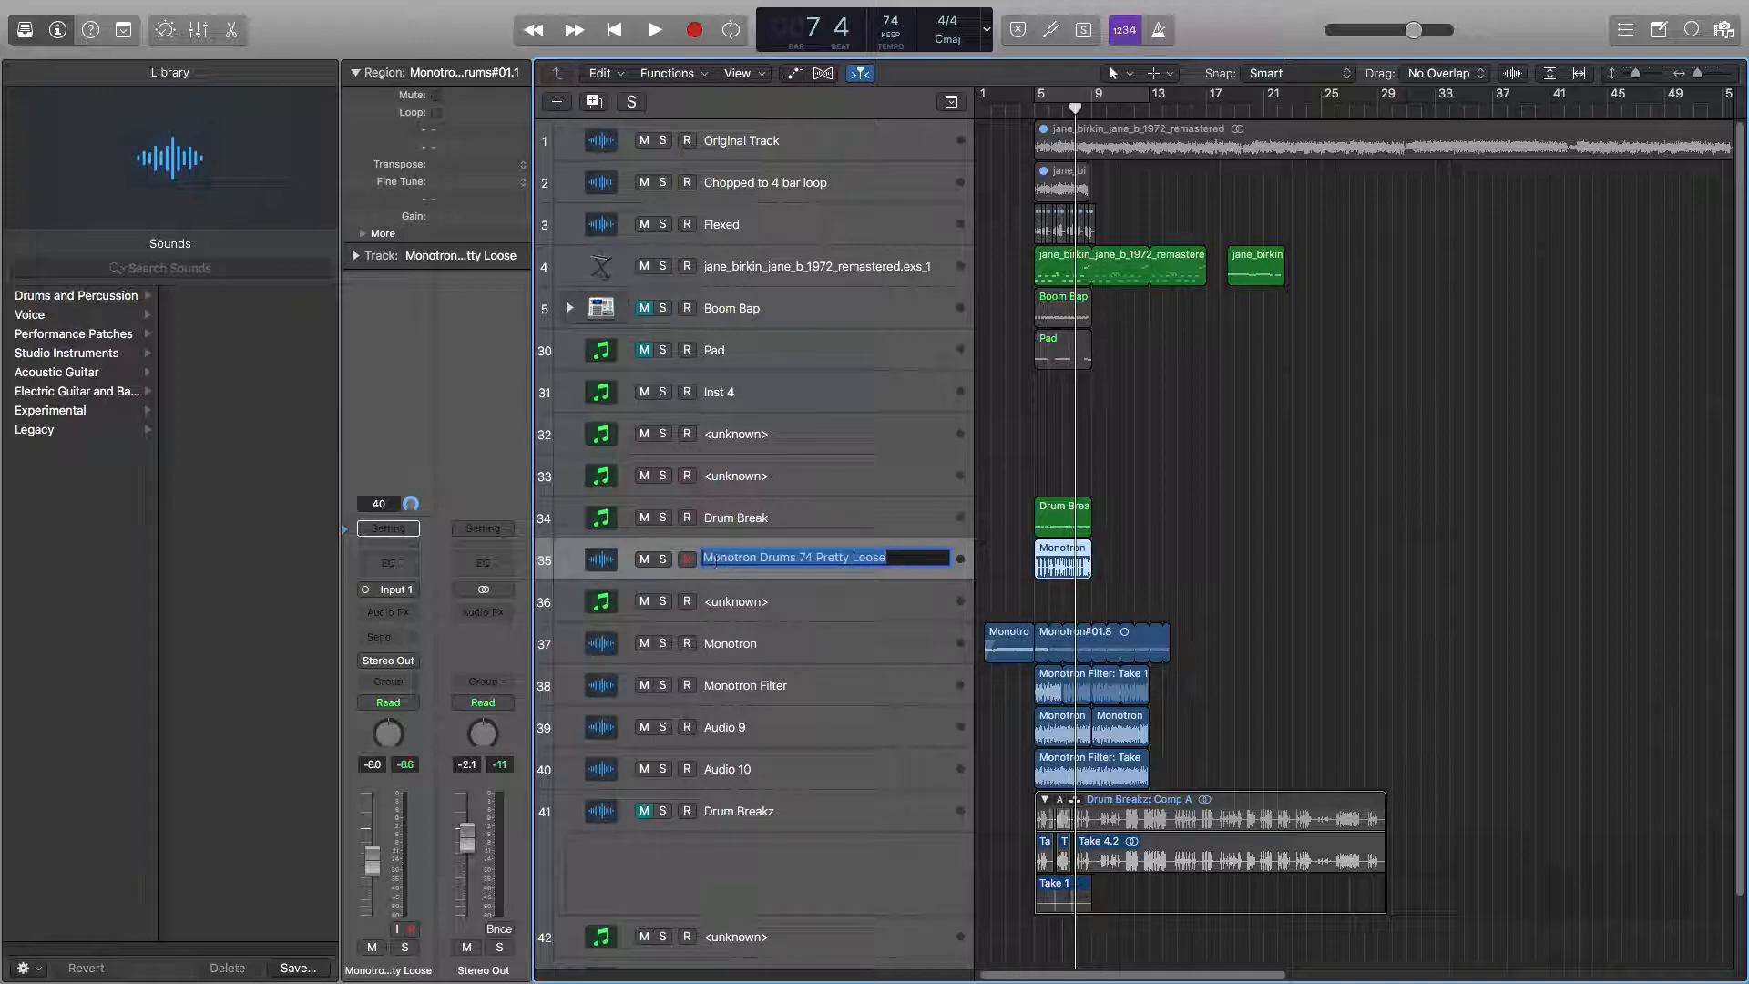
pyautogui.click(890, 558)
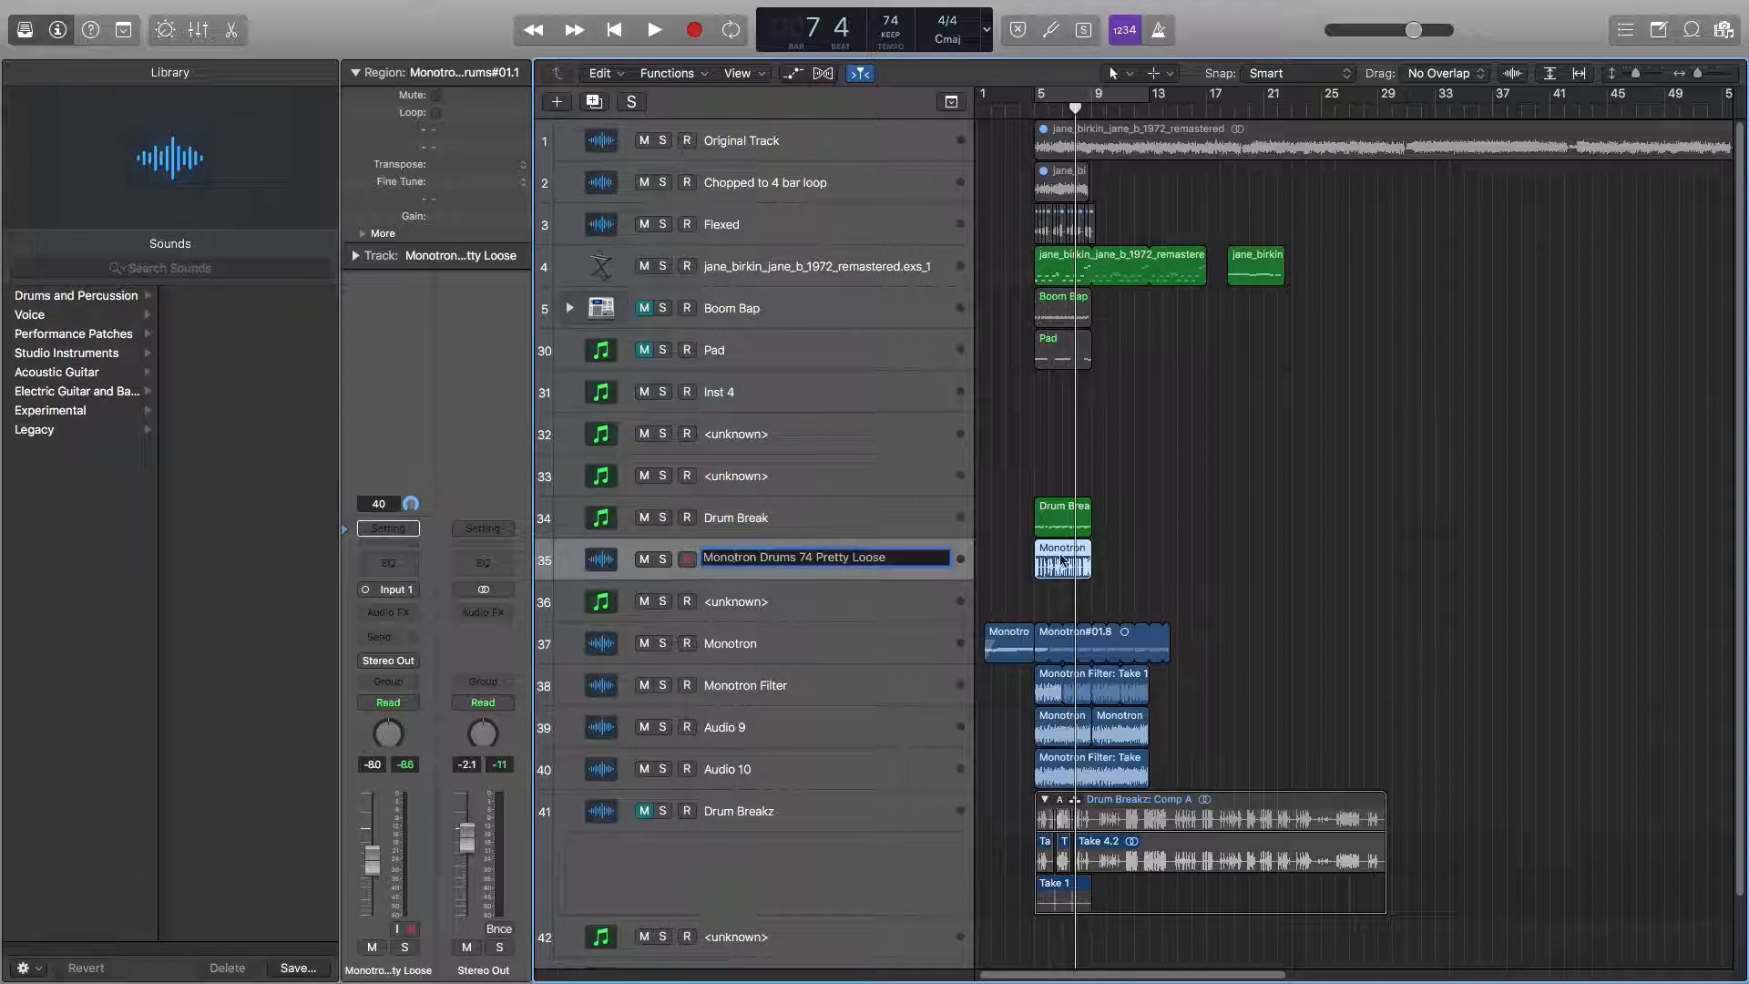
pyautogui.click(774, 558)
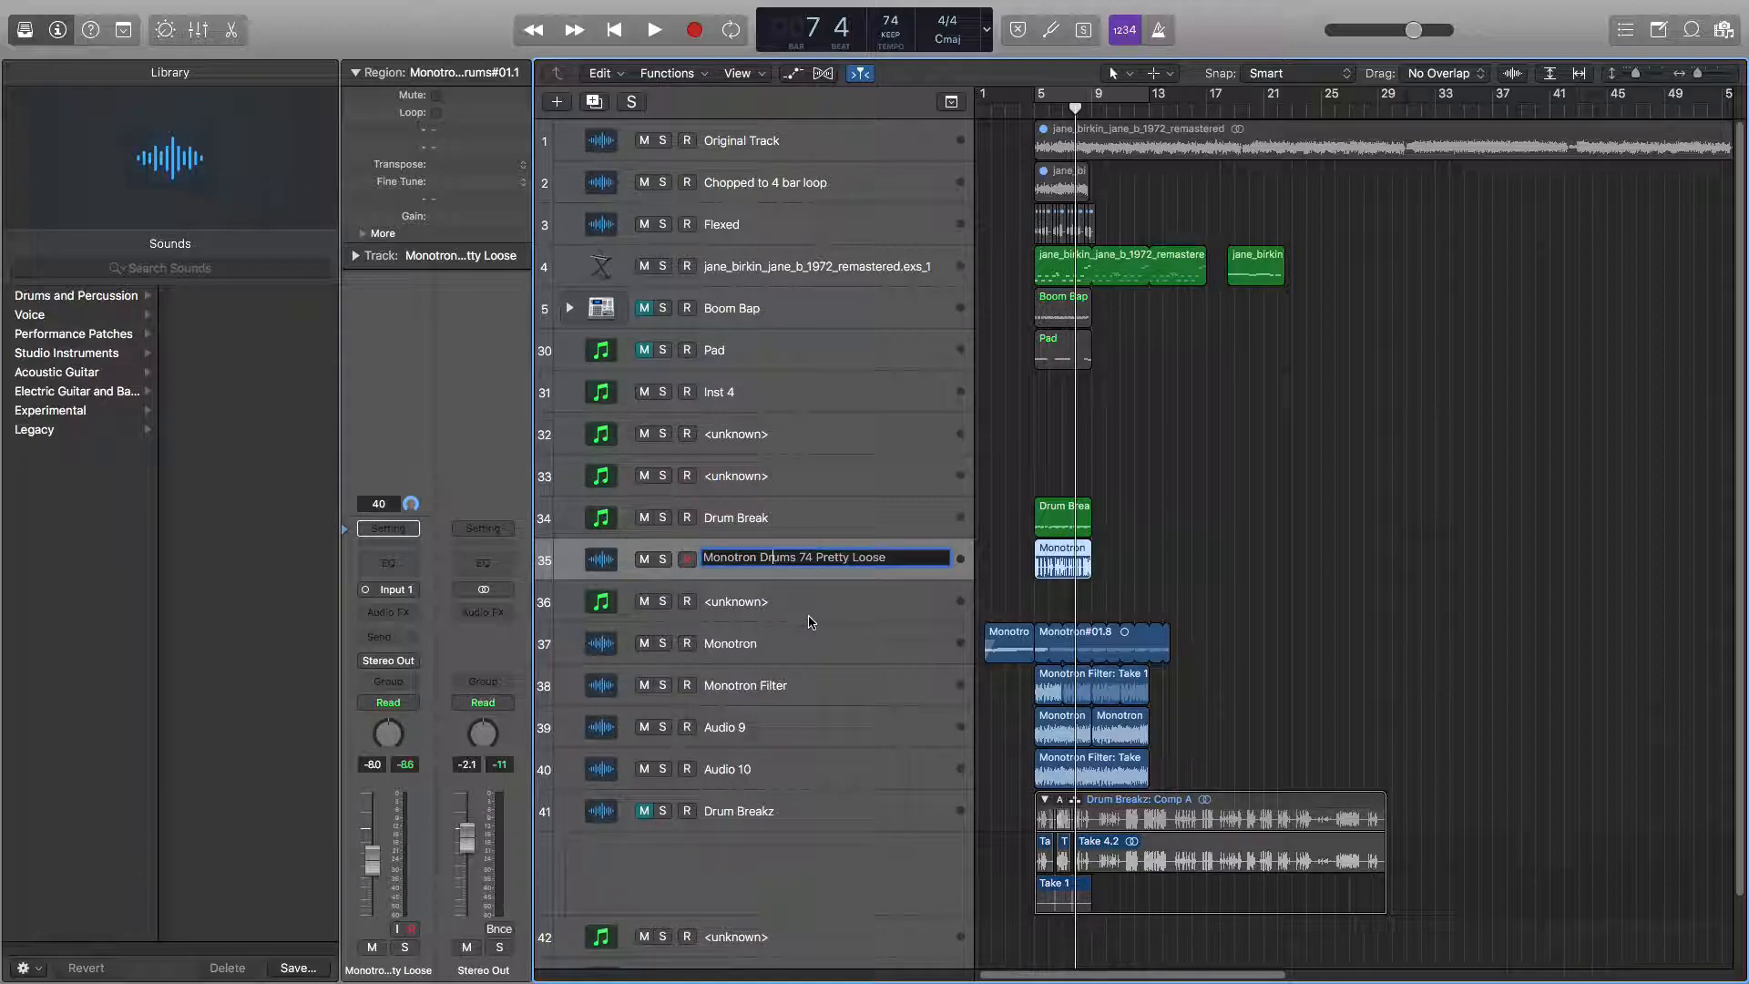
pyautogui.click(809, 559)
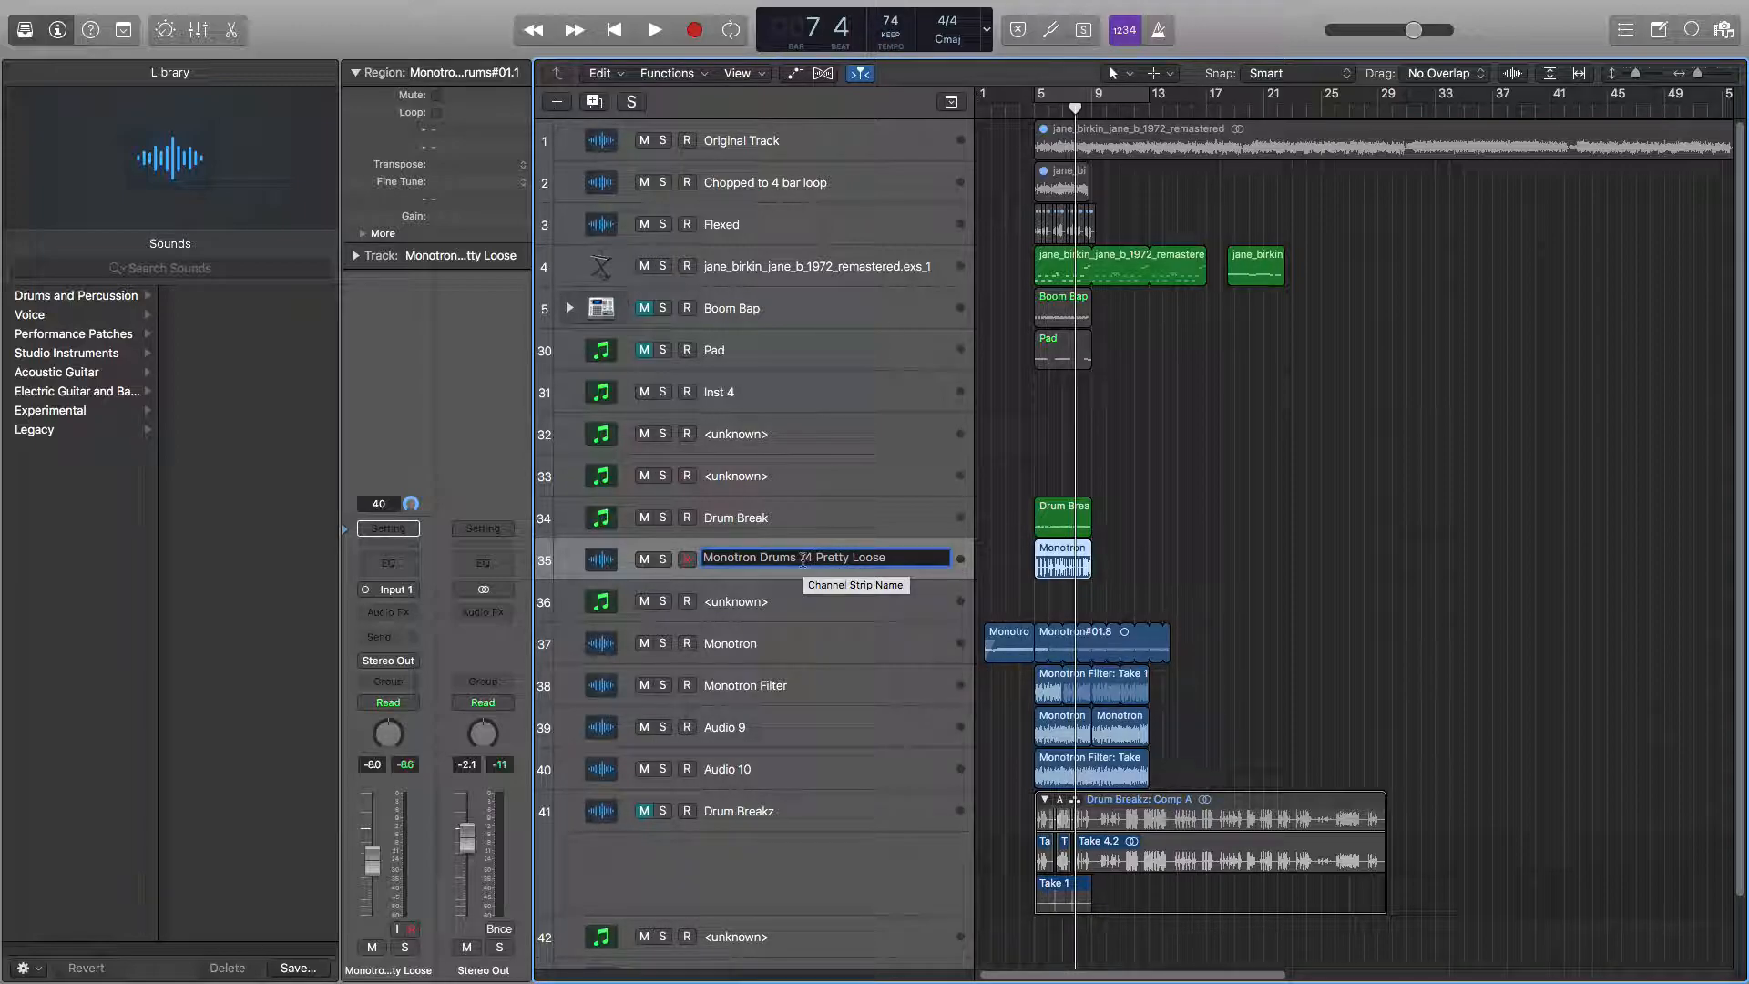
pyautogui.moveTo(817, 559); pyautogui.dragTo(996, 572)
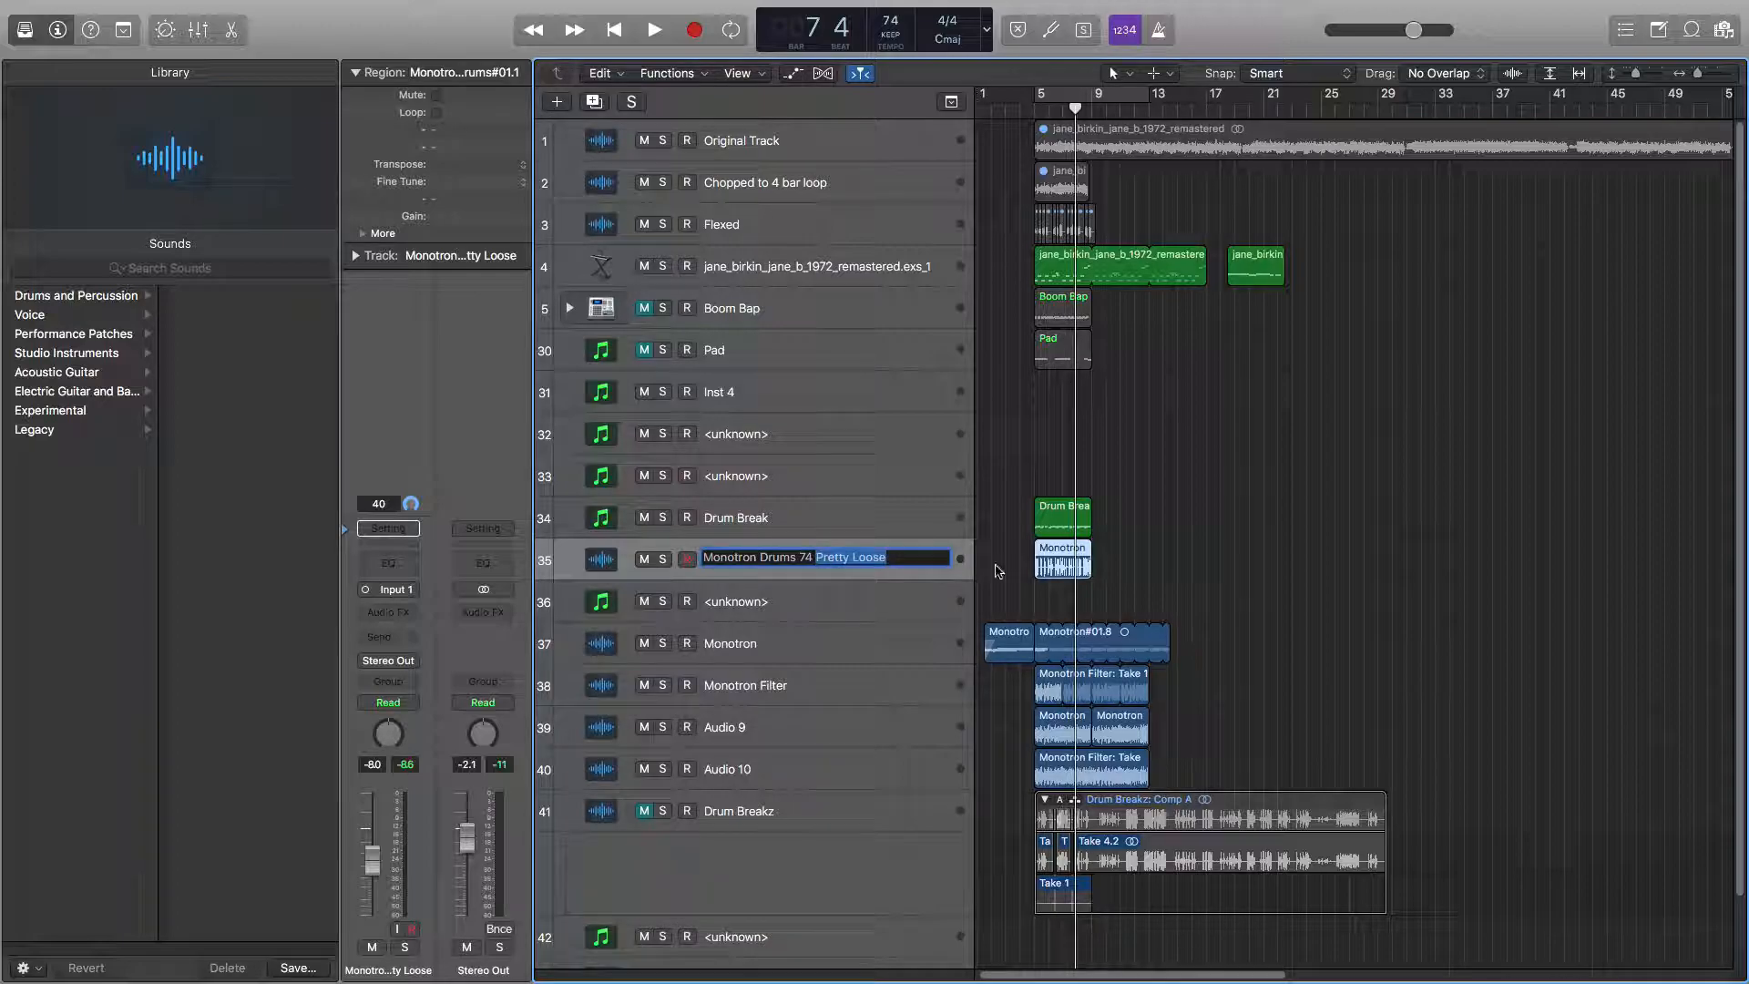
pyautogui.click(888, 558)
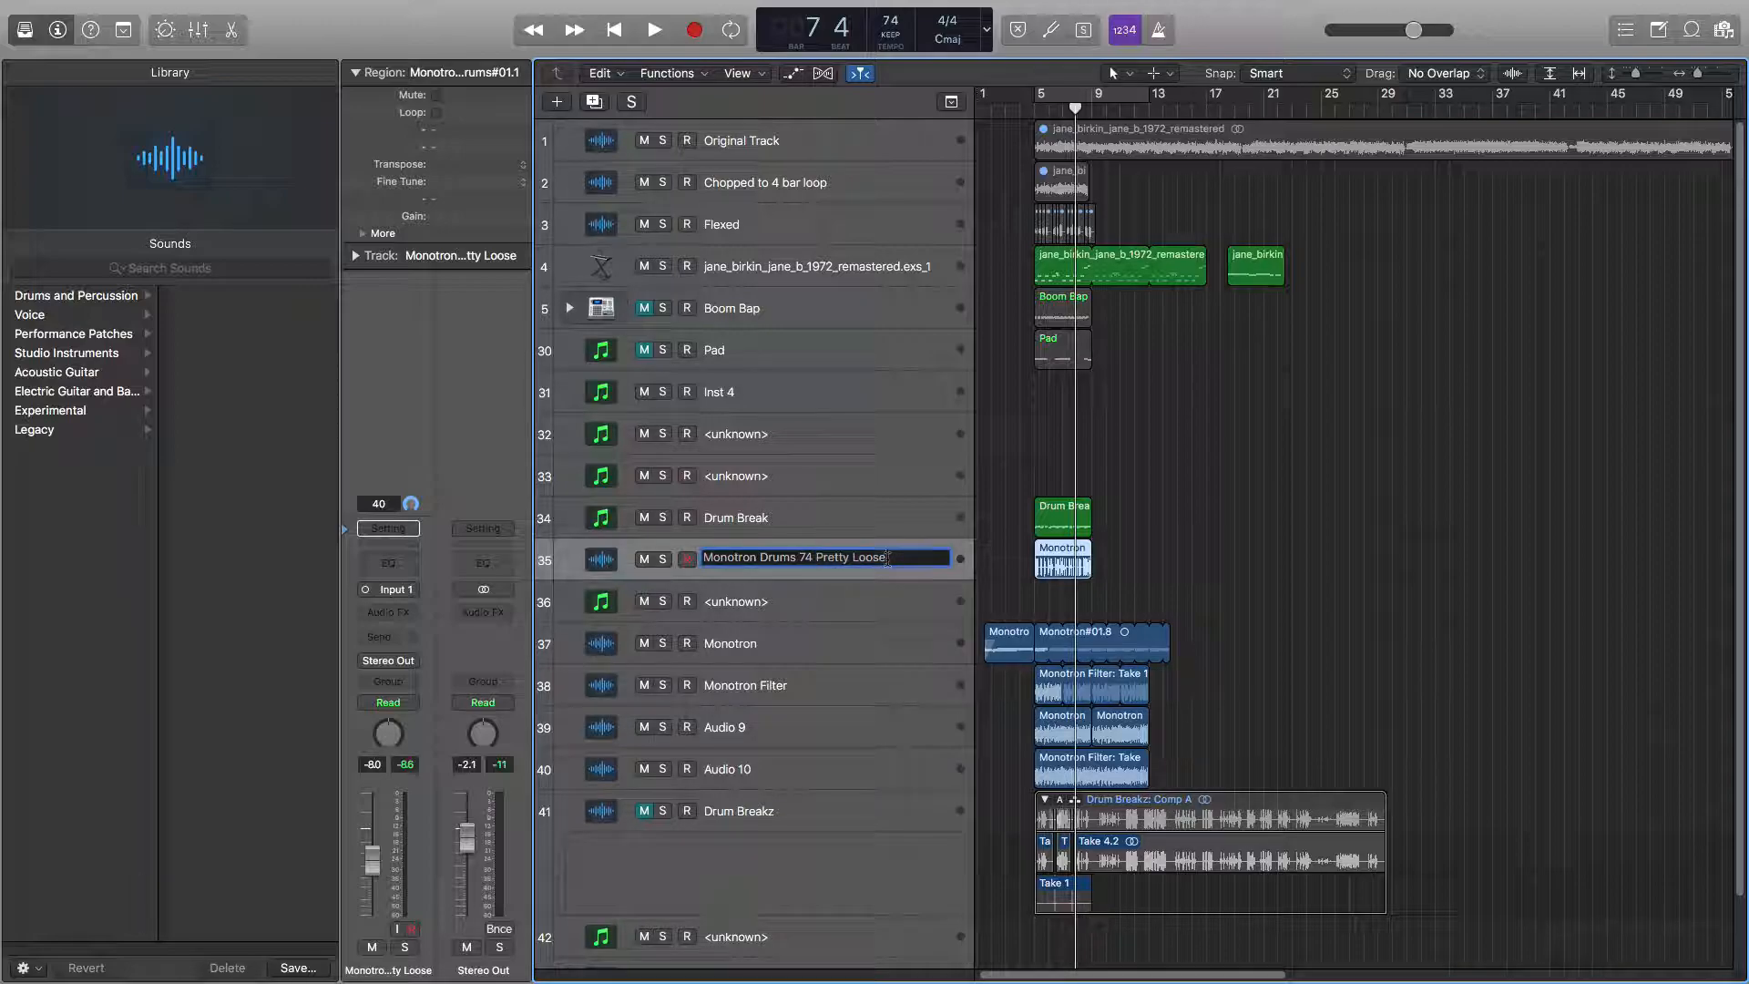
pyautogui.press('Return')
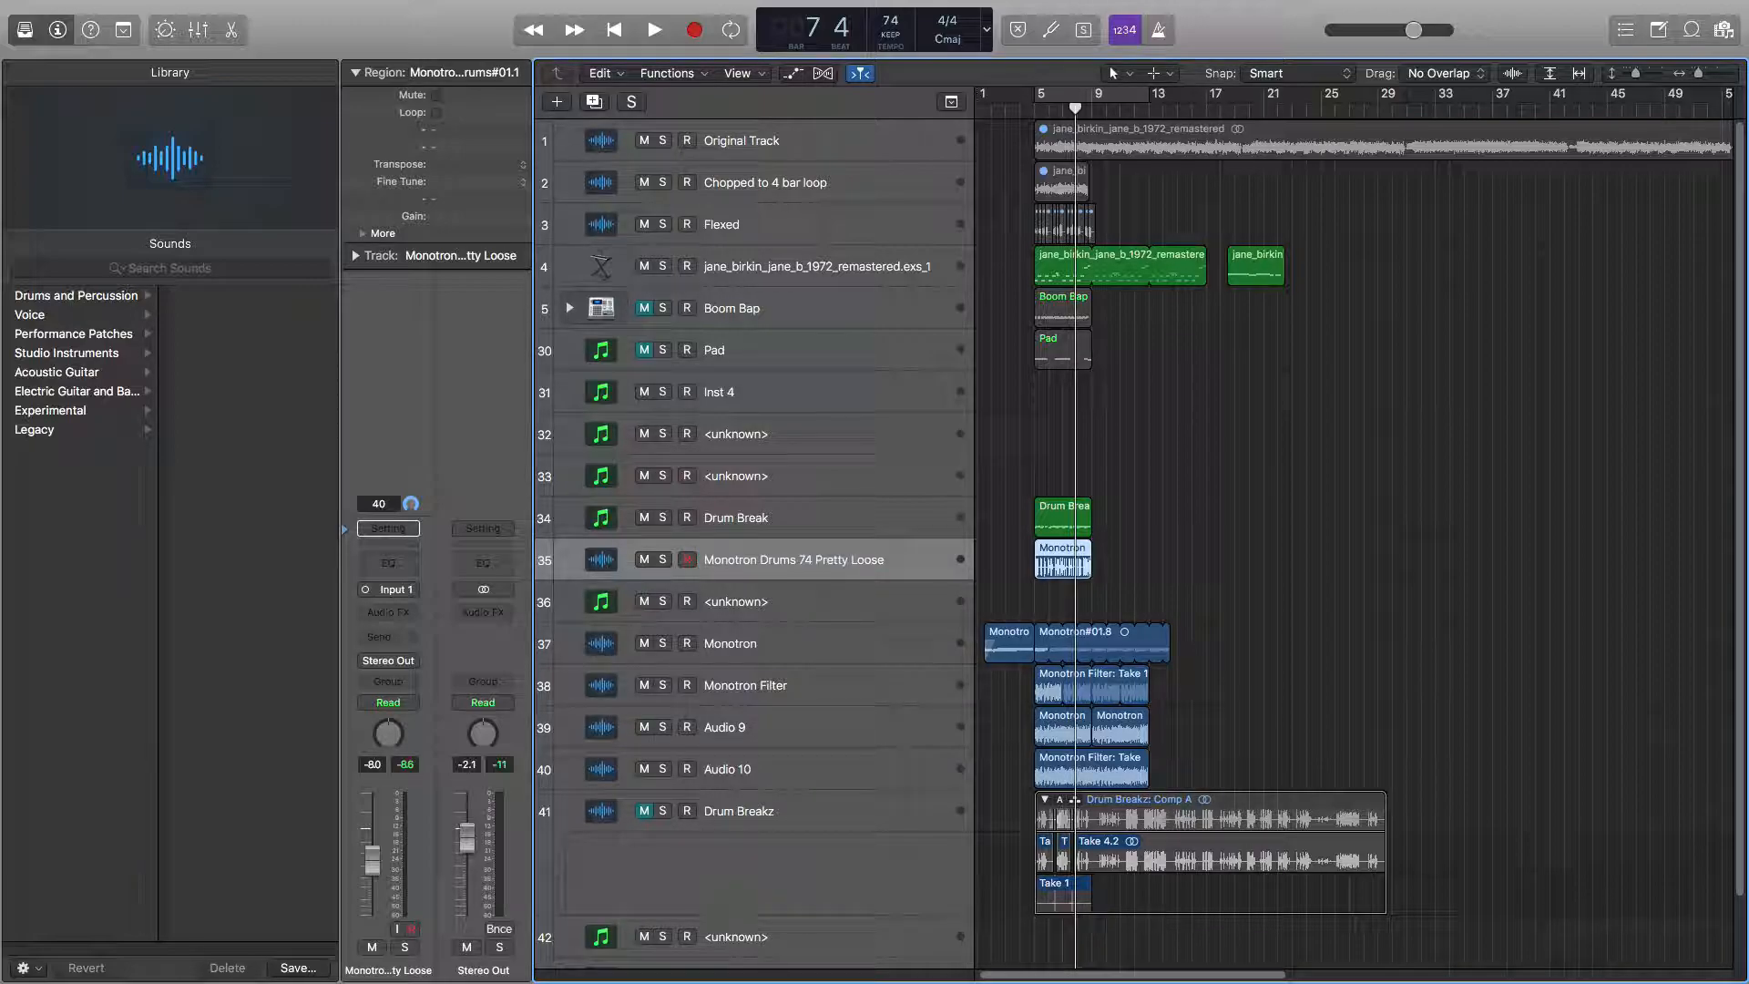
# Select the Monotron, Monotron Filter, Audio 9, Audio 10 and Drum Breakz tracks one by one to review them.
pyautogui.click(736, 609)
pyautogui.click(743, 643)
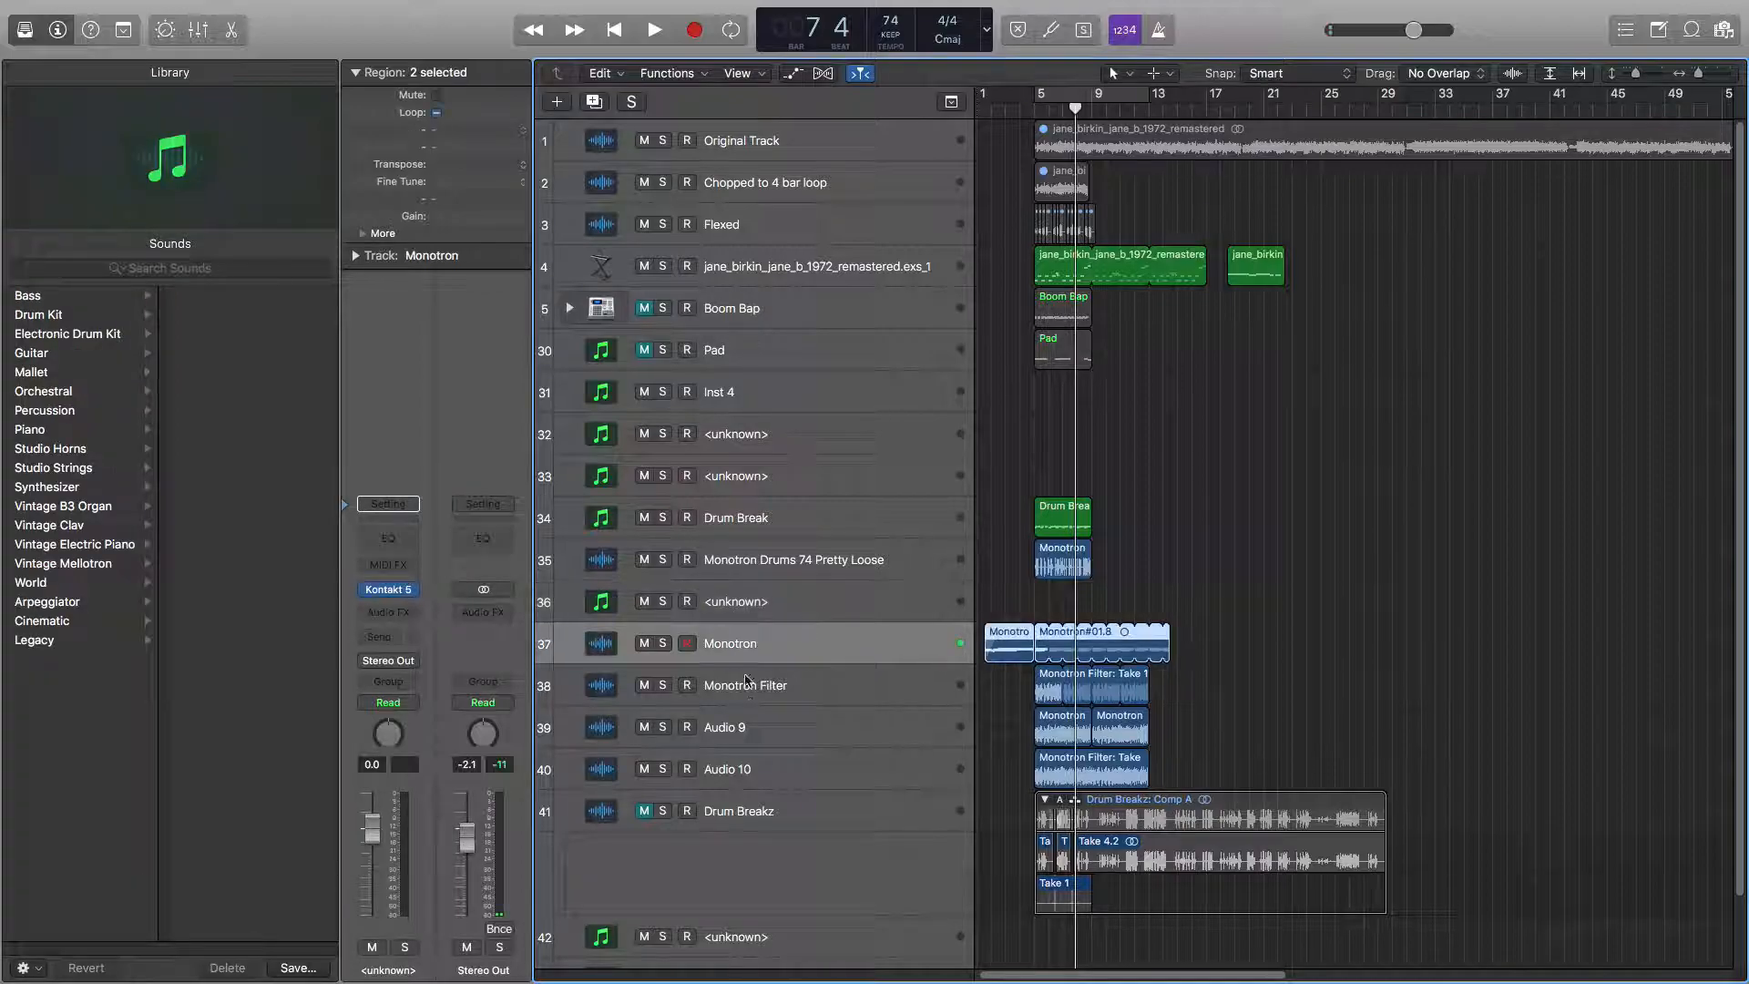
pyautogui.click(748, 697)
pyautogui.click(748, 734)
pyautogui.click(754, 813)
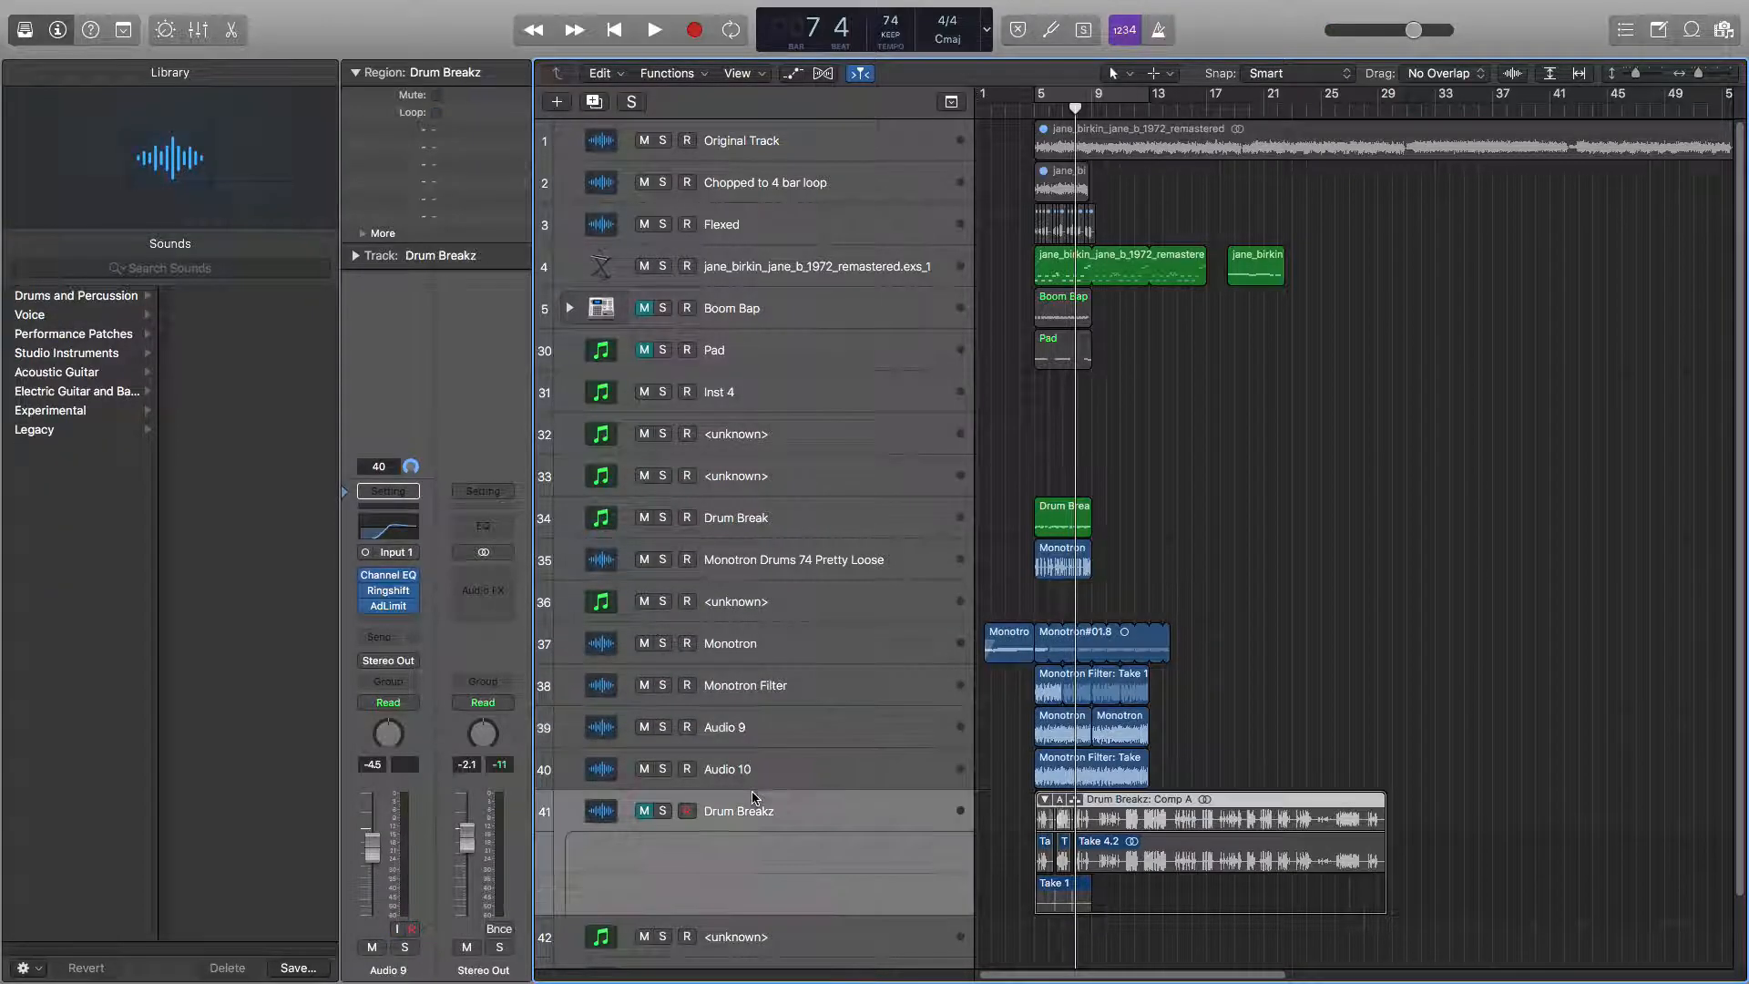
pyautogui.click(752, 772)
pyautogui.click(753, 687)
pyautogui.click(755, 640)
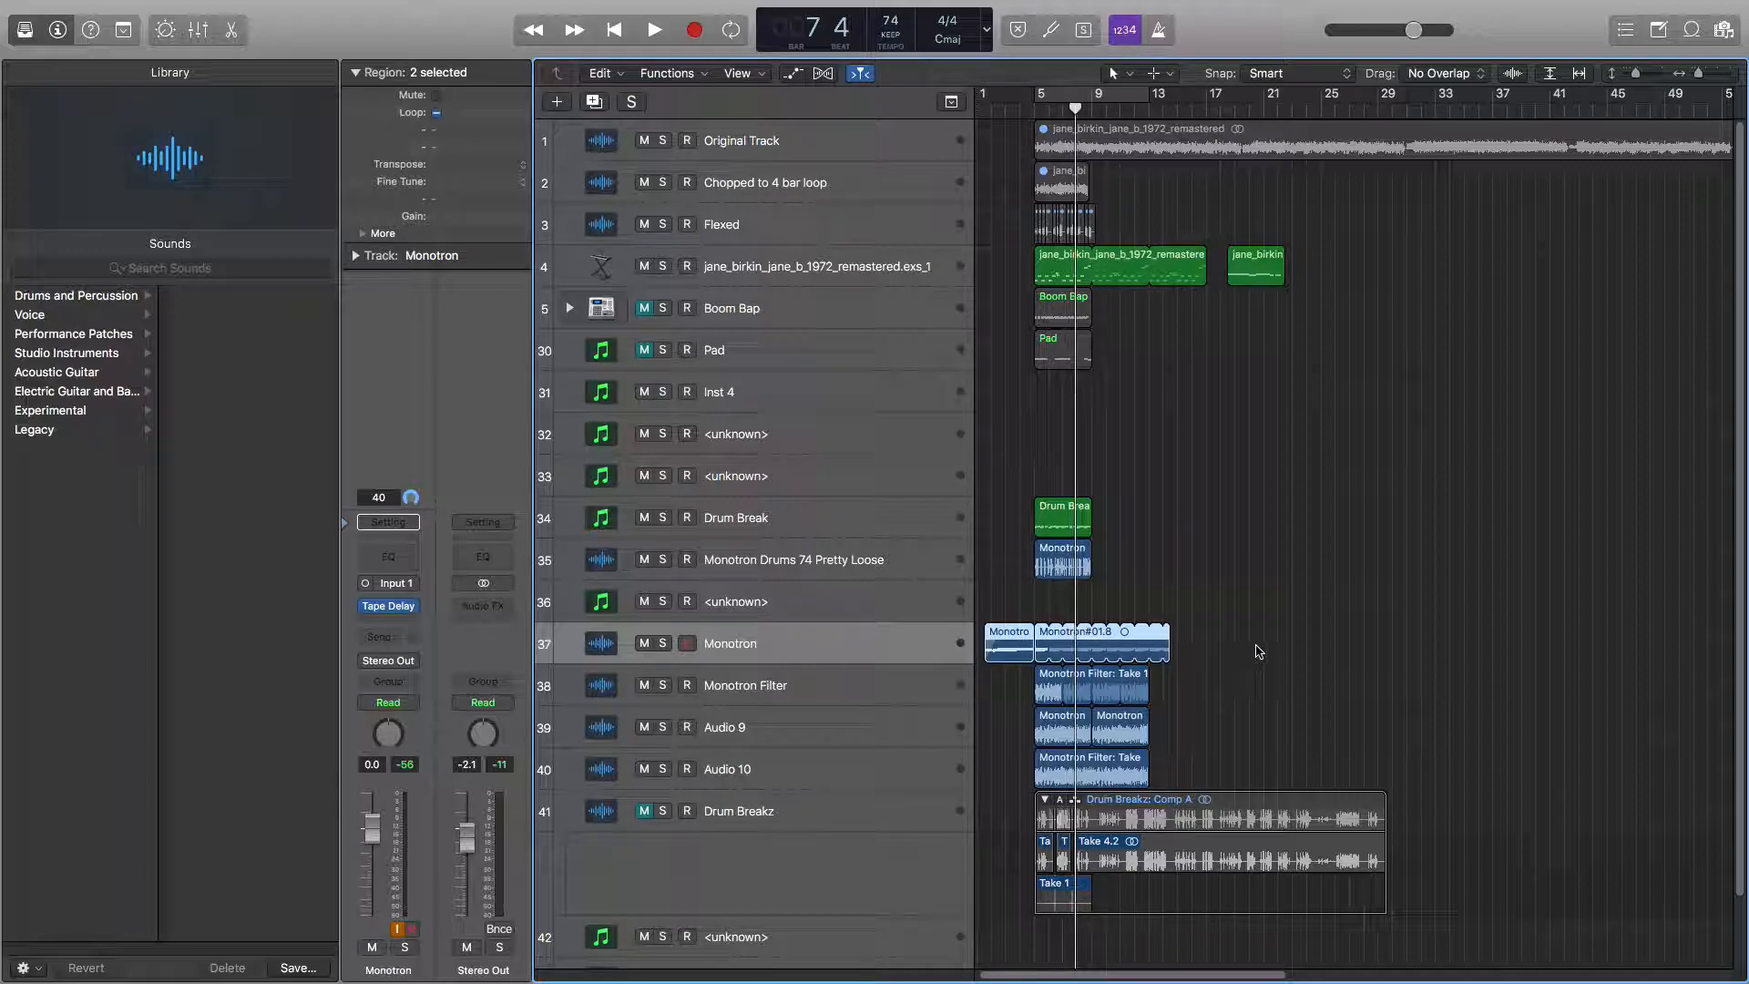
# Export all tracks as audio files.
pyautogui.moveTo(143, 7)
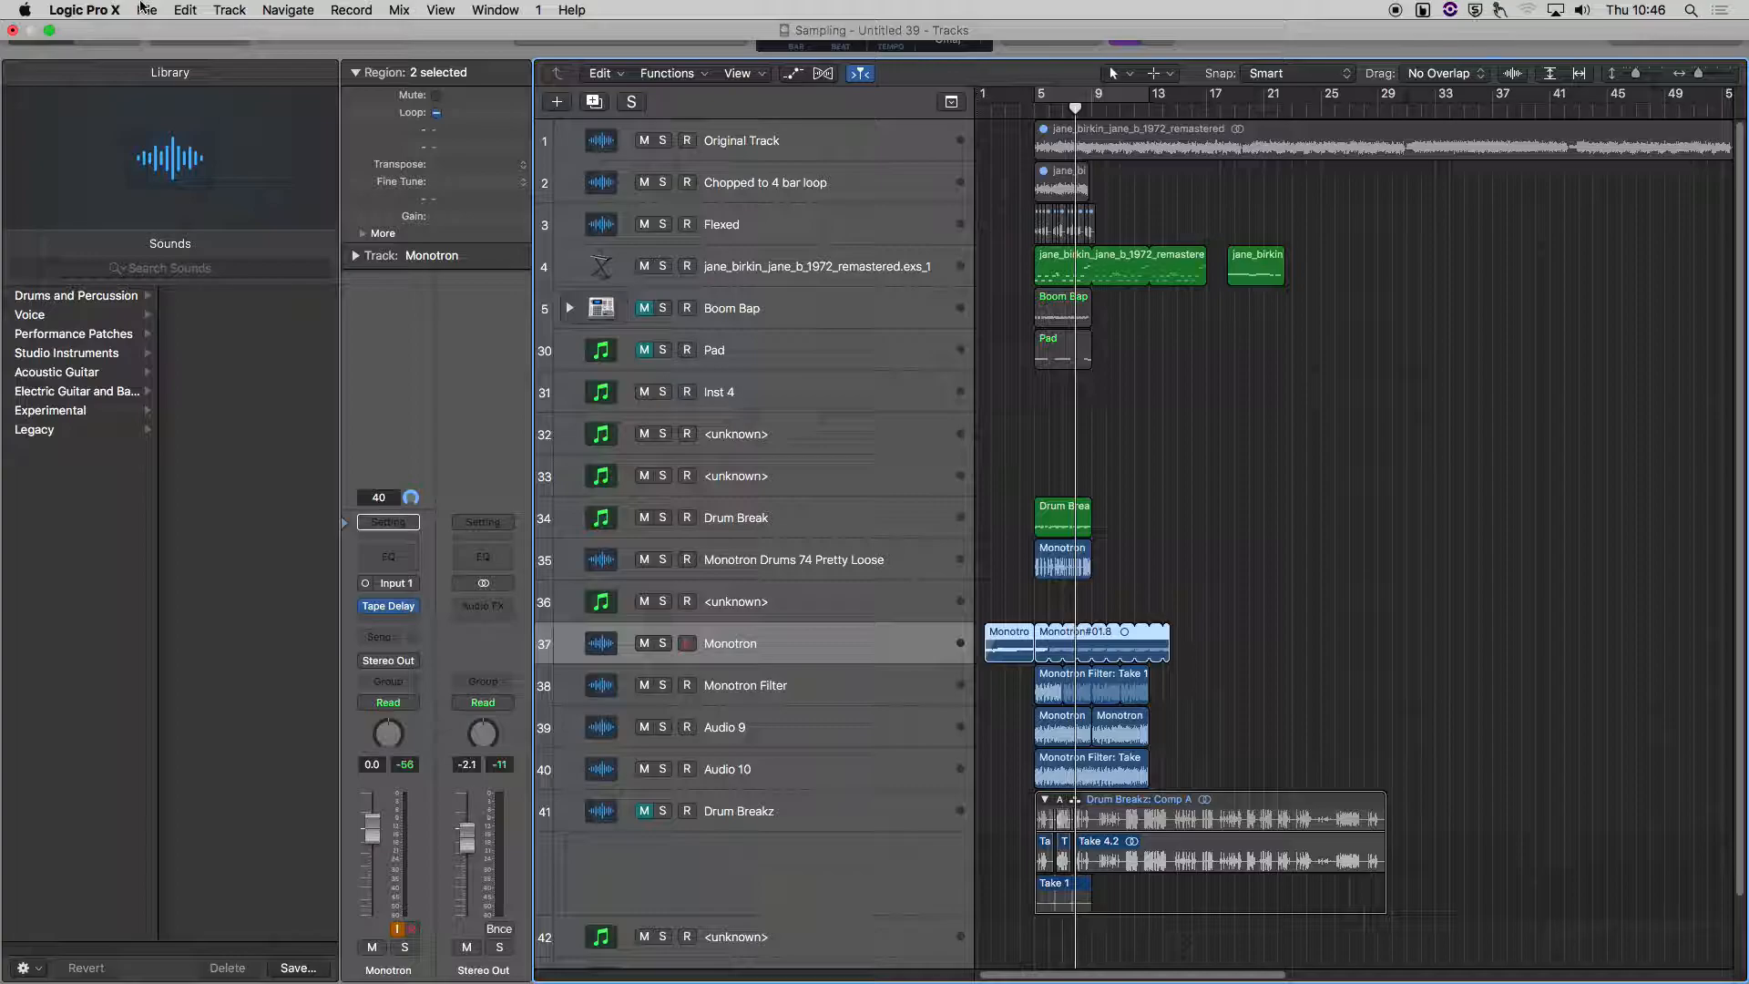
pyautogui.click(147, 11)
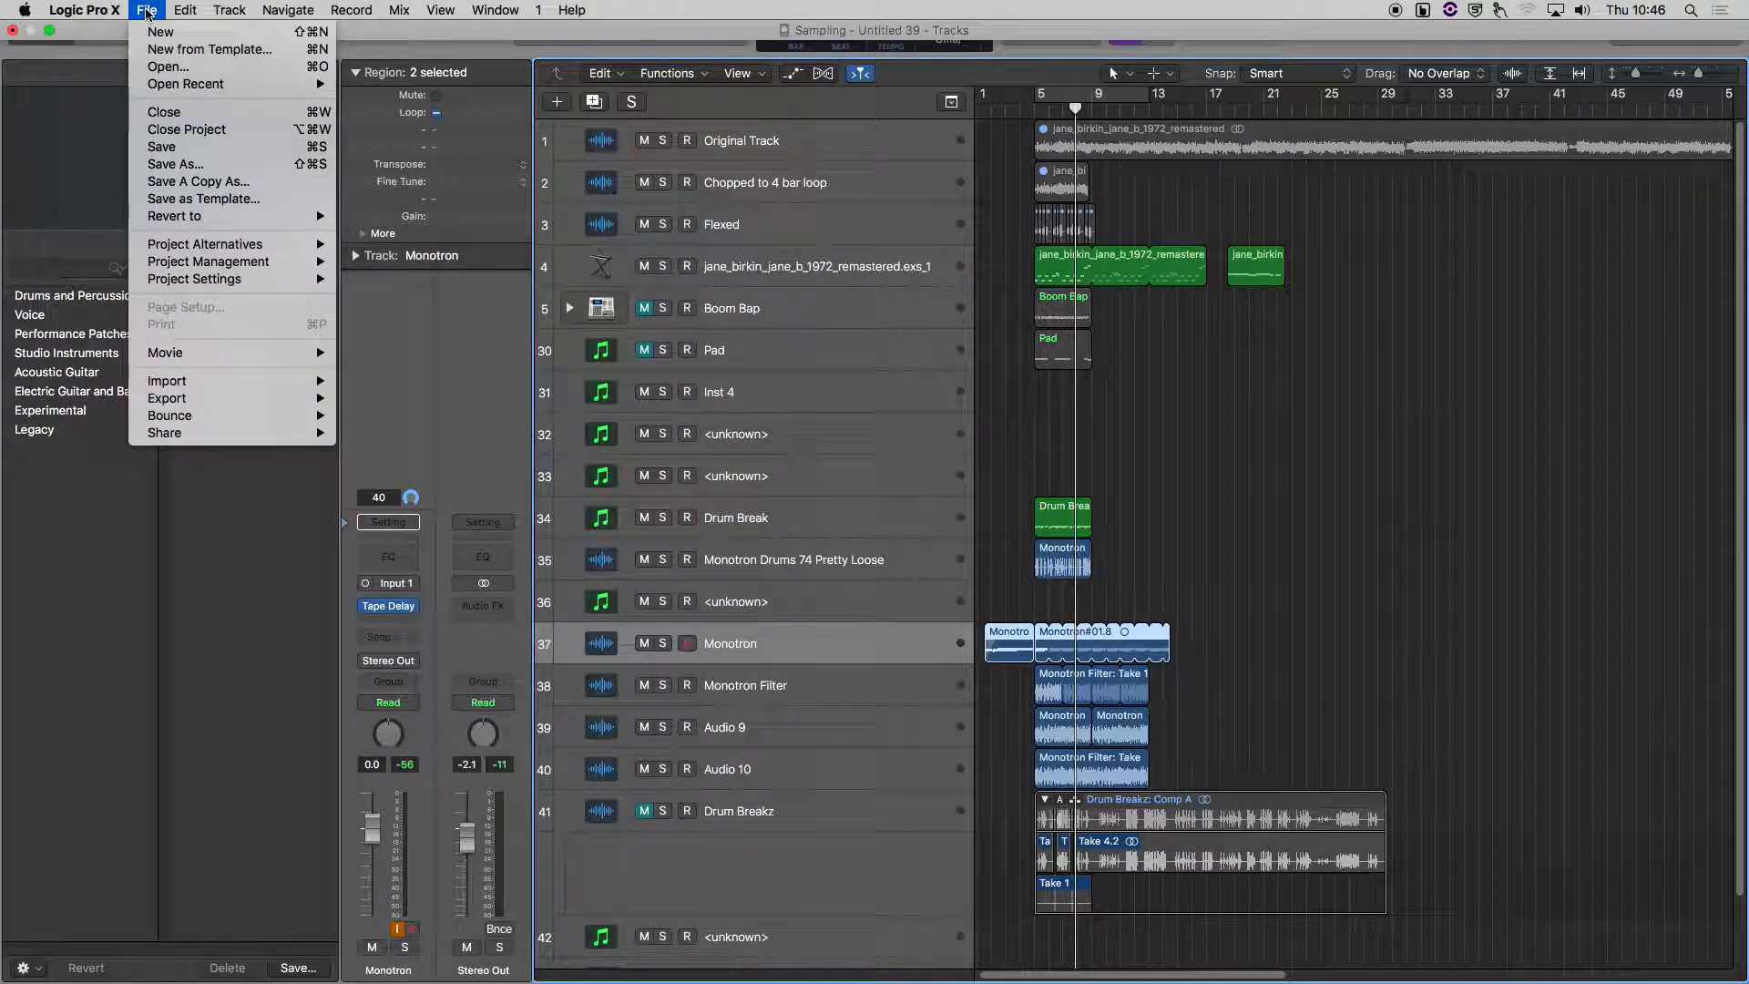
pyautogui.moveTo(174, 405)
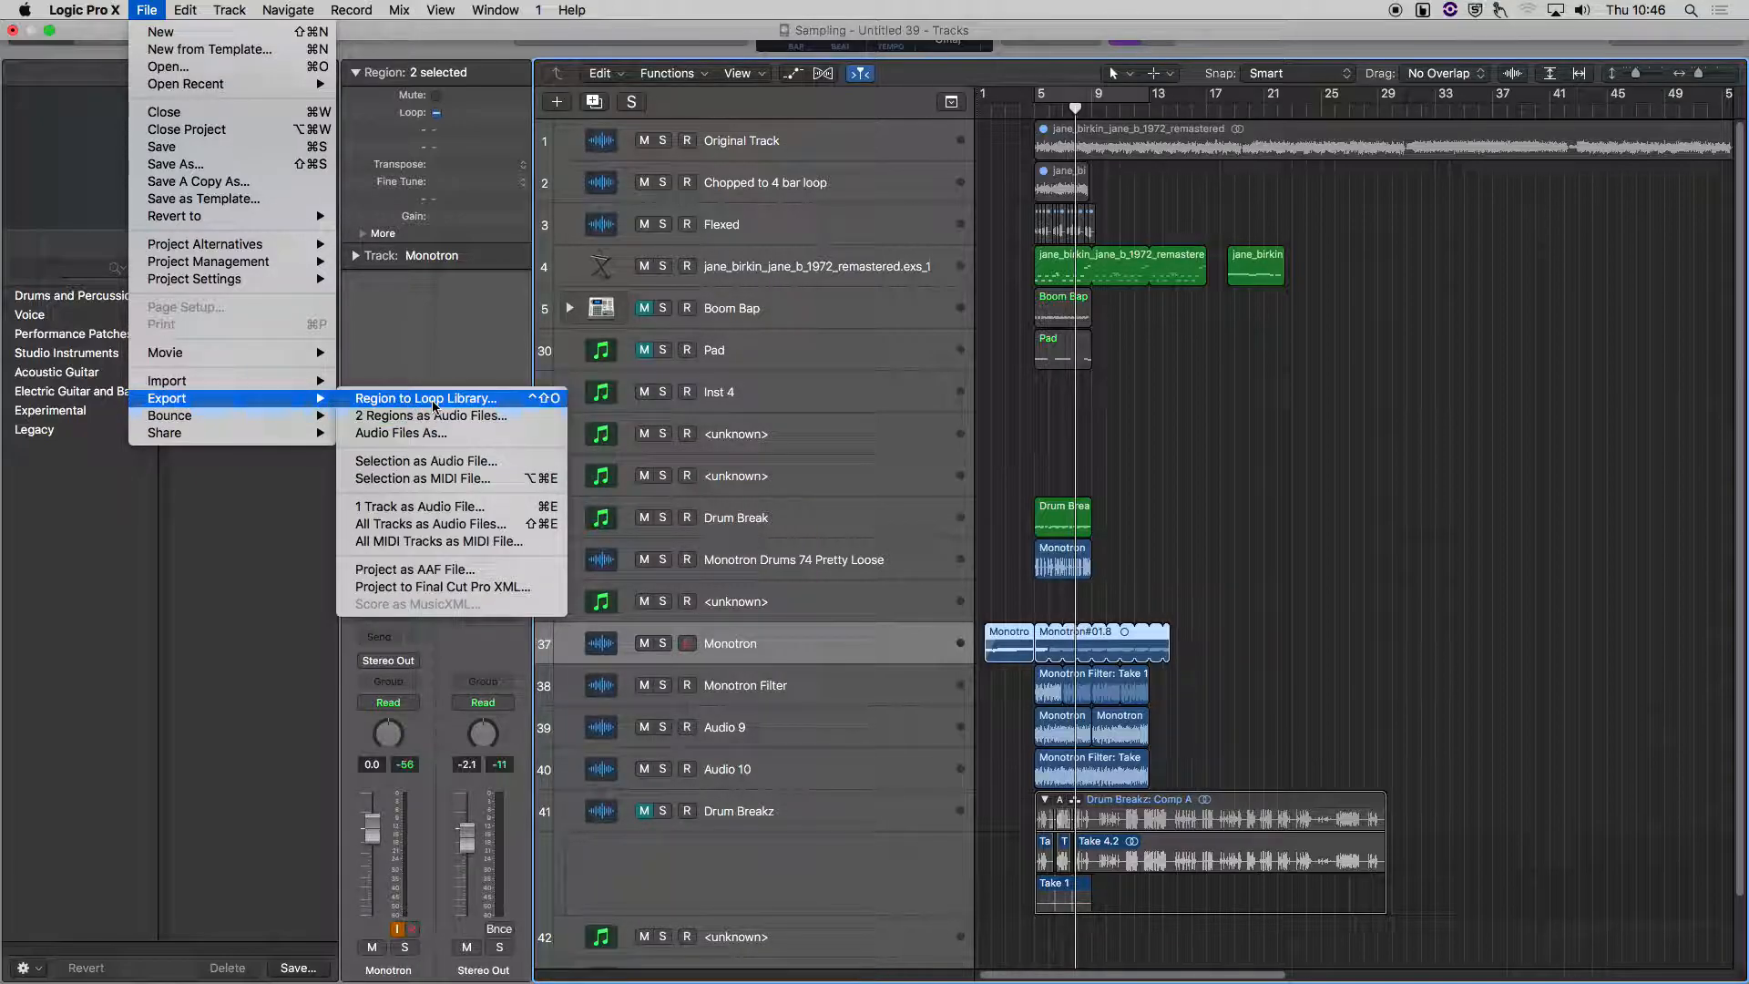
pyautogui.moveTo(273, 416)
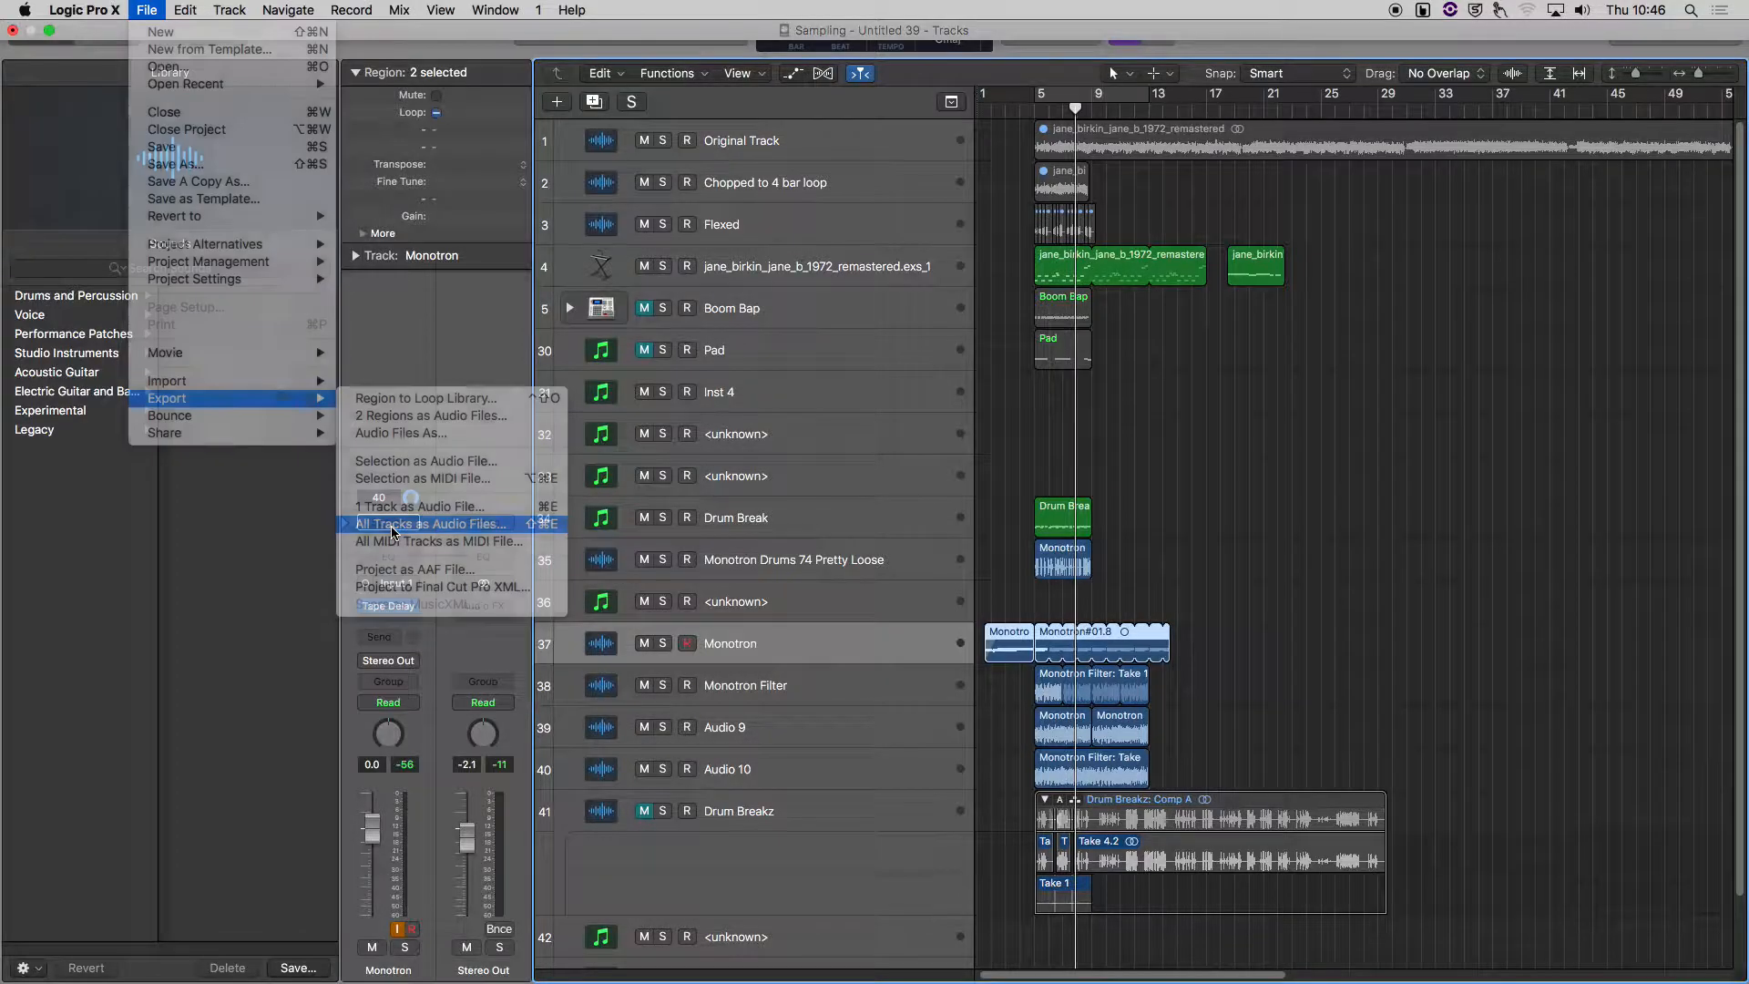
pyautogui.click(394, 524)
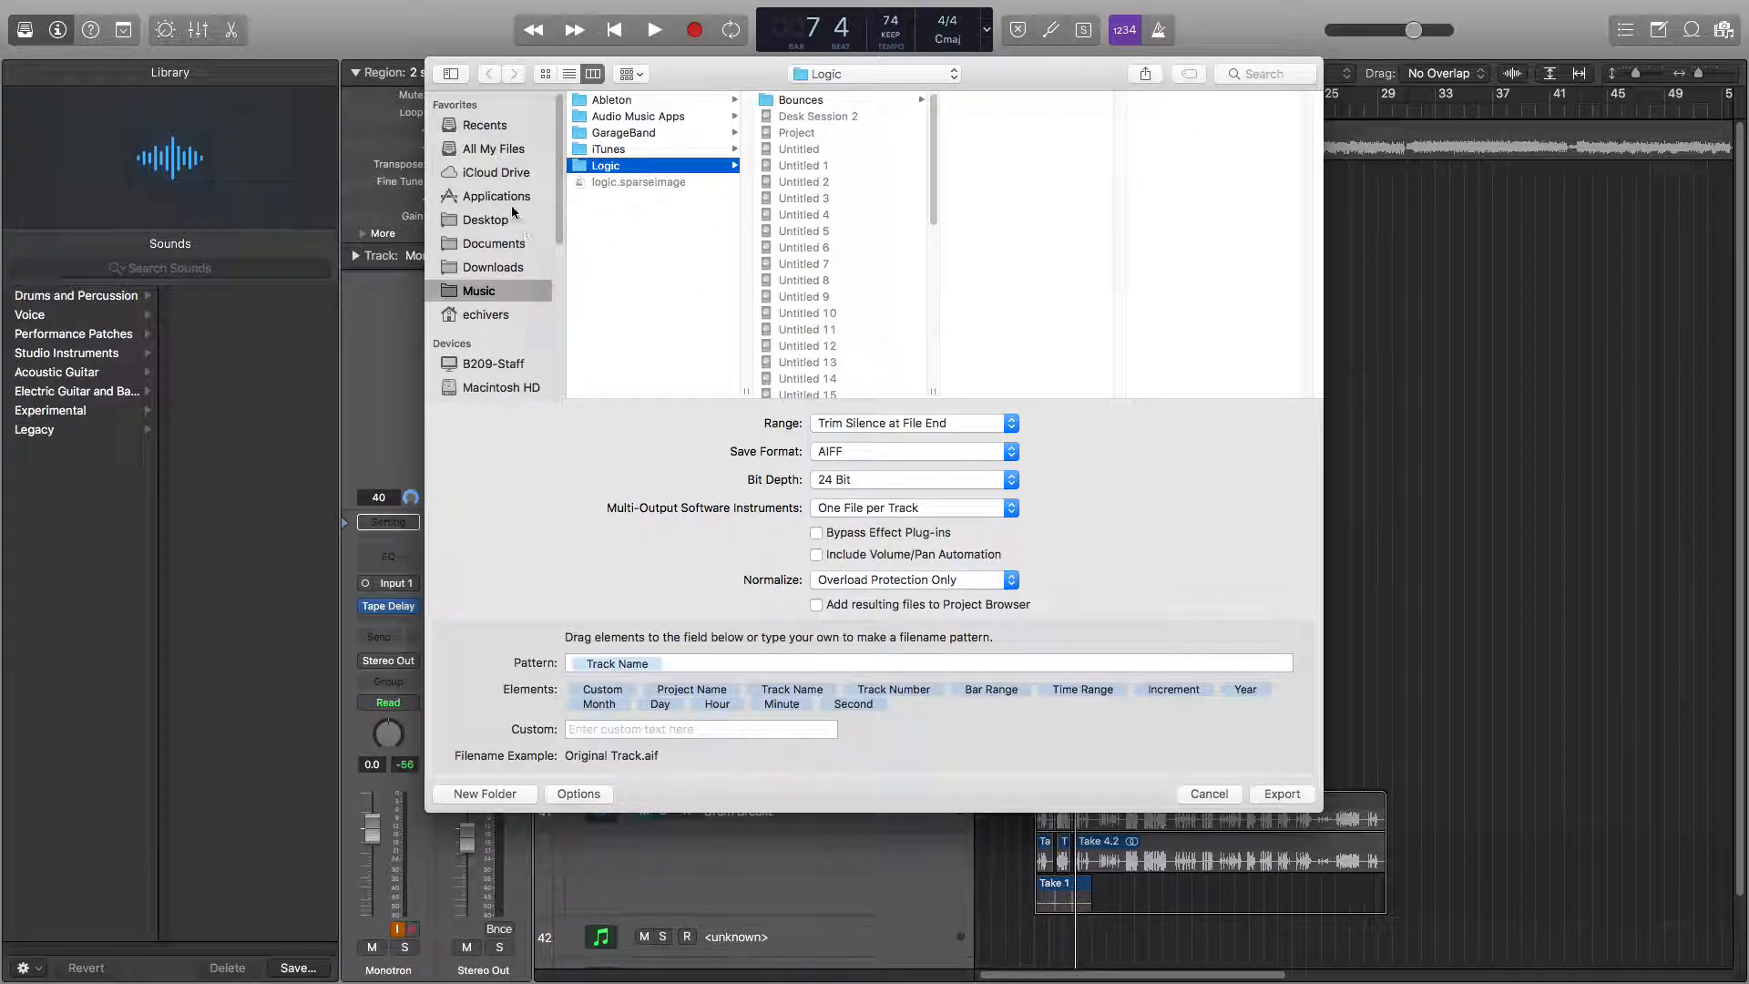
# Choose the Sample Pack folder inside Local Data in the home folder as the export destination.
pyautogui.click(456, 315)
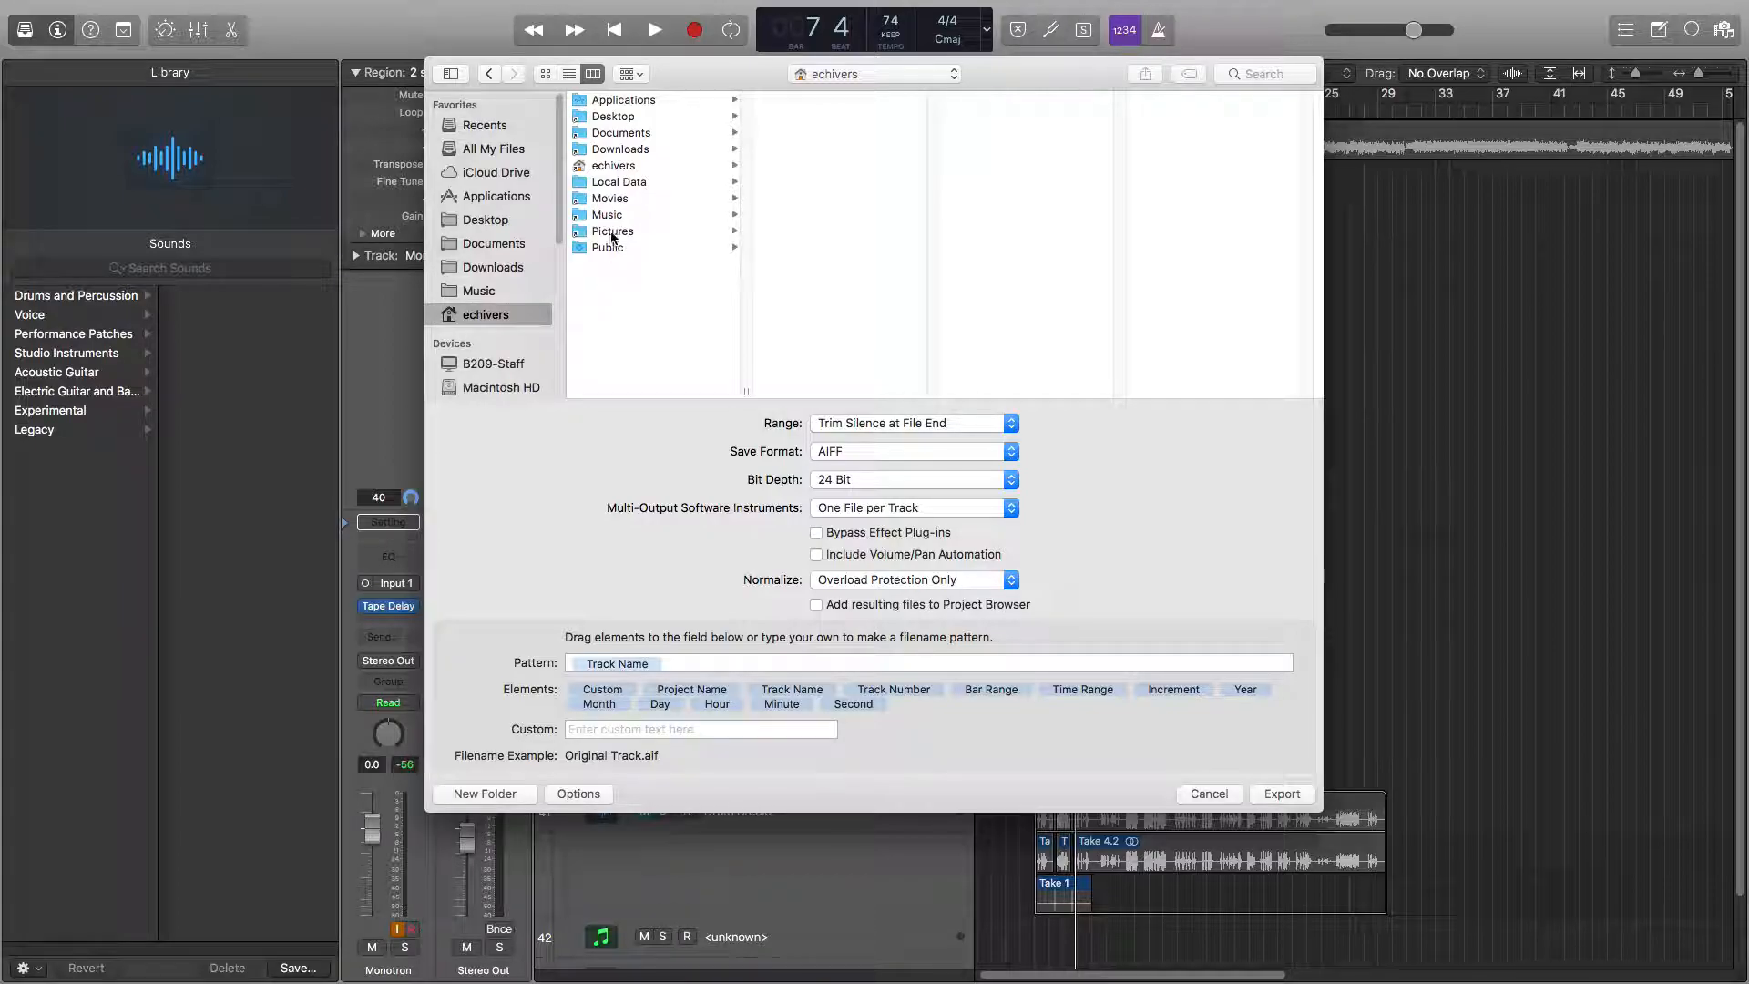
pyautogui.click(618, 183)
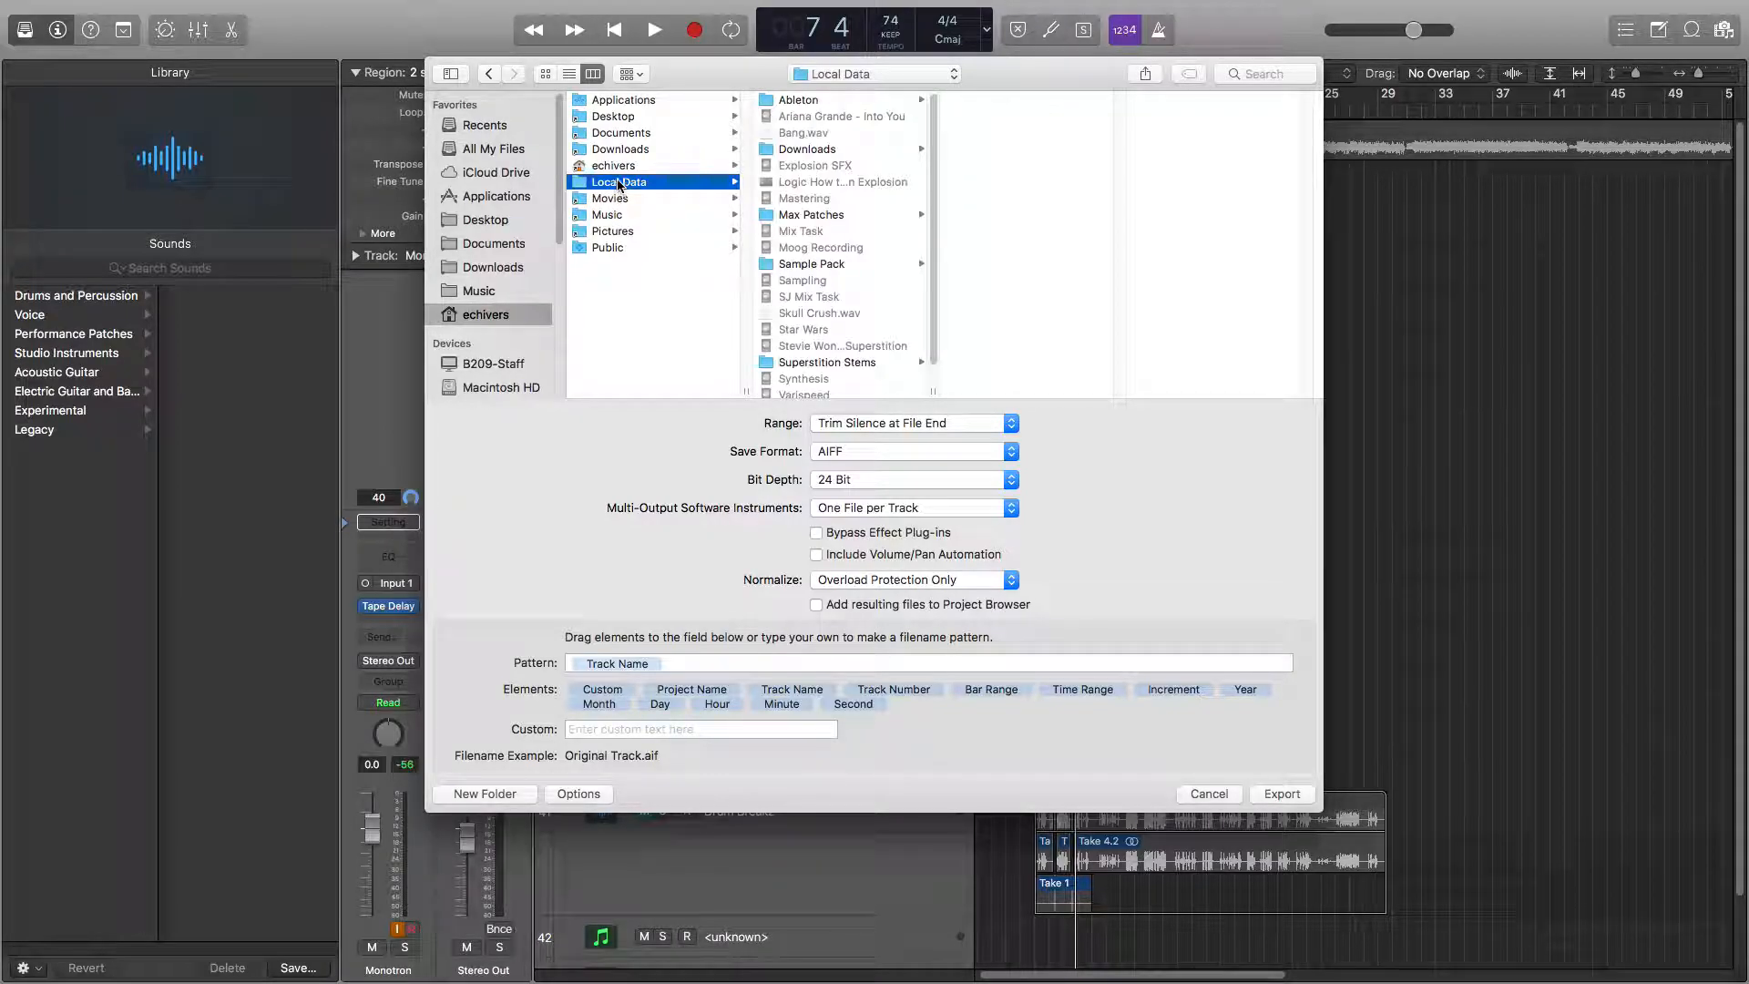
pyautogui.click(800, 264)
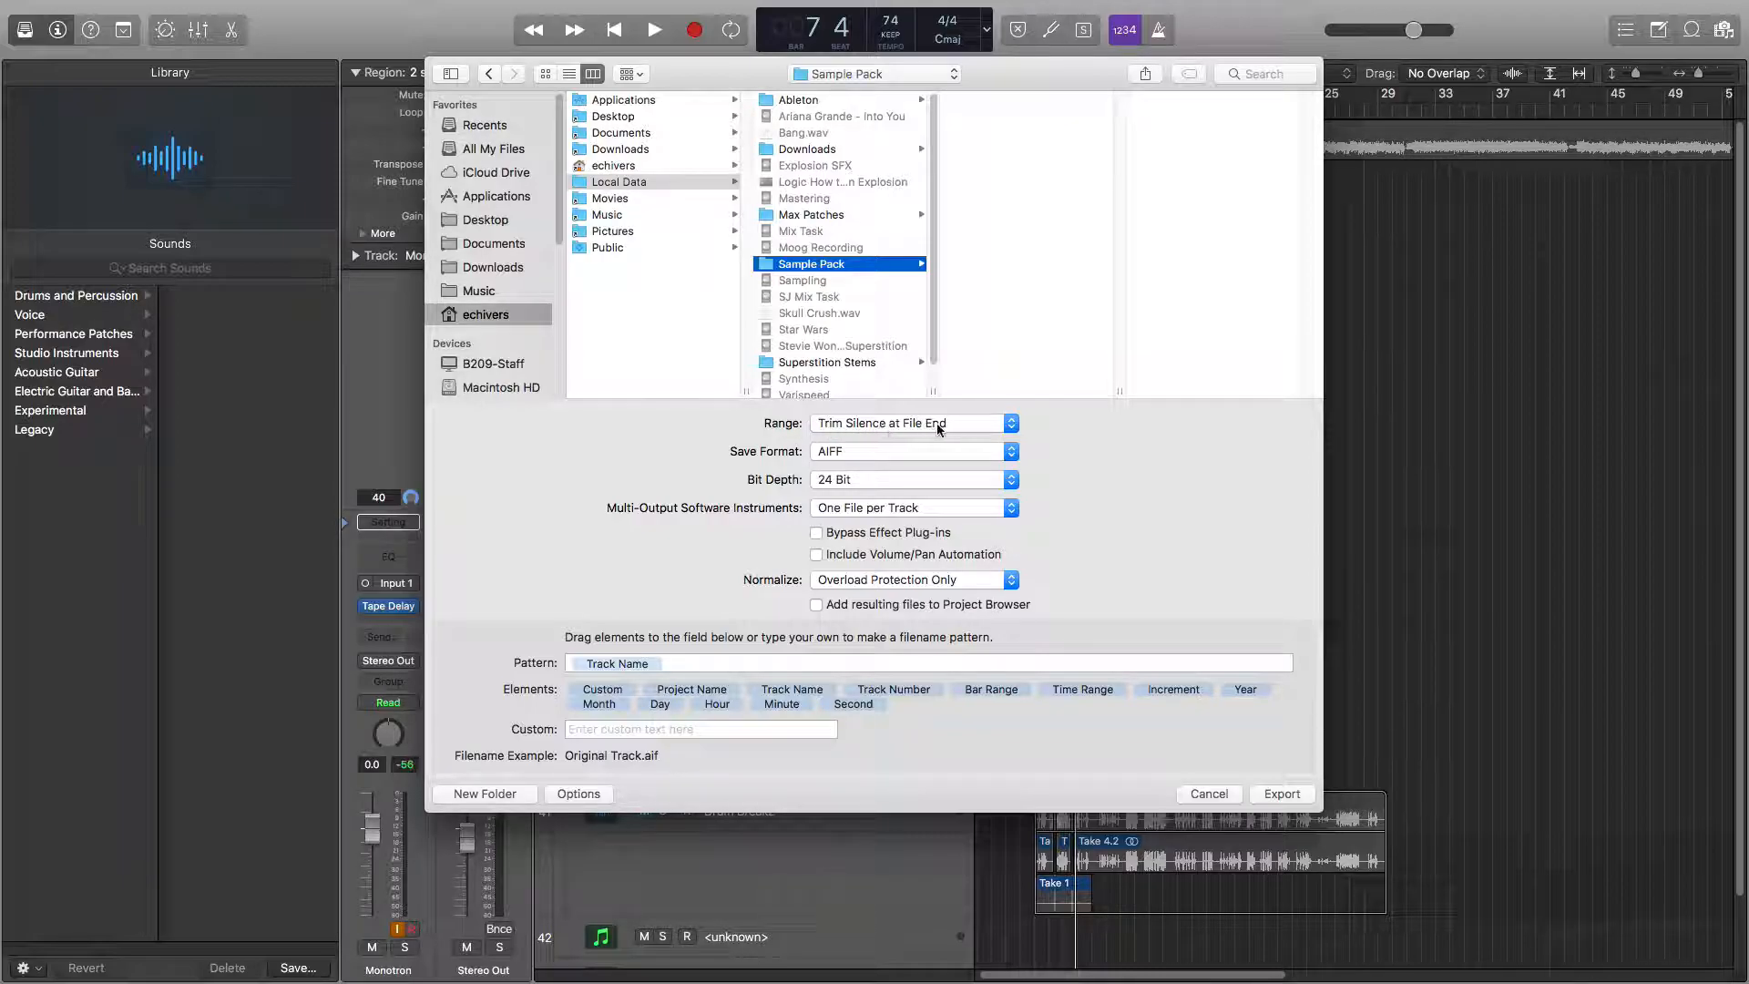
# Set the save format to WAVE and multi-output software instruments to One File per Instrument.
pyautogui.click(962, 423)
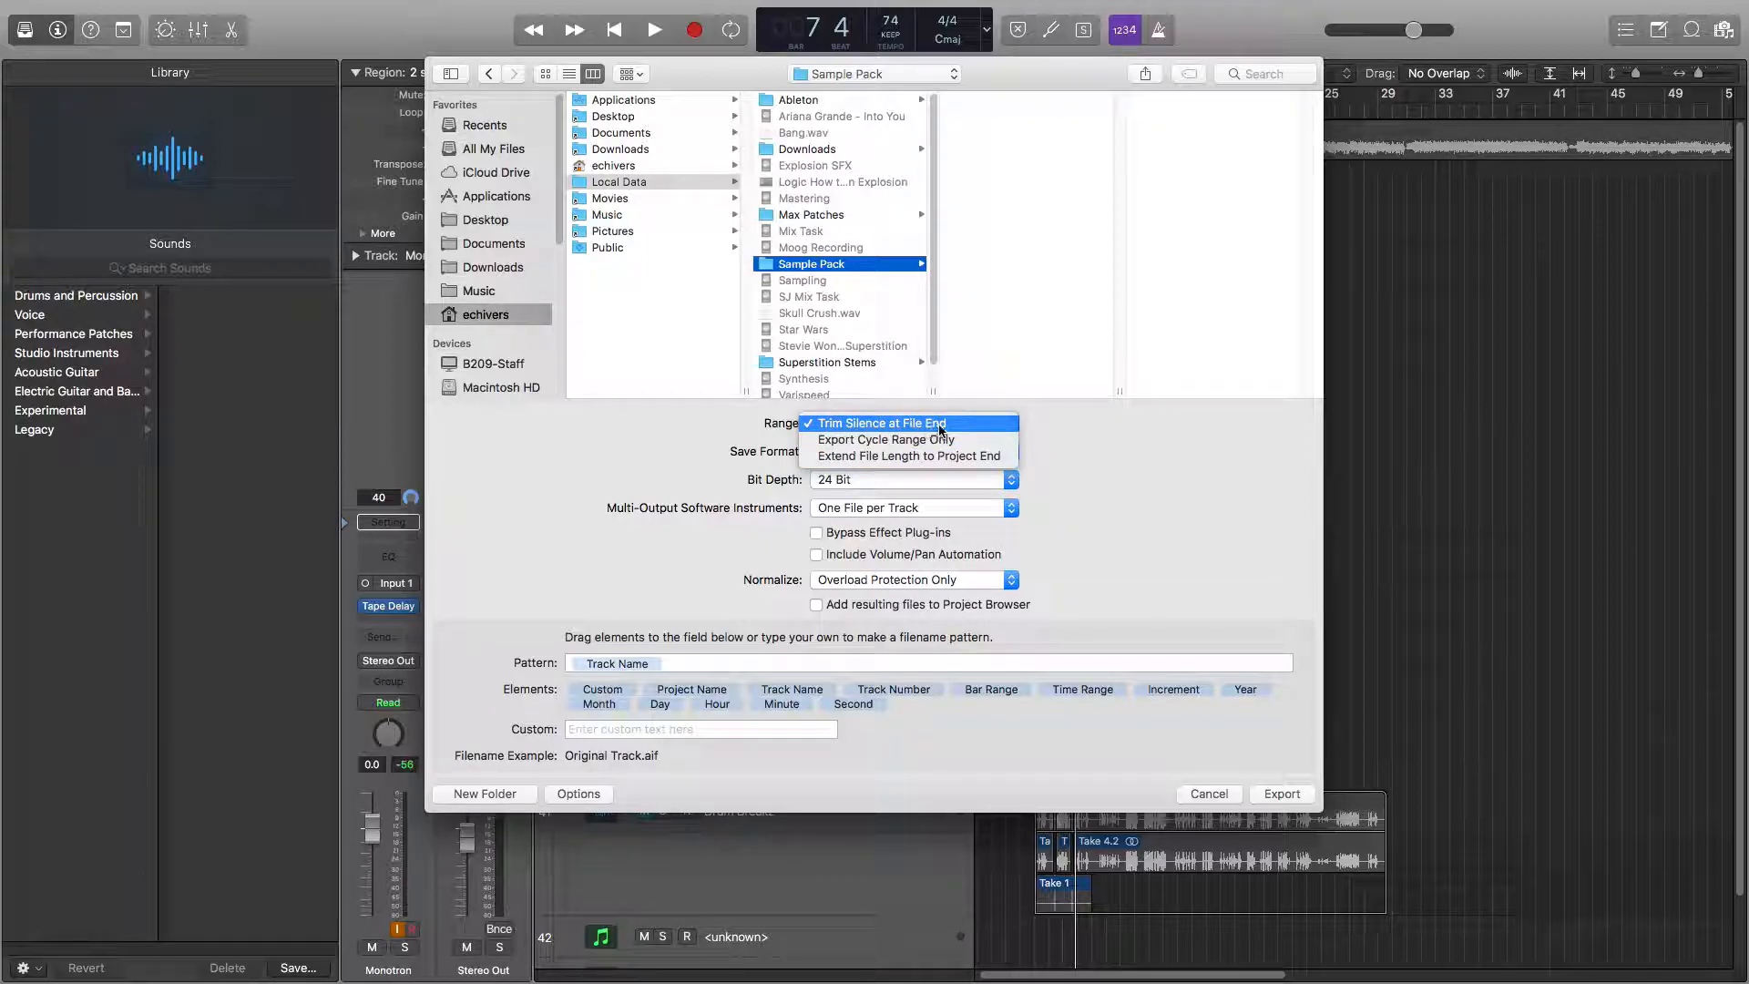
pyautogui.click(1190, 434)
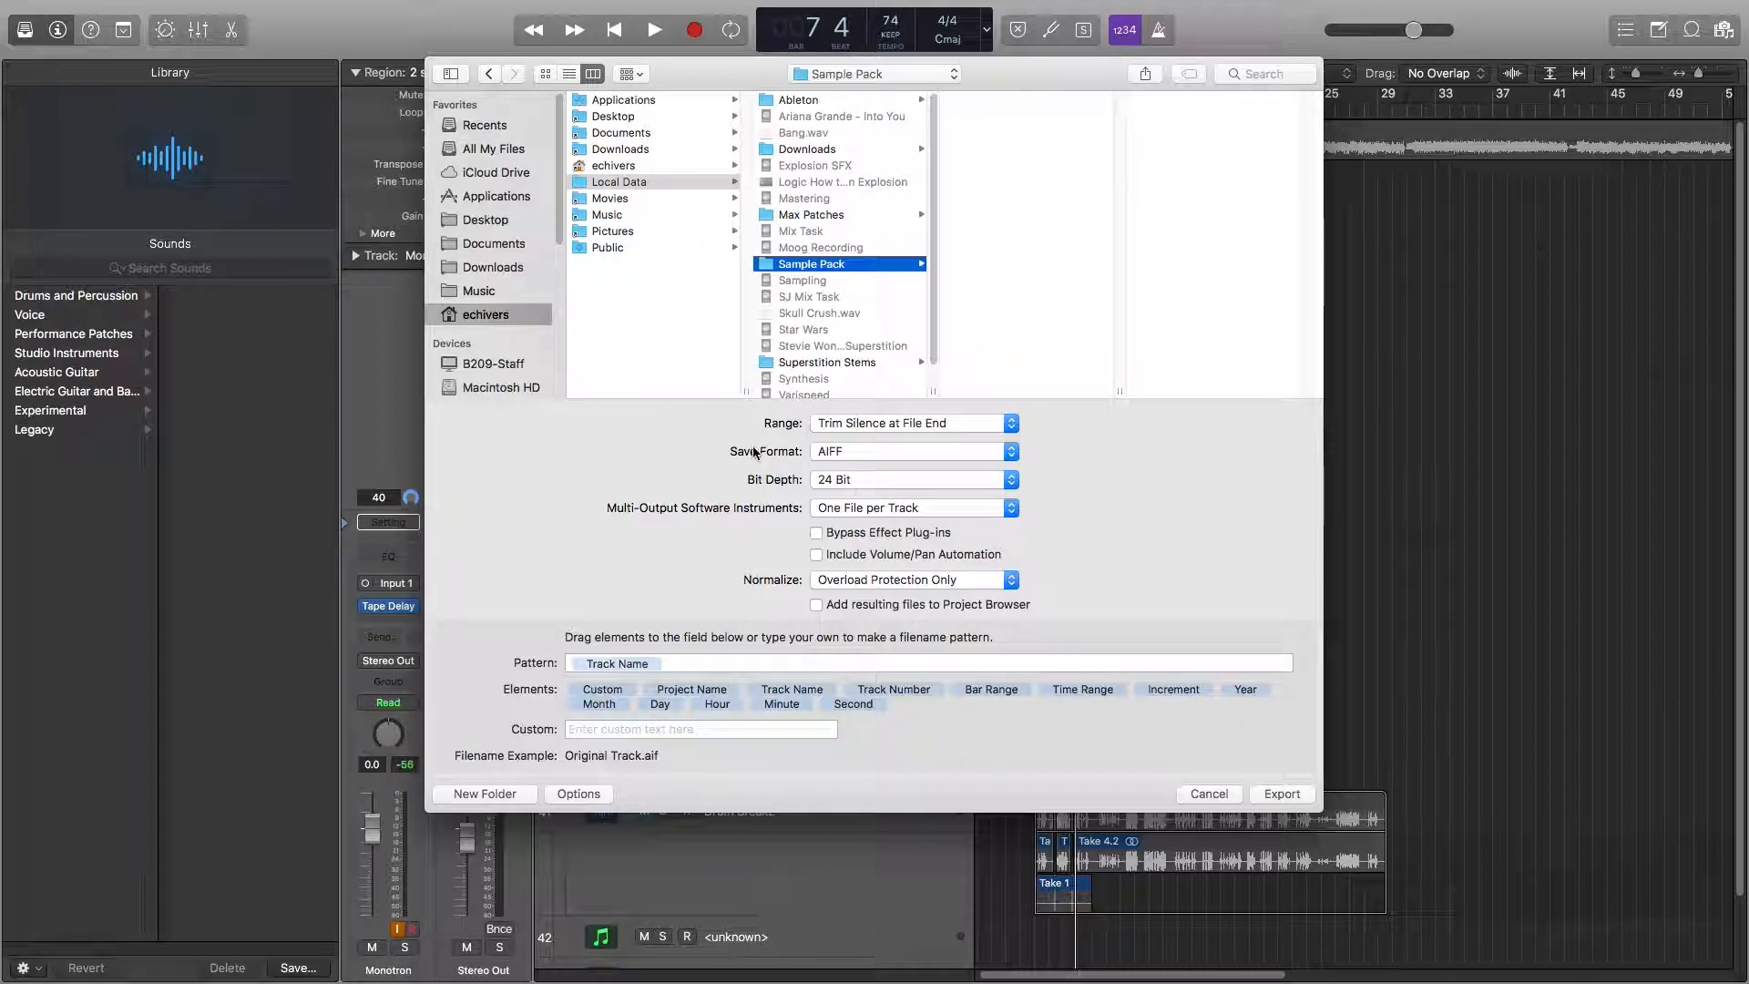
pyautogui.click(827, 452)
pyautogui.click(831, 476)
pyautogui.click(847, 481)
pyautogui.click(884, 510)
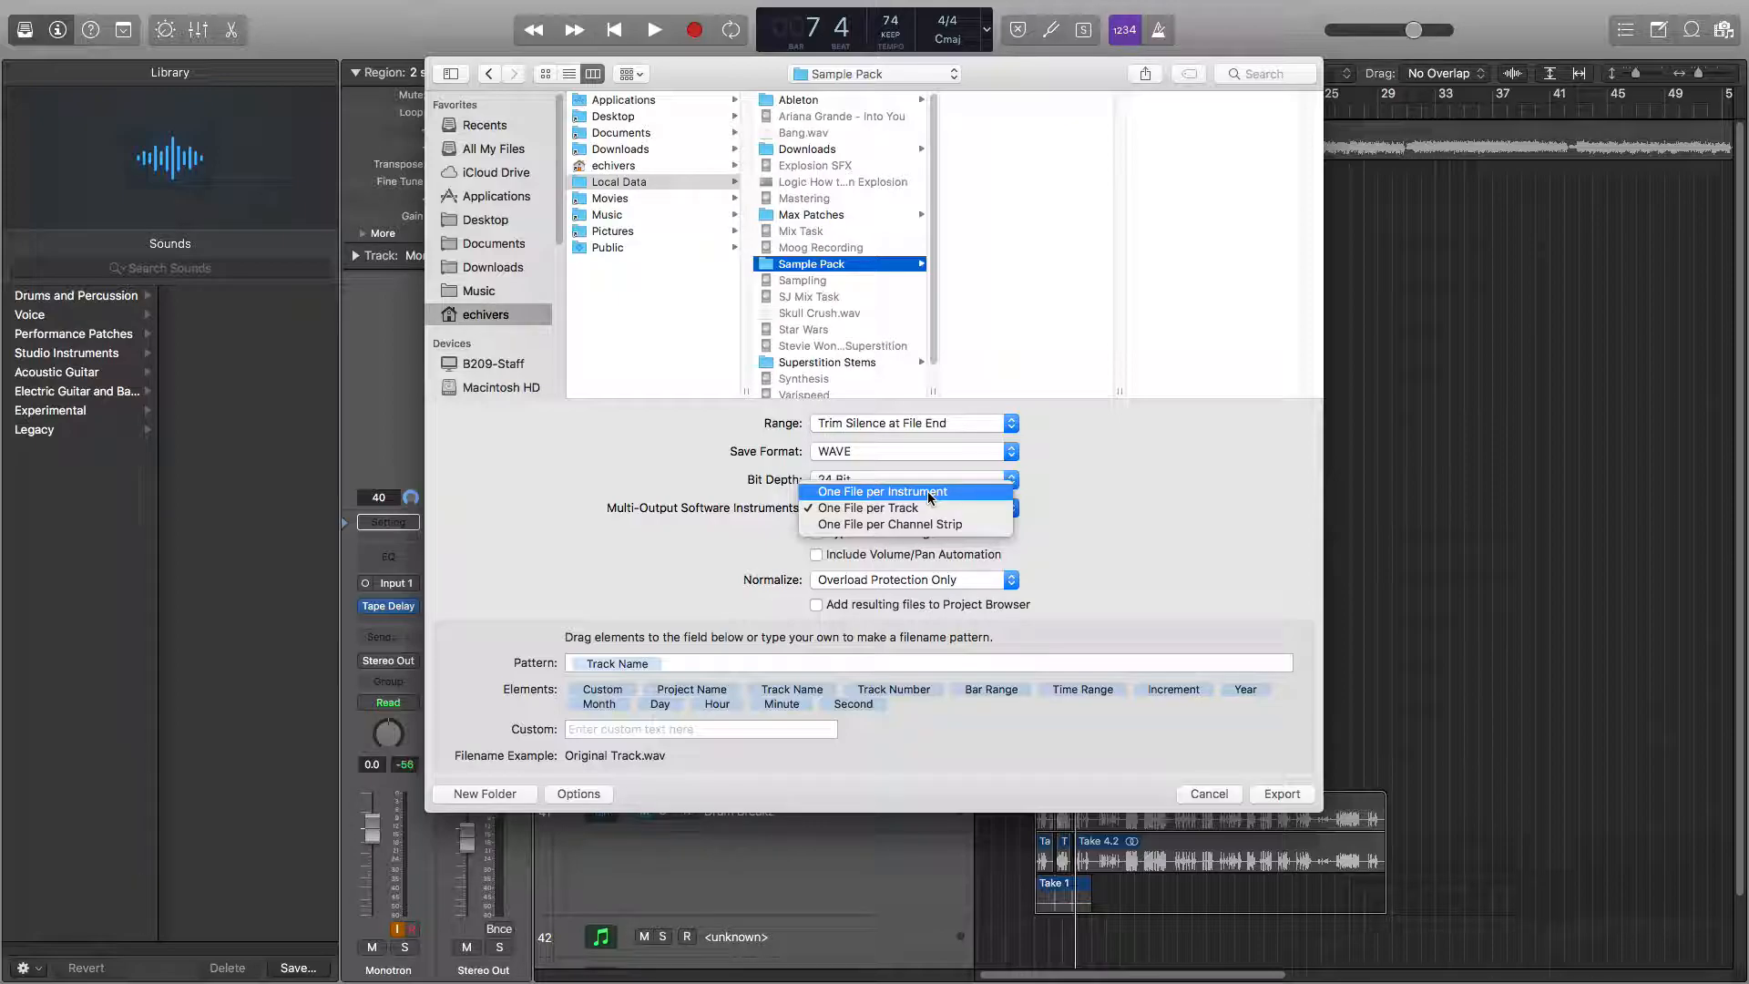
pyautogui.click(930, 493)
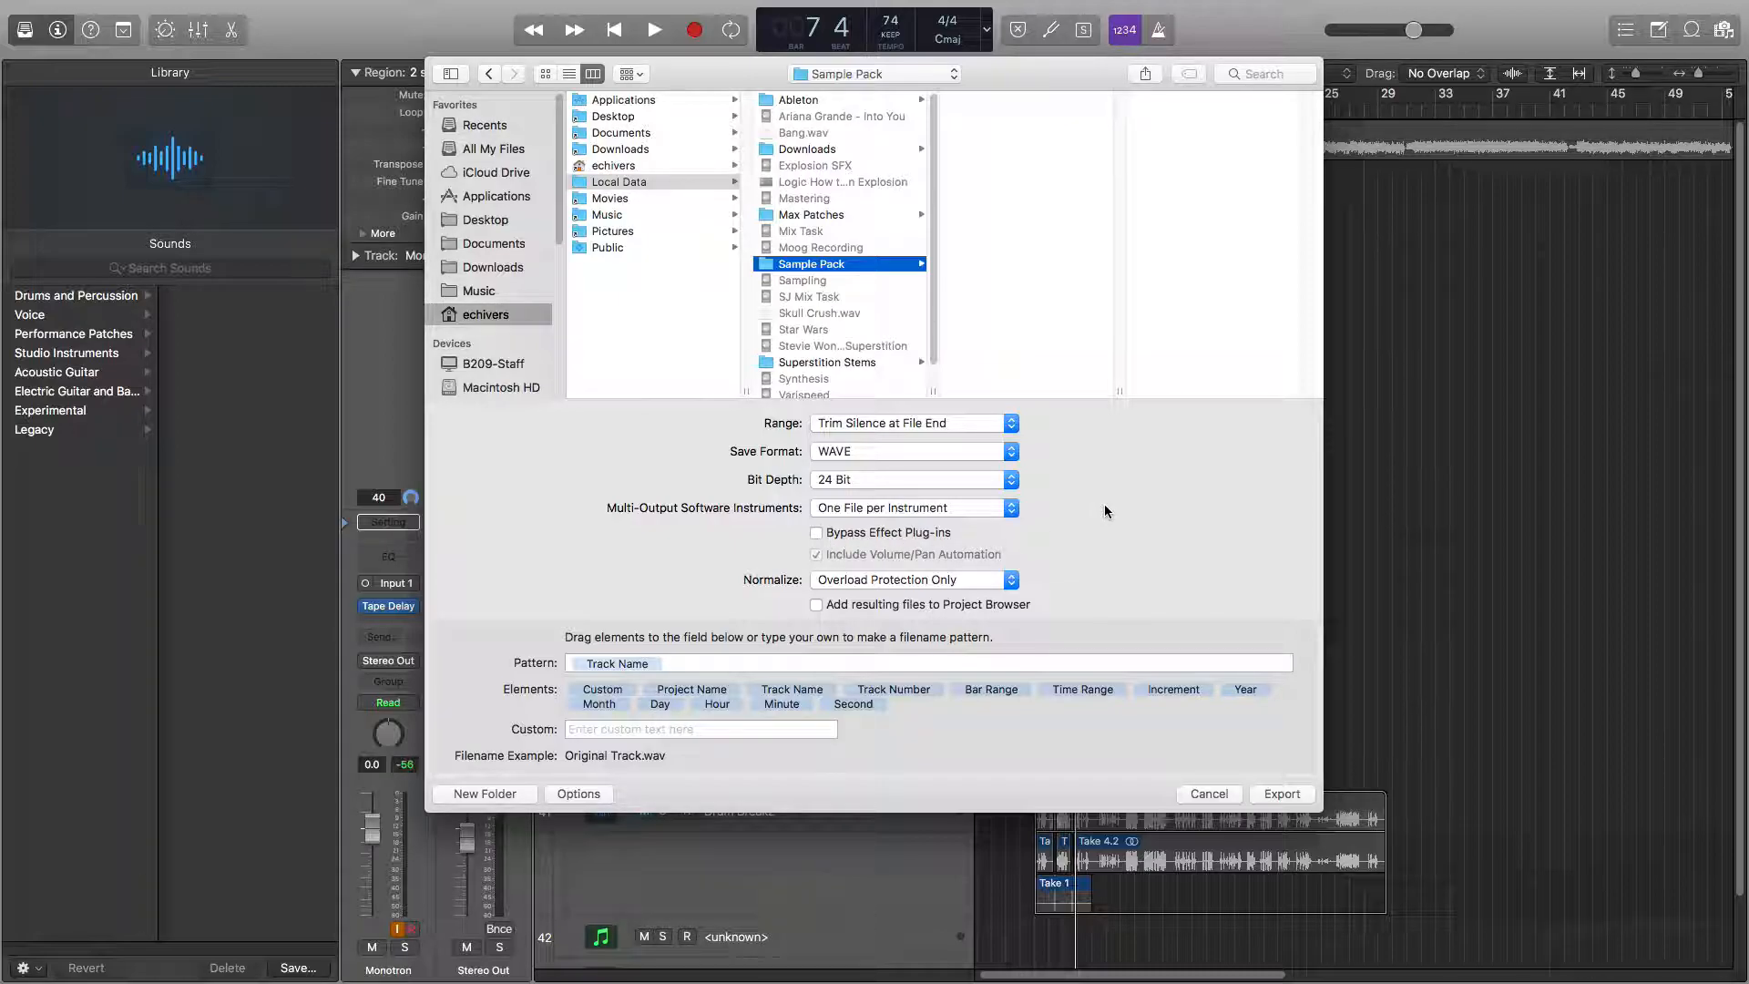
# Enable Include Volume/Pan Automation and set Normalize to On.
pyautogui.click(817, 554)
pyautogui.click(837, 581)
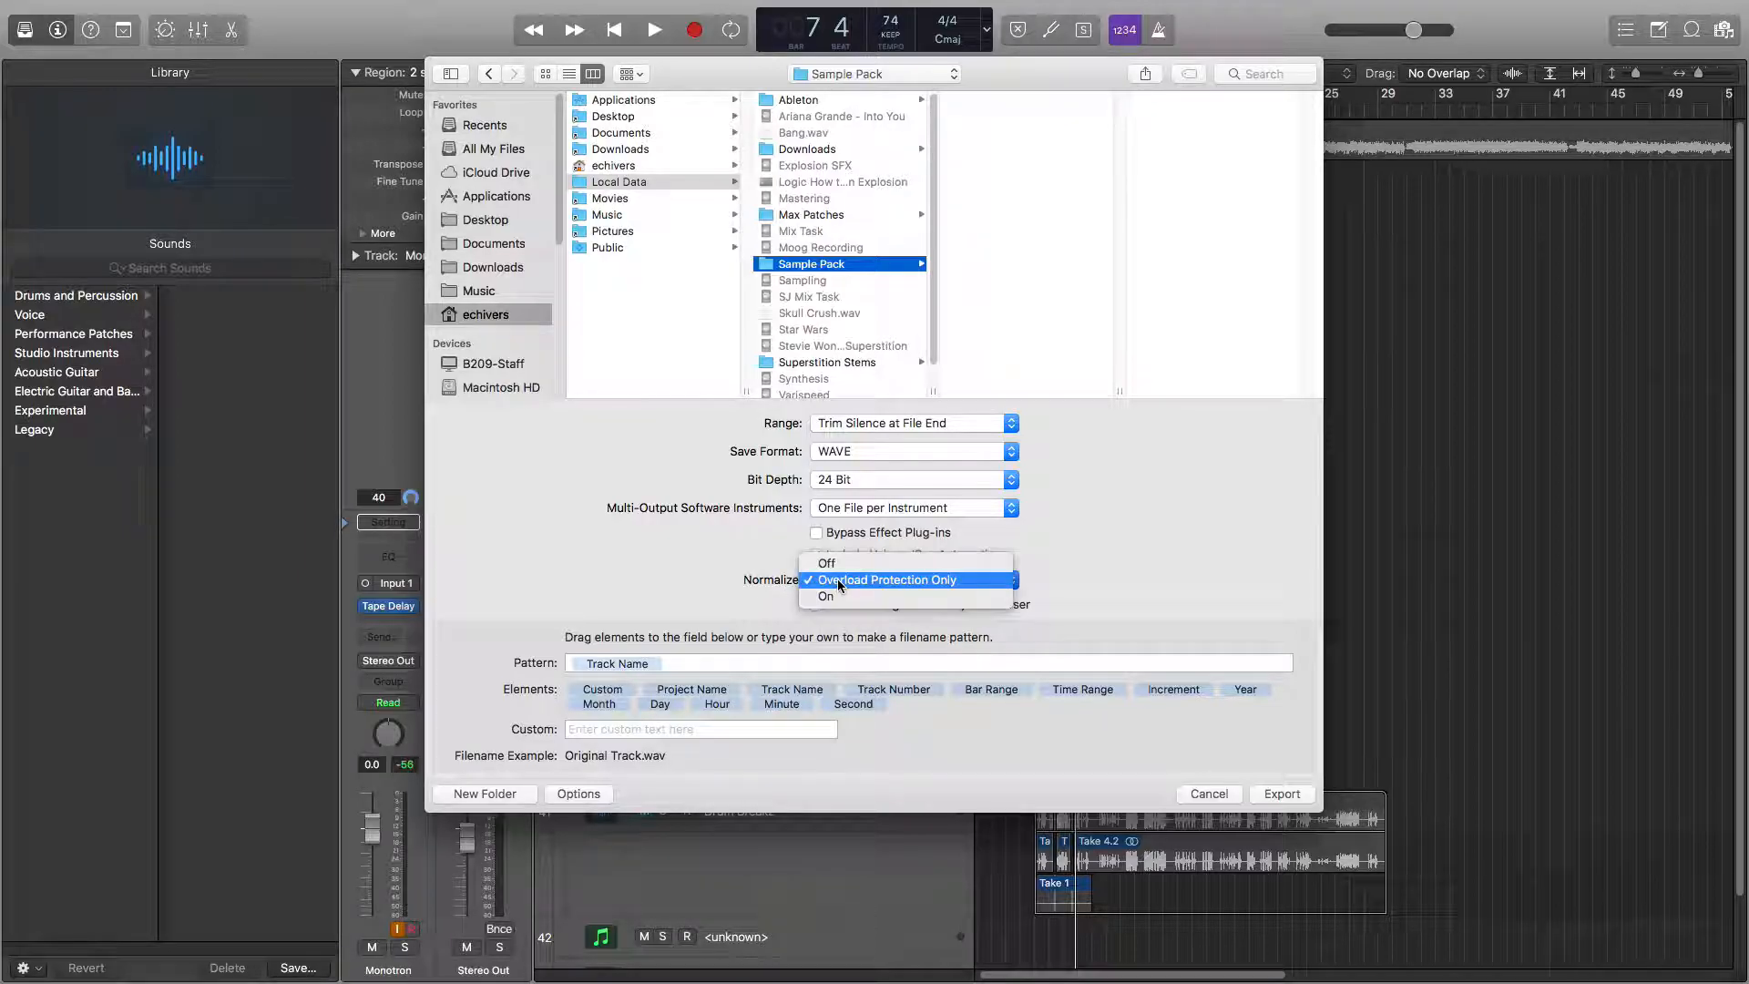
pyautogui.click(831, 597)
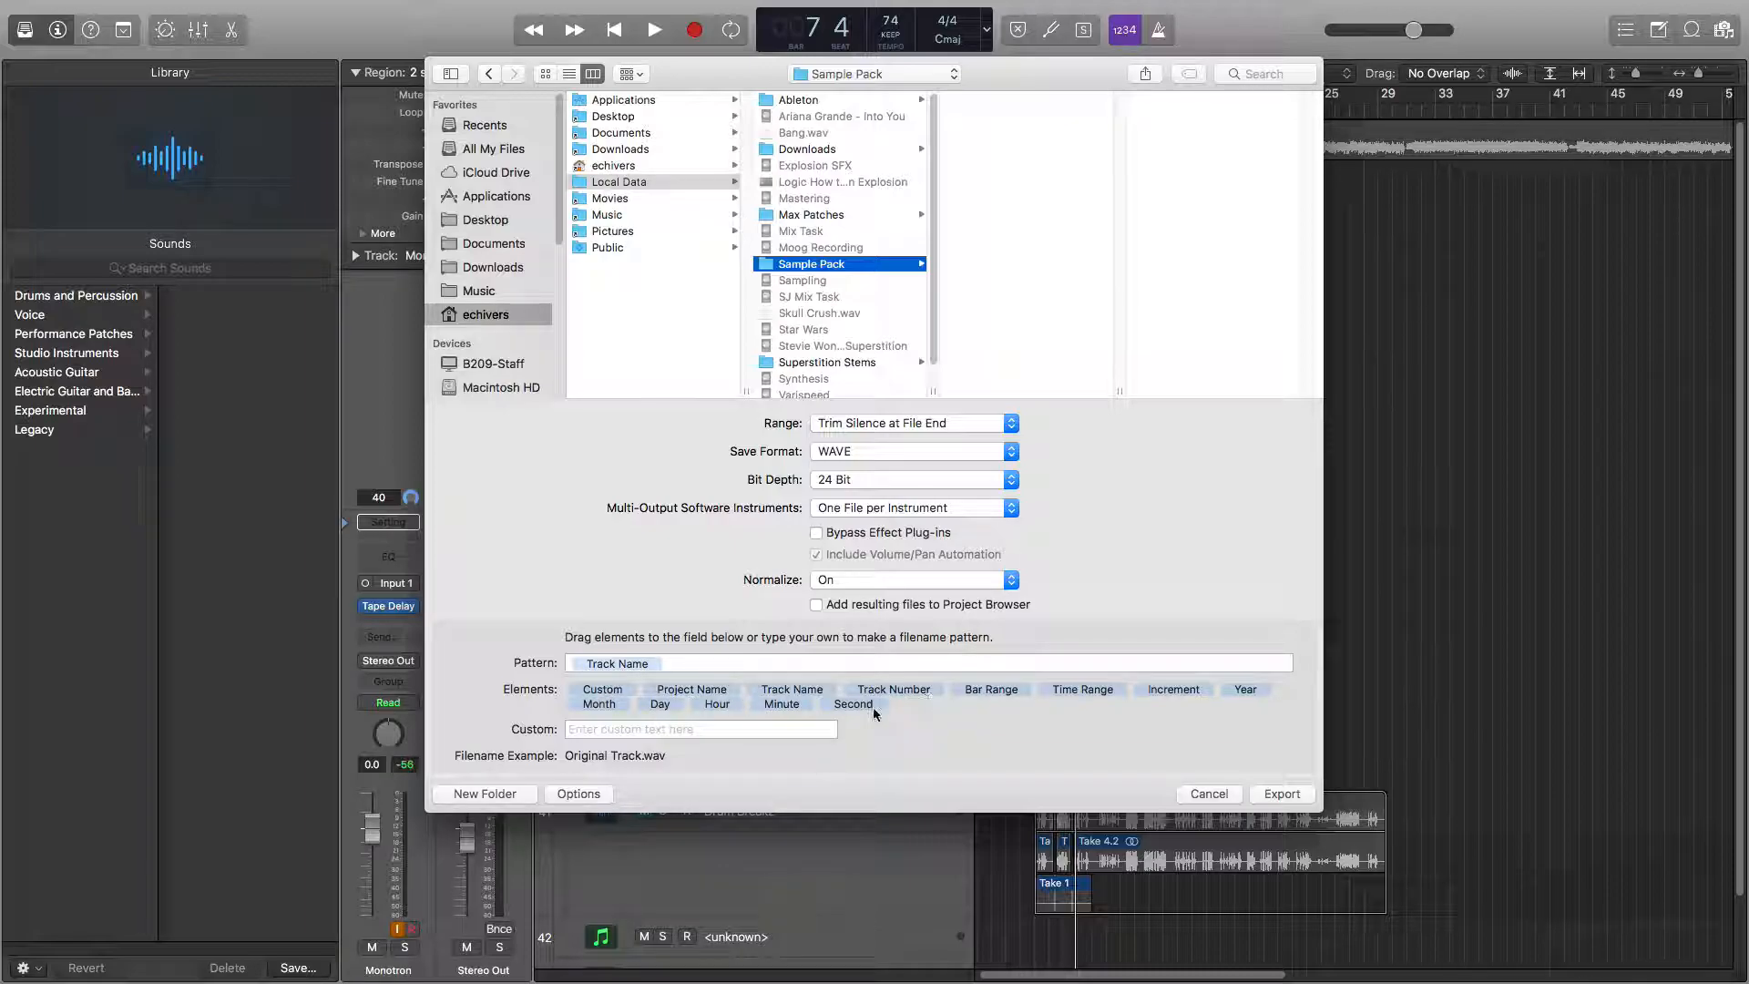
# Add Track Number to the filename pattern and move it before Track Name.
pyautogui.moveTo(881, 694); pyautogui.dragTo(852, 670)
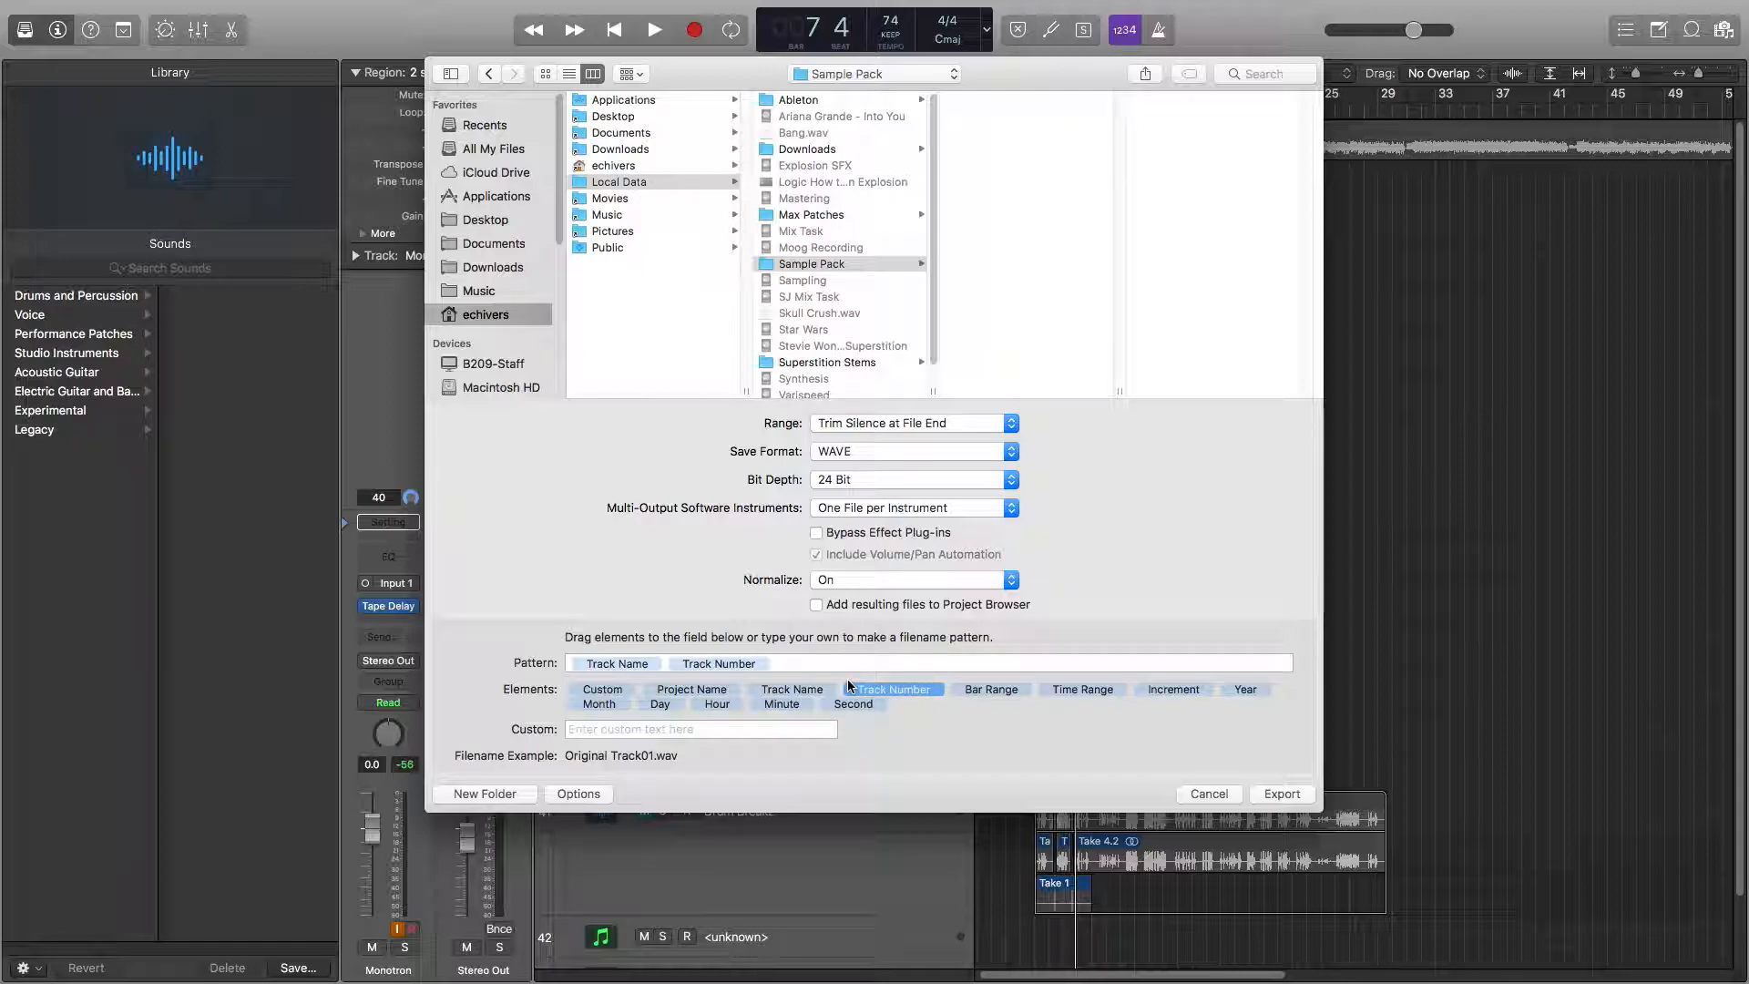
pyautogui.moveTo(745, 666); pyautogui.dragTo(595, 664)
pyautogui.click(725, 664)
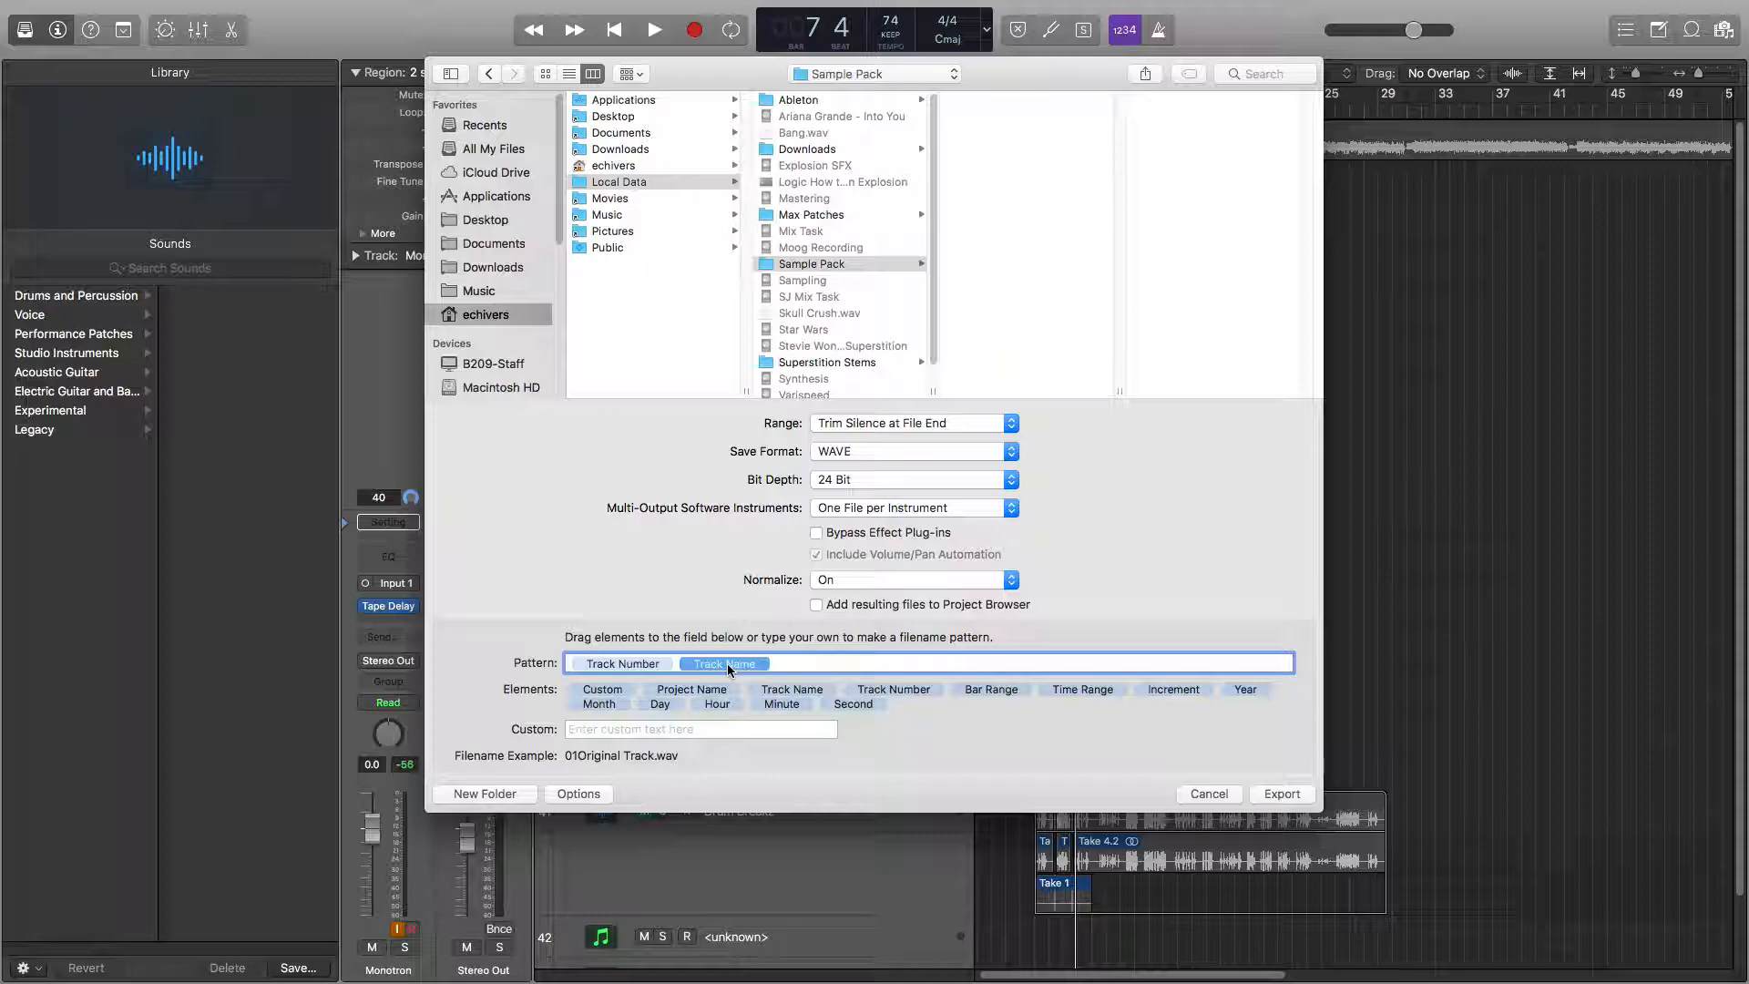
# Add Year to the filename pattern and remove it again.
pyautogui.moveTo(1245, 689); pyautogui.dragTo(1221, 663)
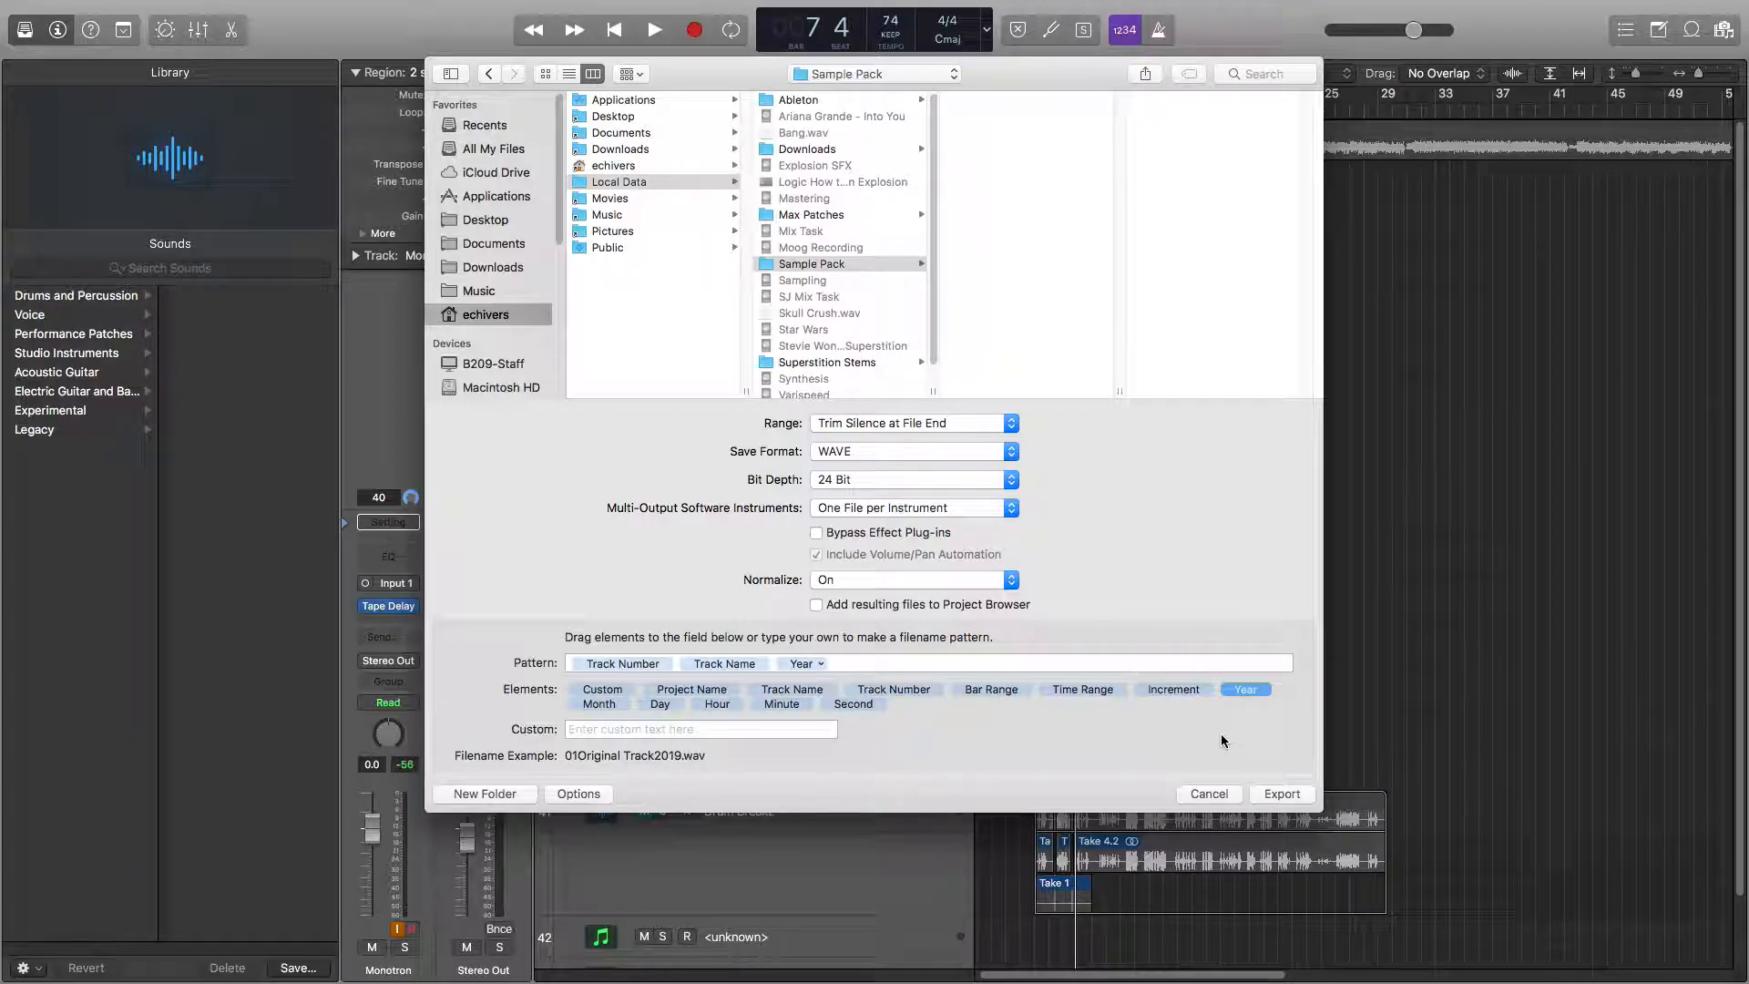
pyautogui.click(801, 663)
pyautogui.press('BackSpace')
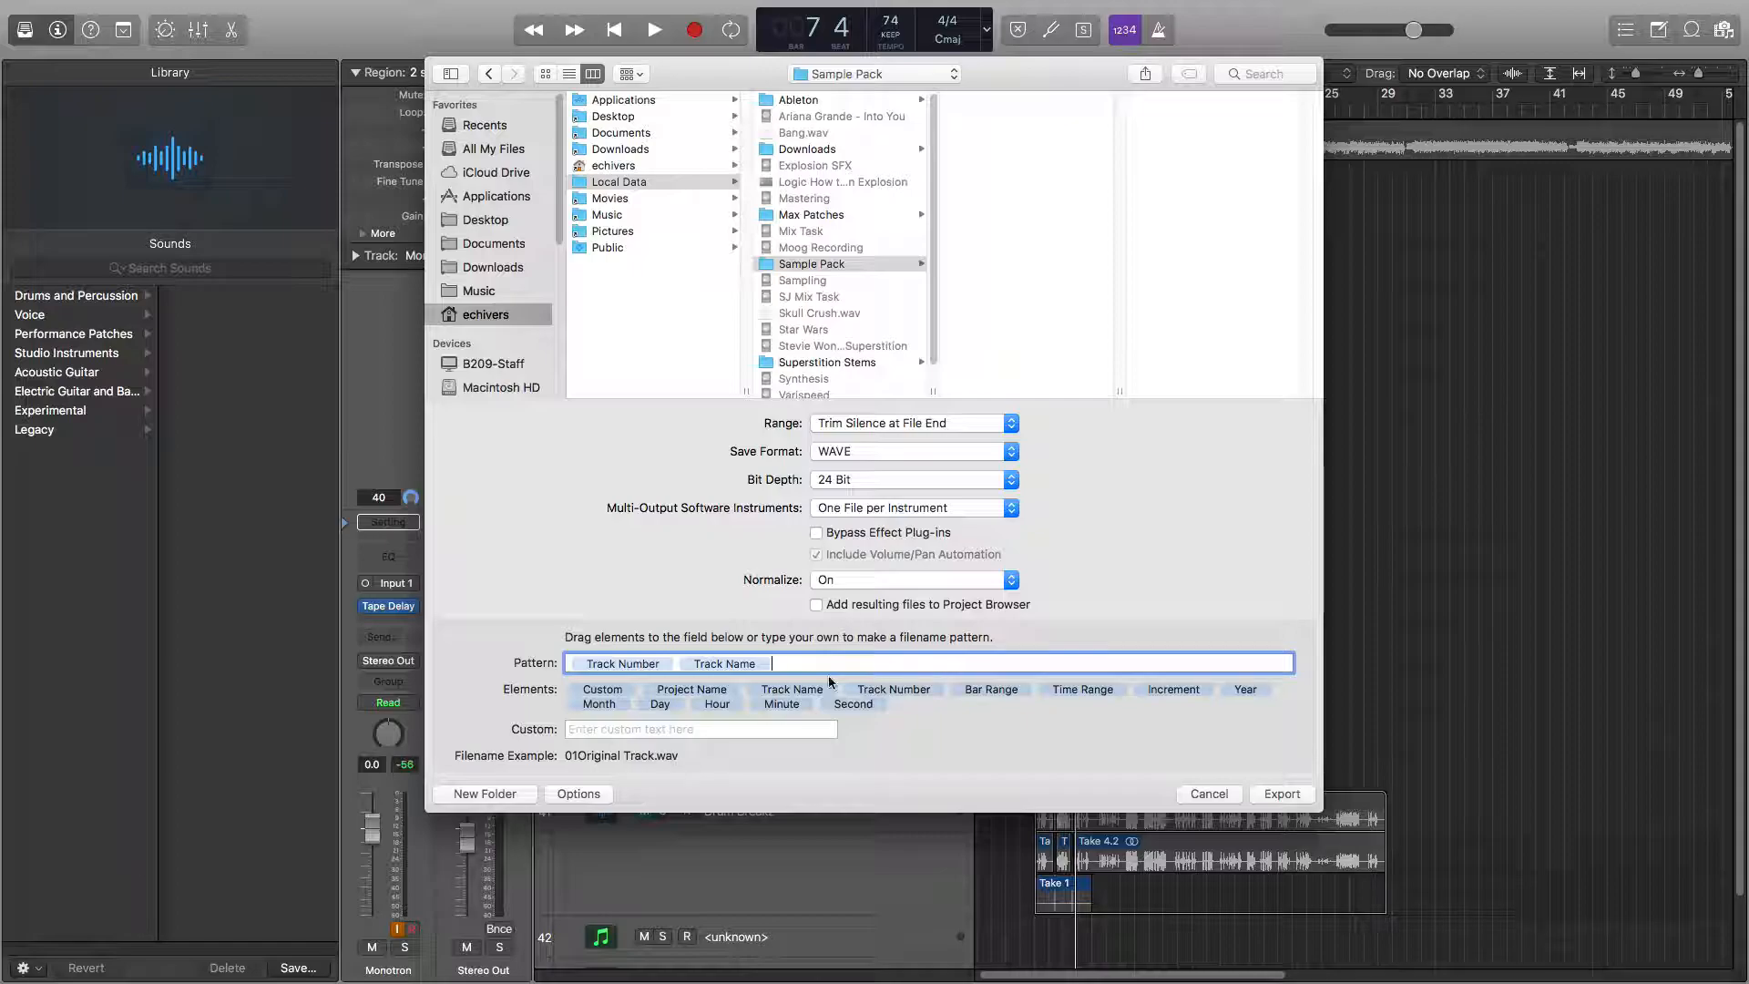
# Remove Track Number from the filename pattern, leaving only Track Name, and export the tracks.
pyautogui.click(627, 664)
pyautogui.press('BackSpace')
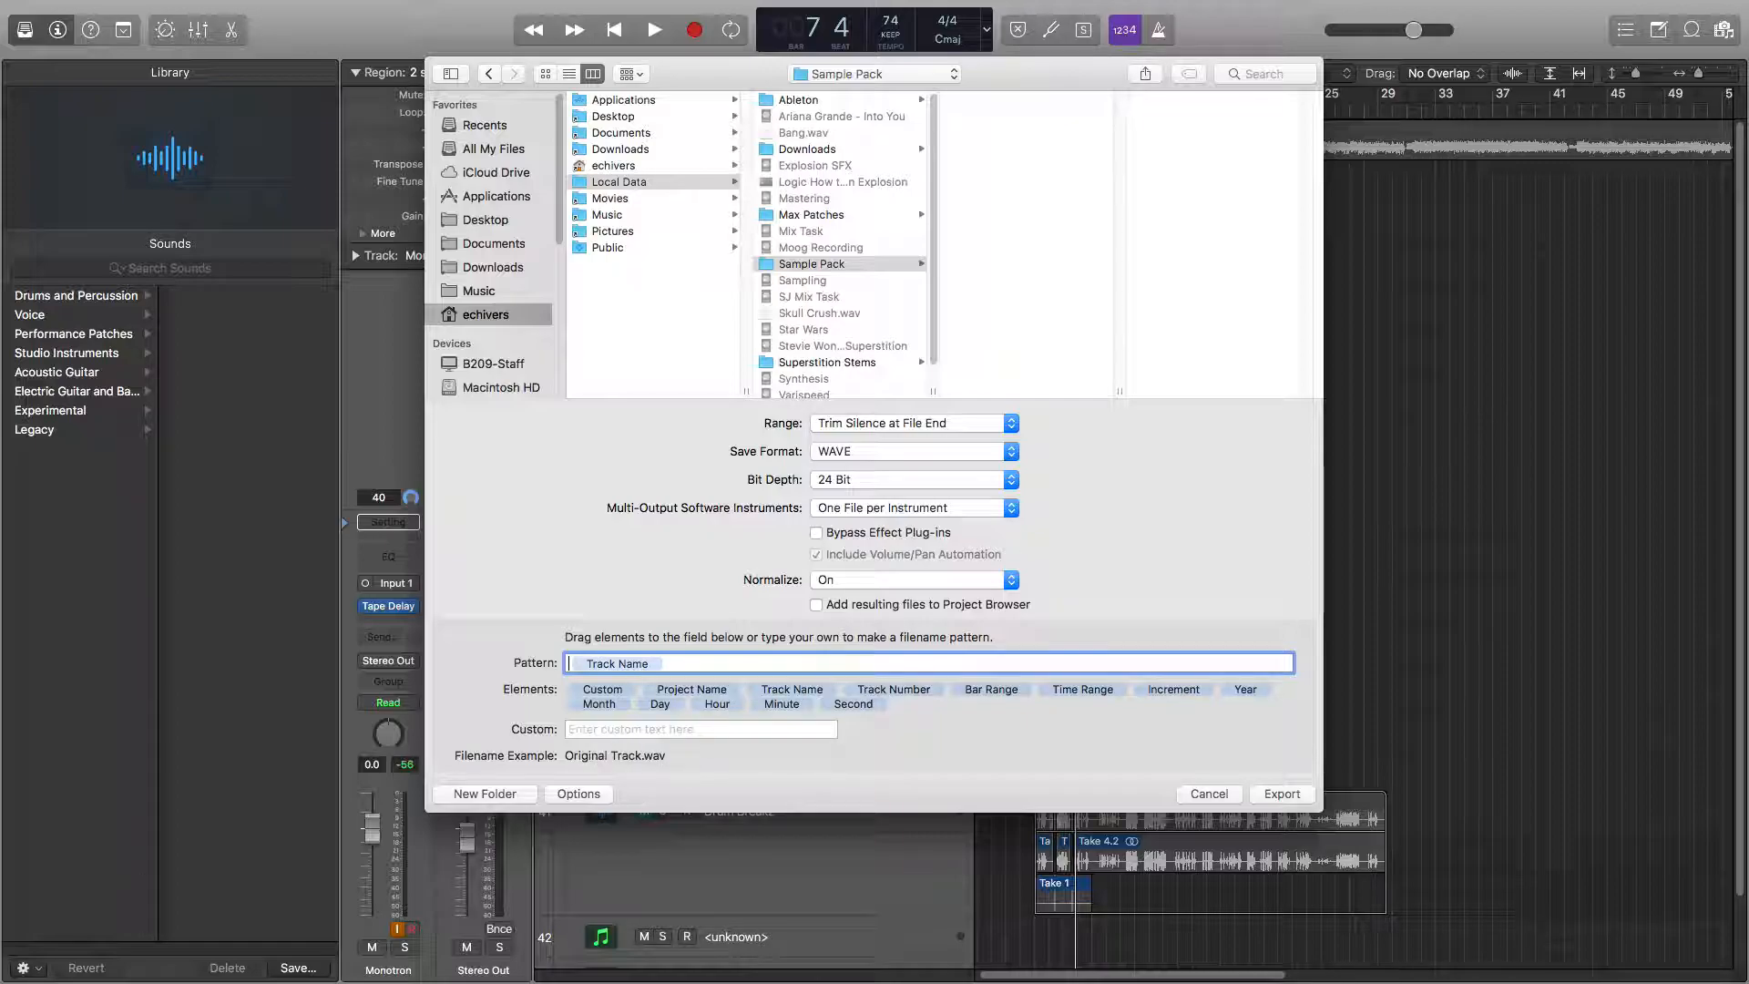
pyautogui.click(633, 664)
pyautogui.click(1280, 794)
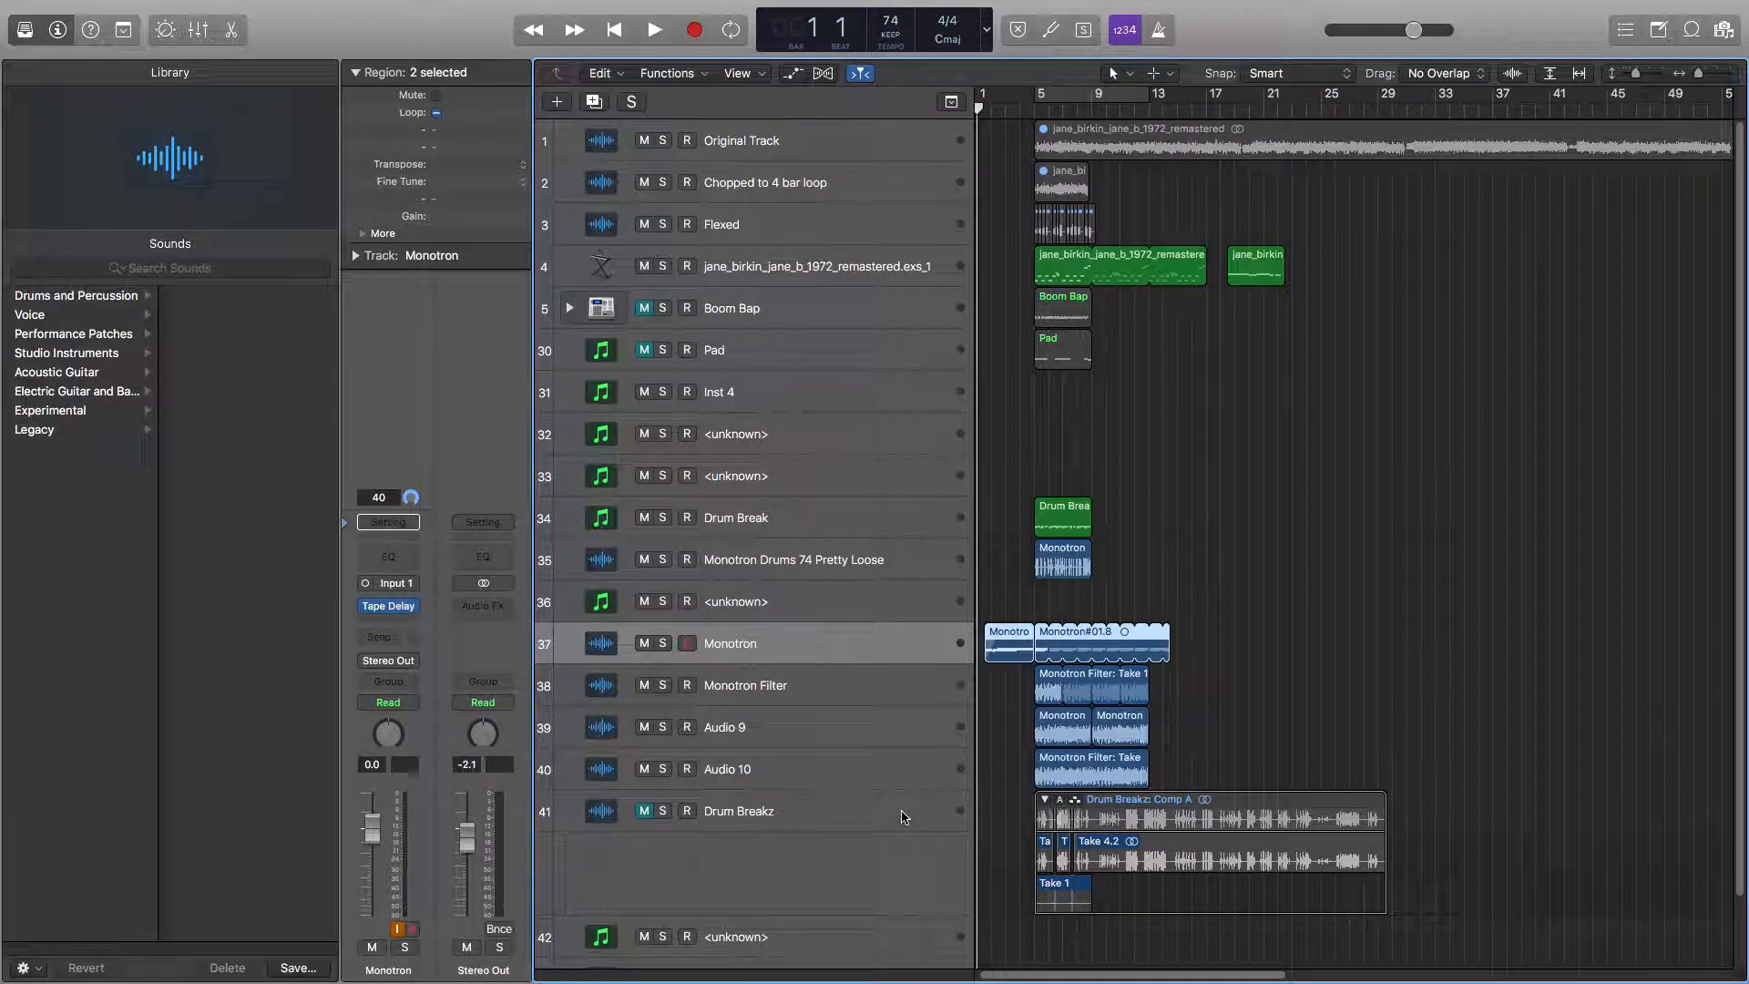
pyautogui.press('.')
pyautogui.press('.')
pyautogui.press('.')
pyautogui.press('.')
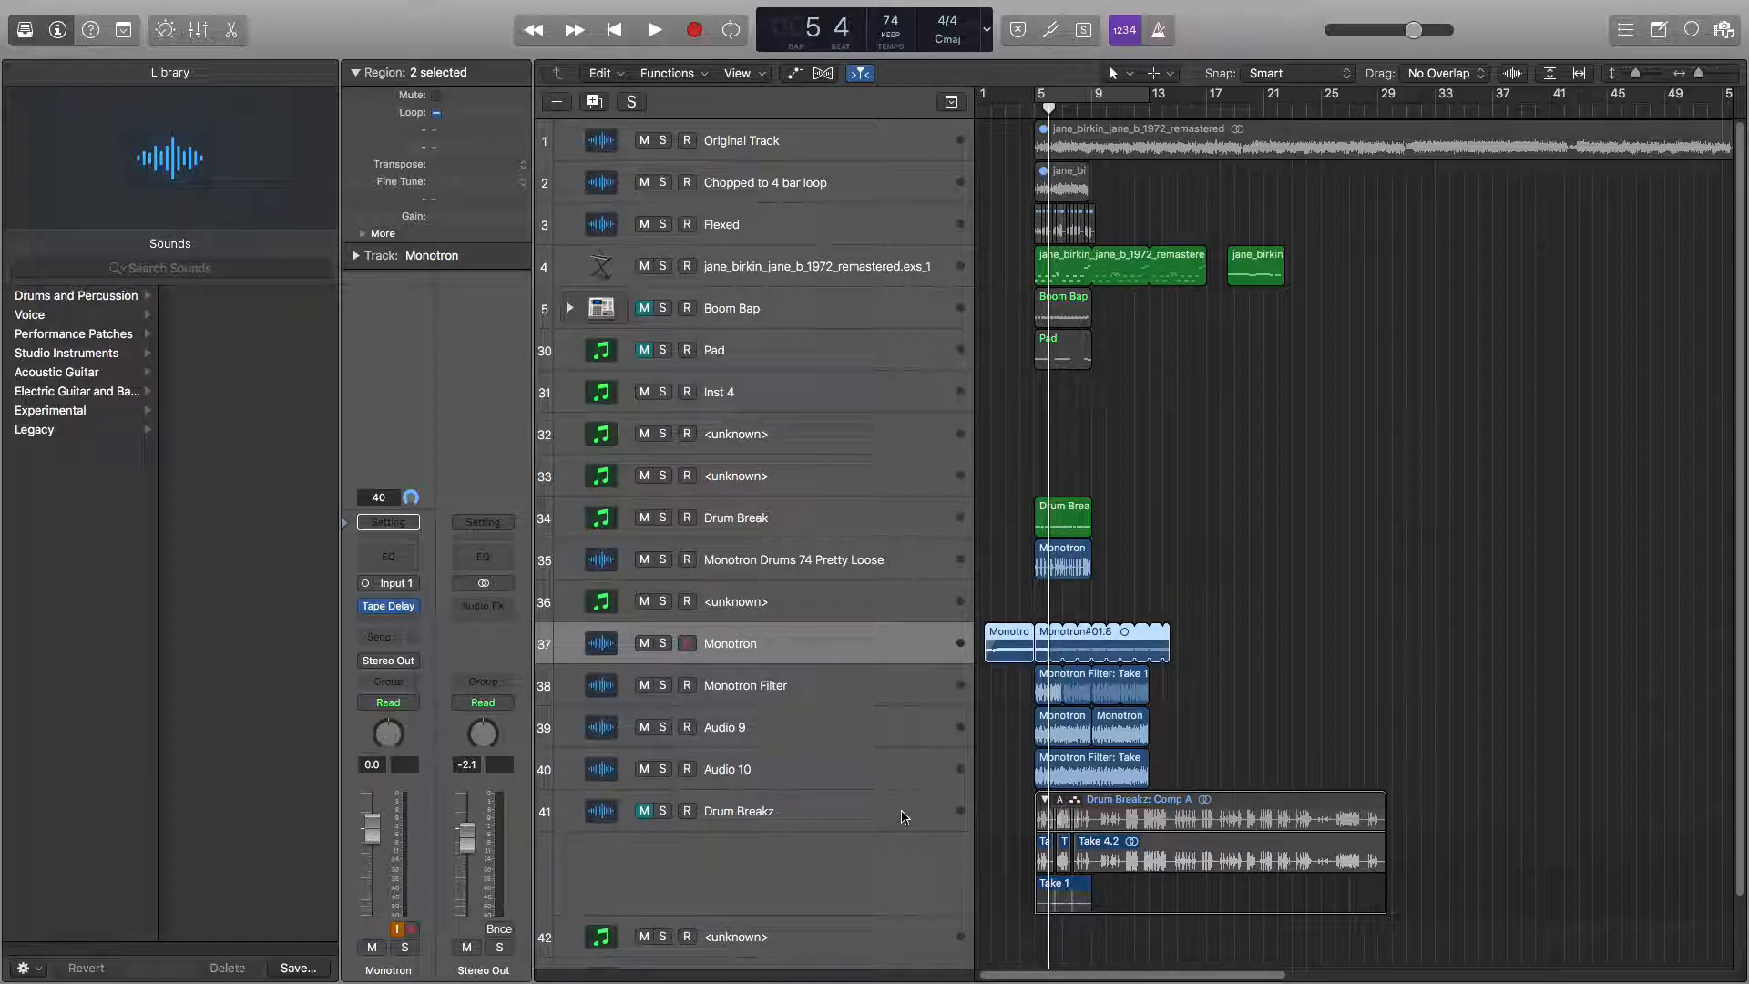
pyautogui.press('.')
pyautogui.press('.')
pyautogui.press('.')
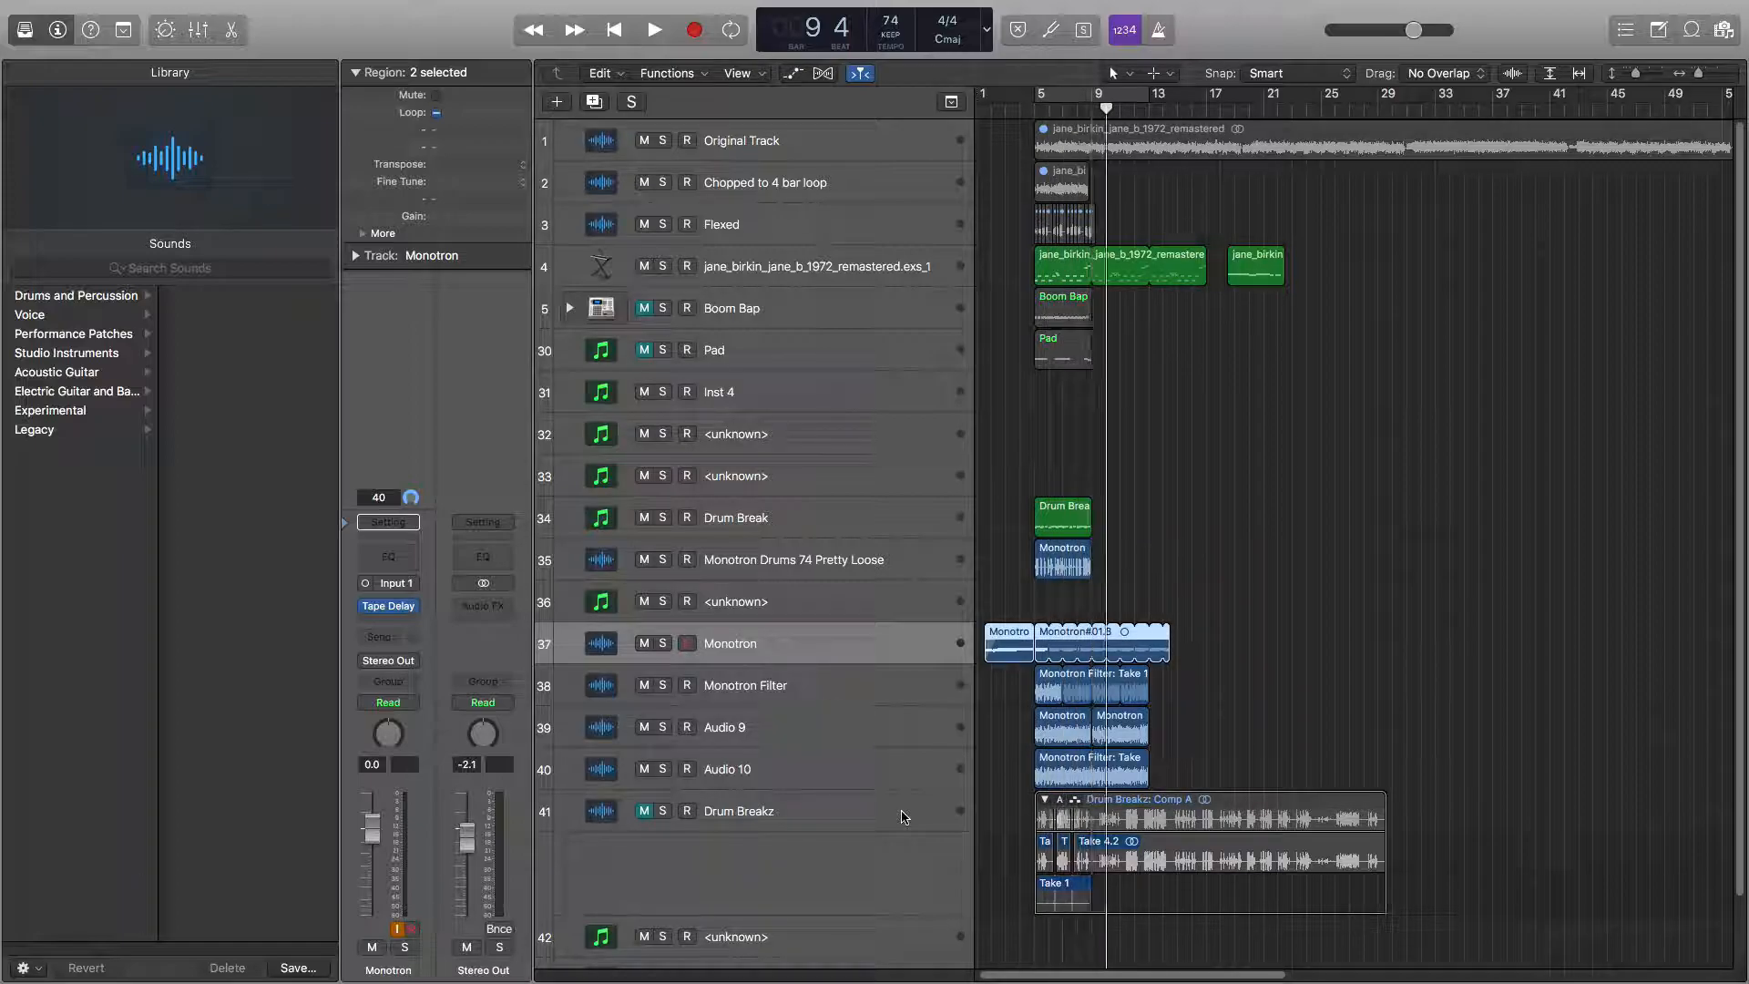
pyautogui.press('.')
pyautogui.press('.')
pyautogui.press('.')
pyautogui.press('.')
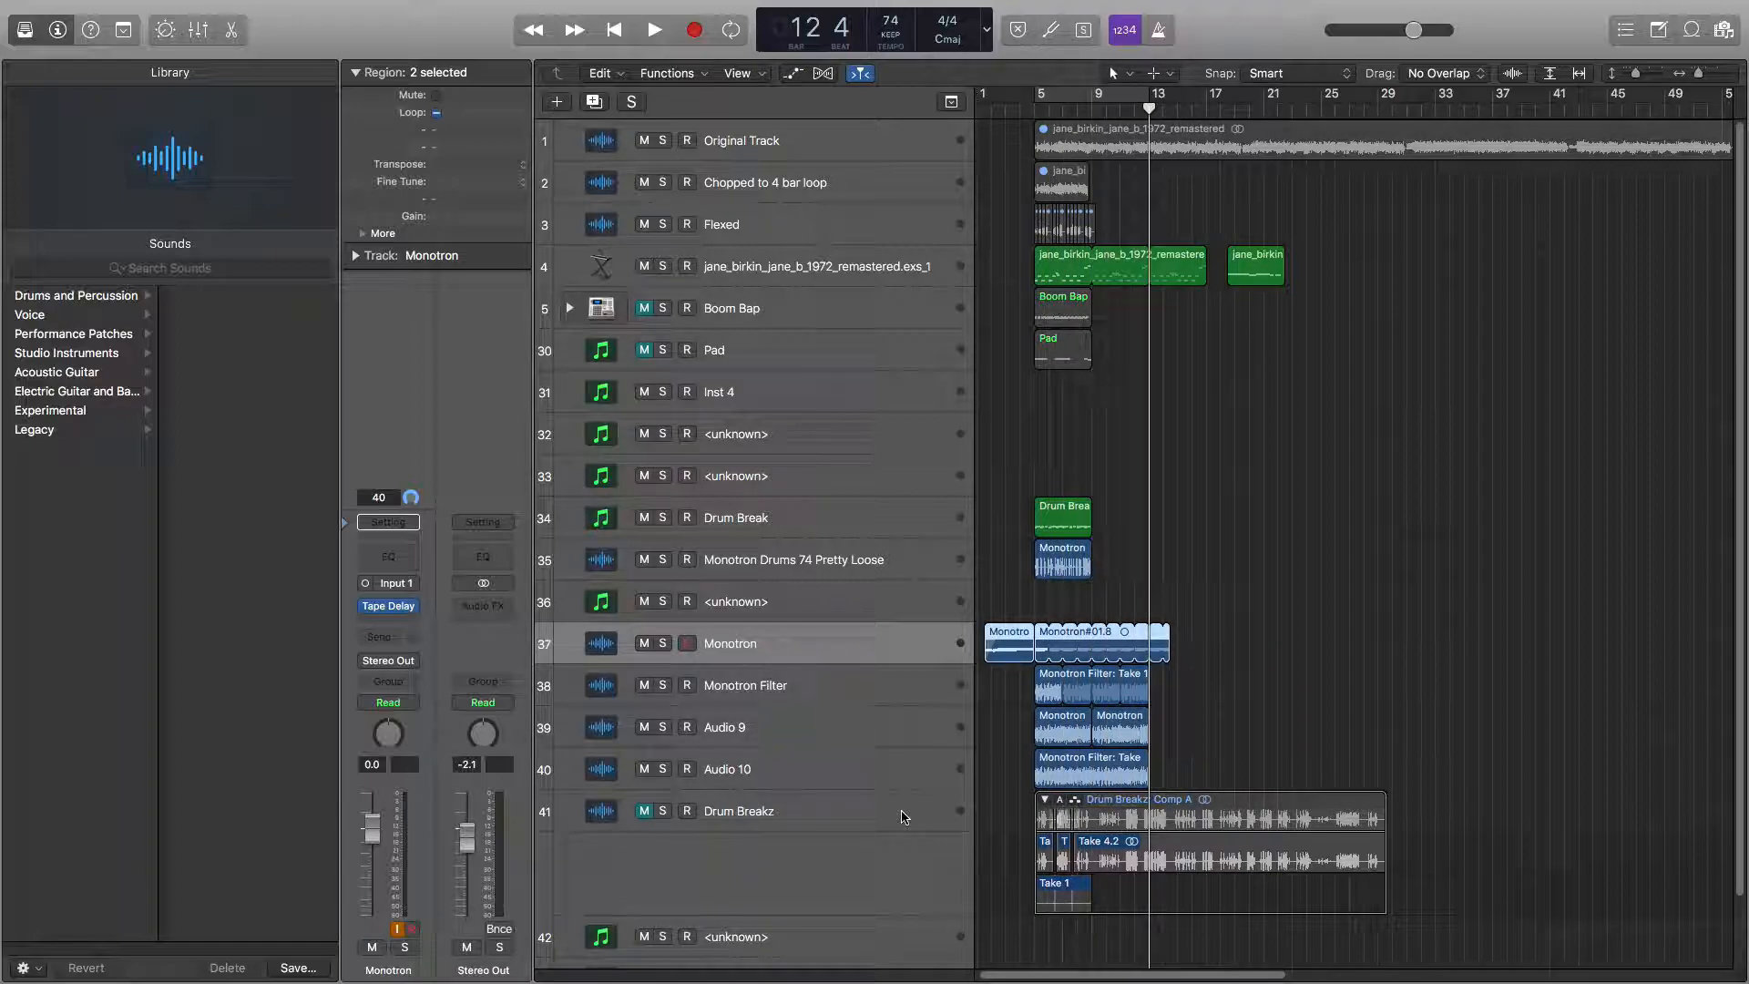
pyautogui.press('.')
pyautogui.press('.')
pyautogui.press('.')
pyautogui.press('.')
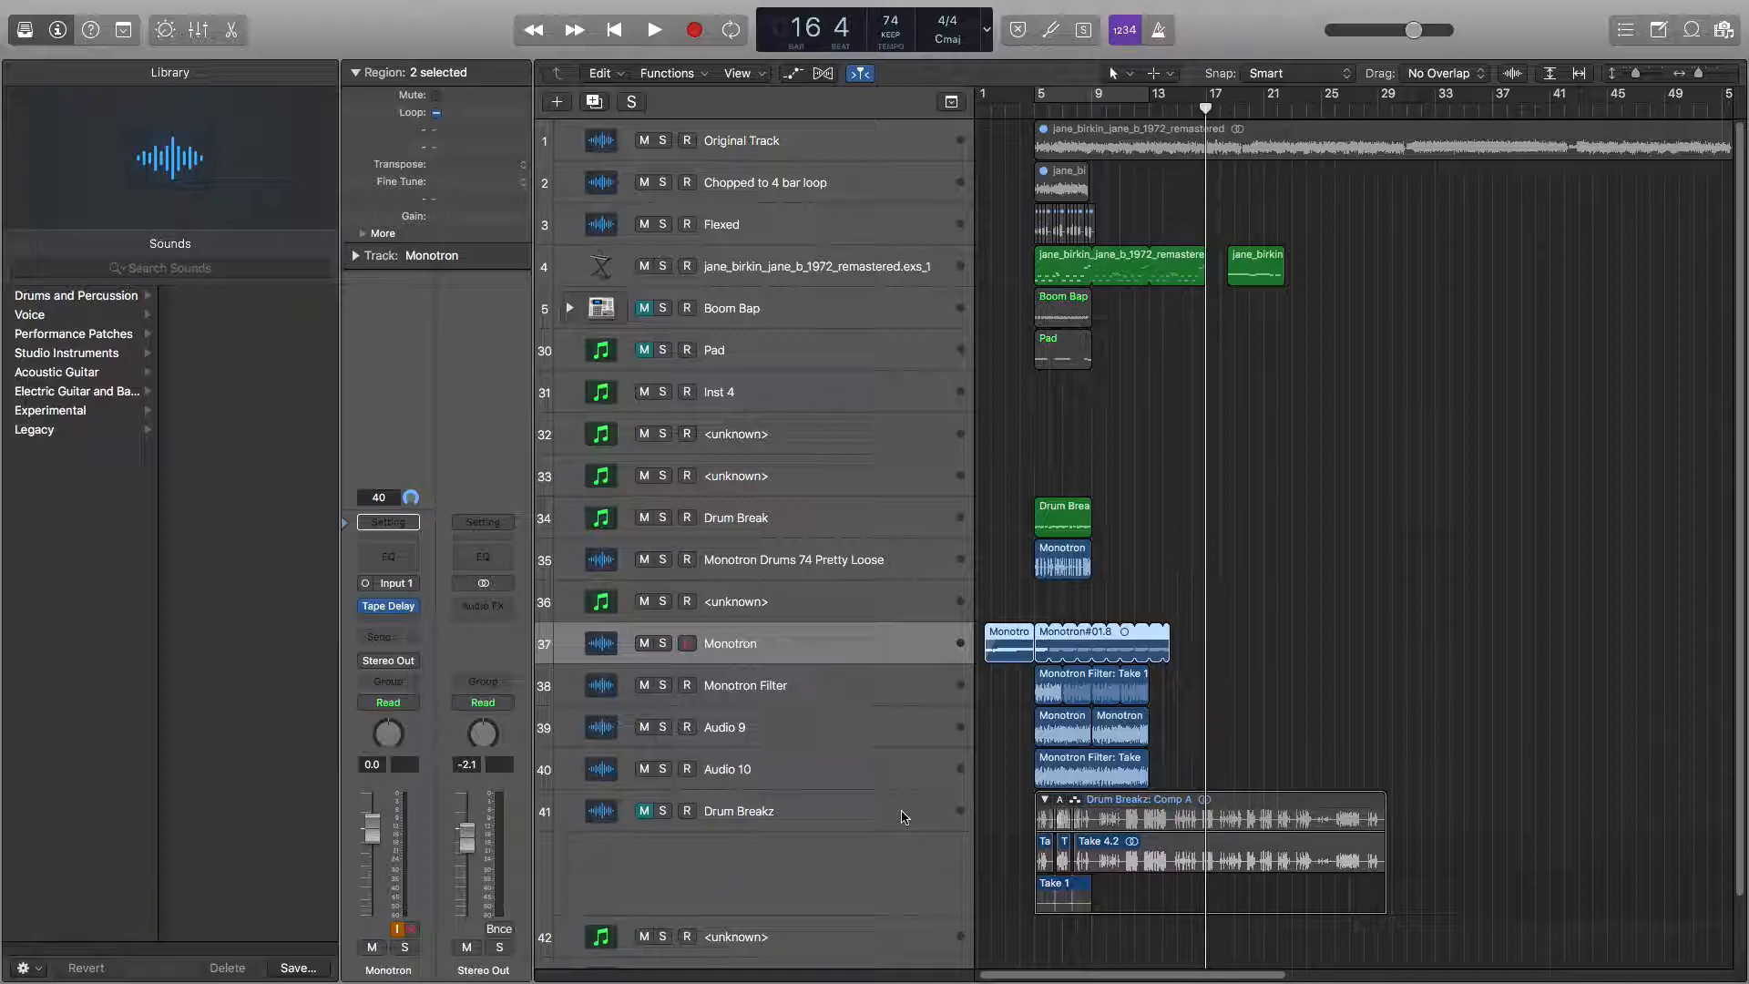
pyautogui.press('.')
pyautogui.press('.')
pyautogui.press('.')
pyautogui.press('.')
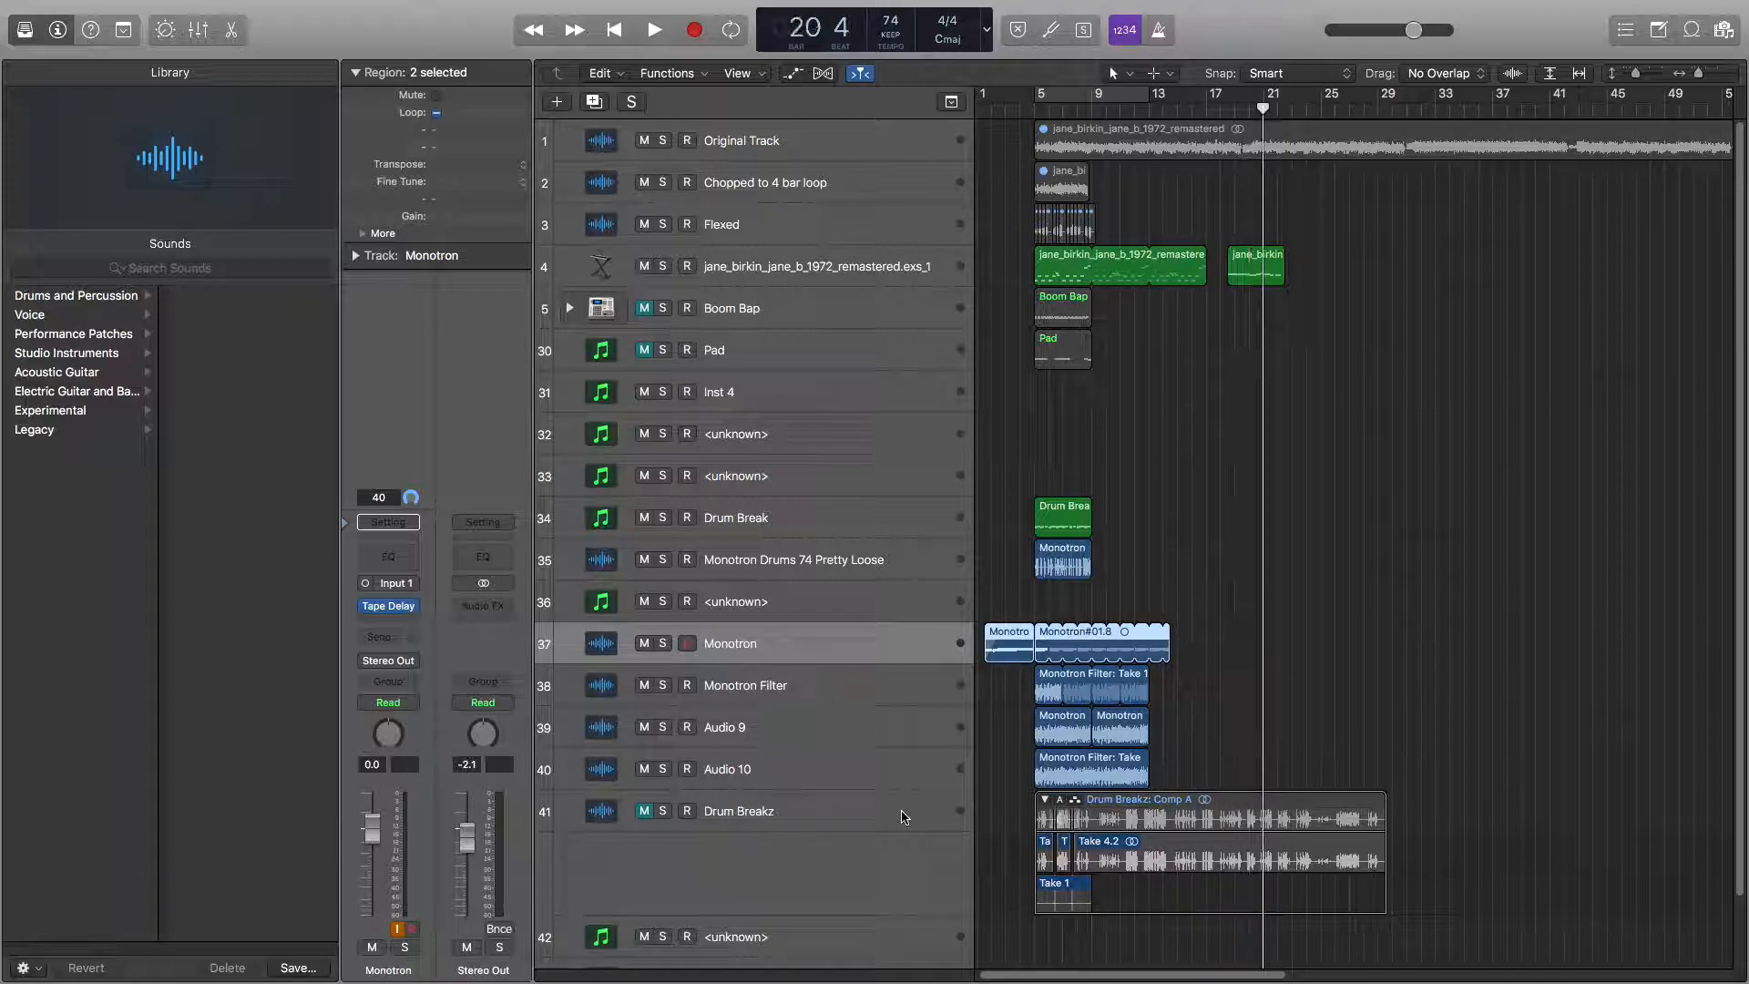
pyautogui.press('.')
pyautogui.press('.')
pyautogui.press('.')
pyautogui.press('.')
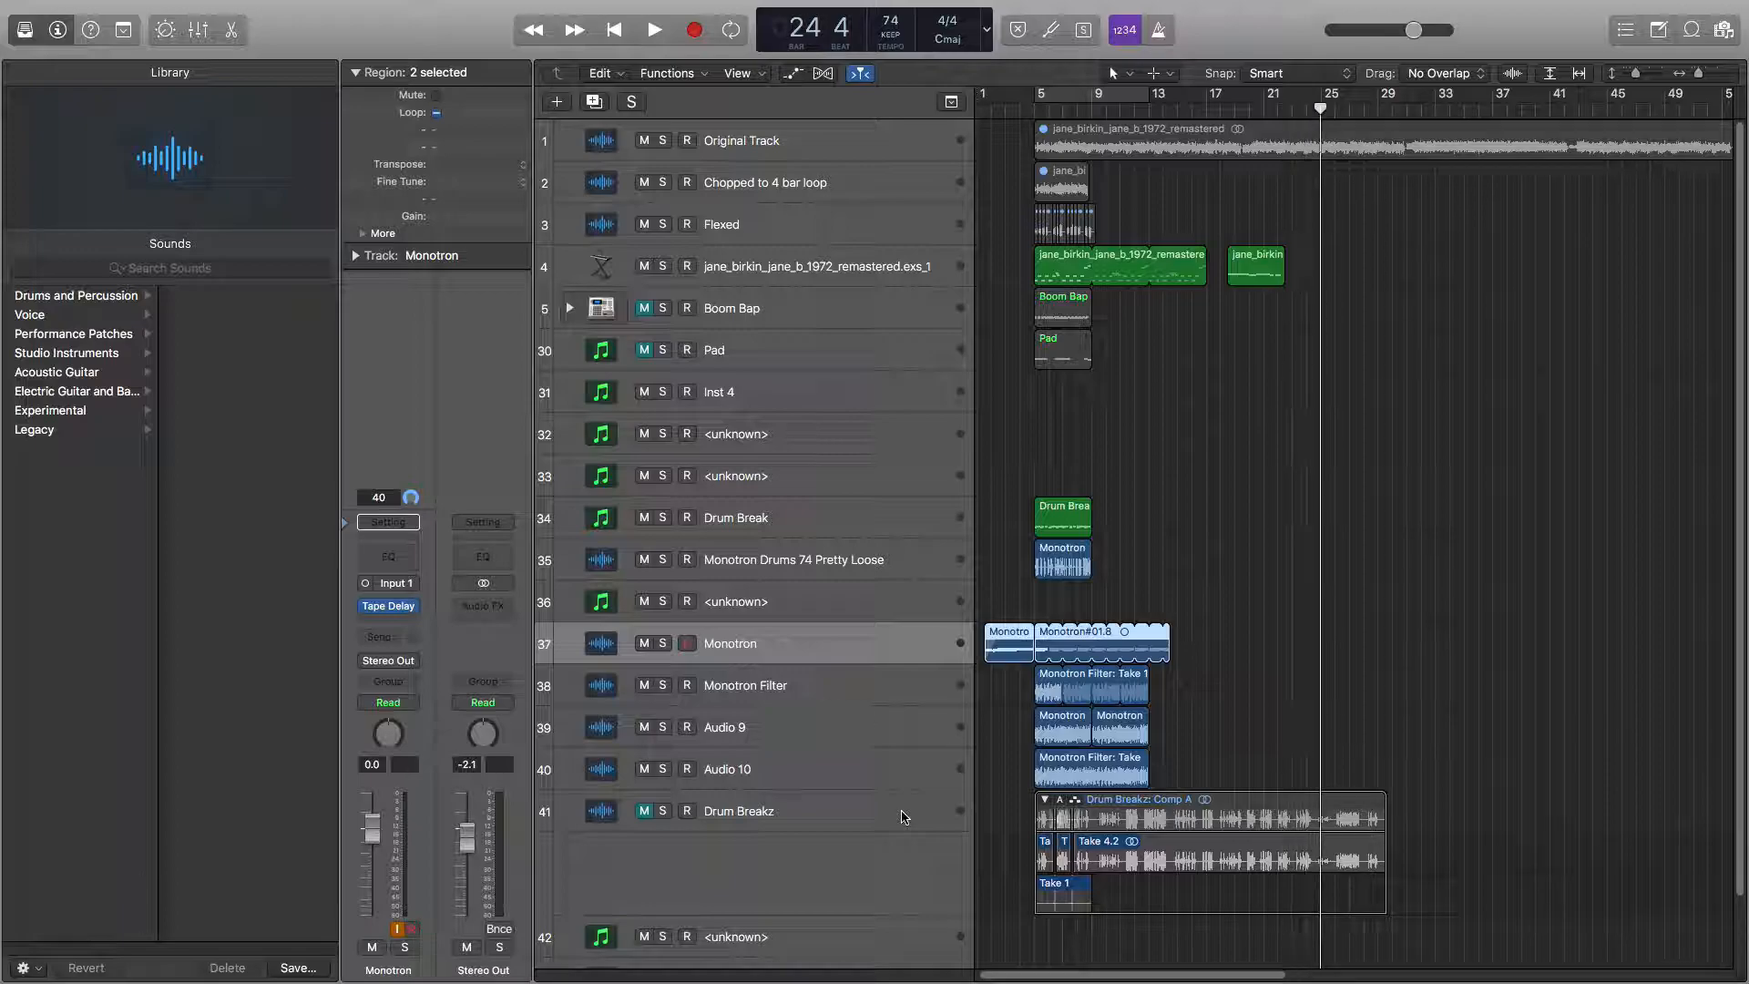
pyautogui.press('.')
pyautogui.press('.')
pyautogui.press('.')
pyautogui.press('.')
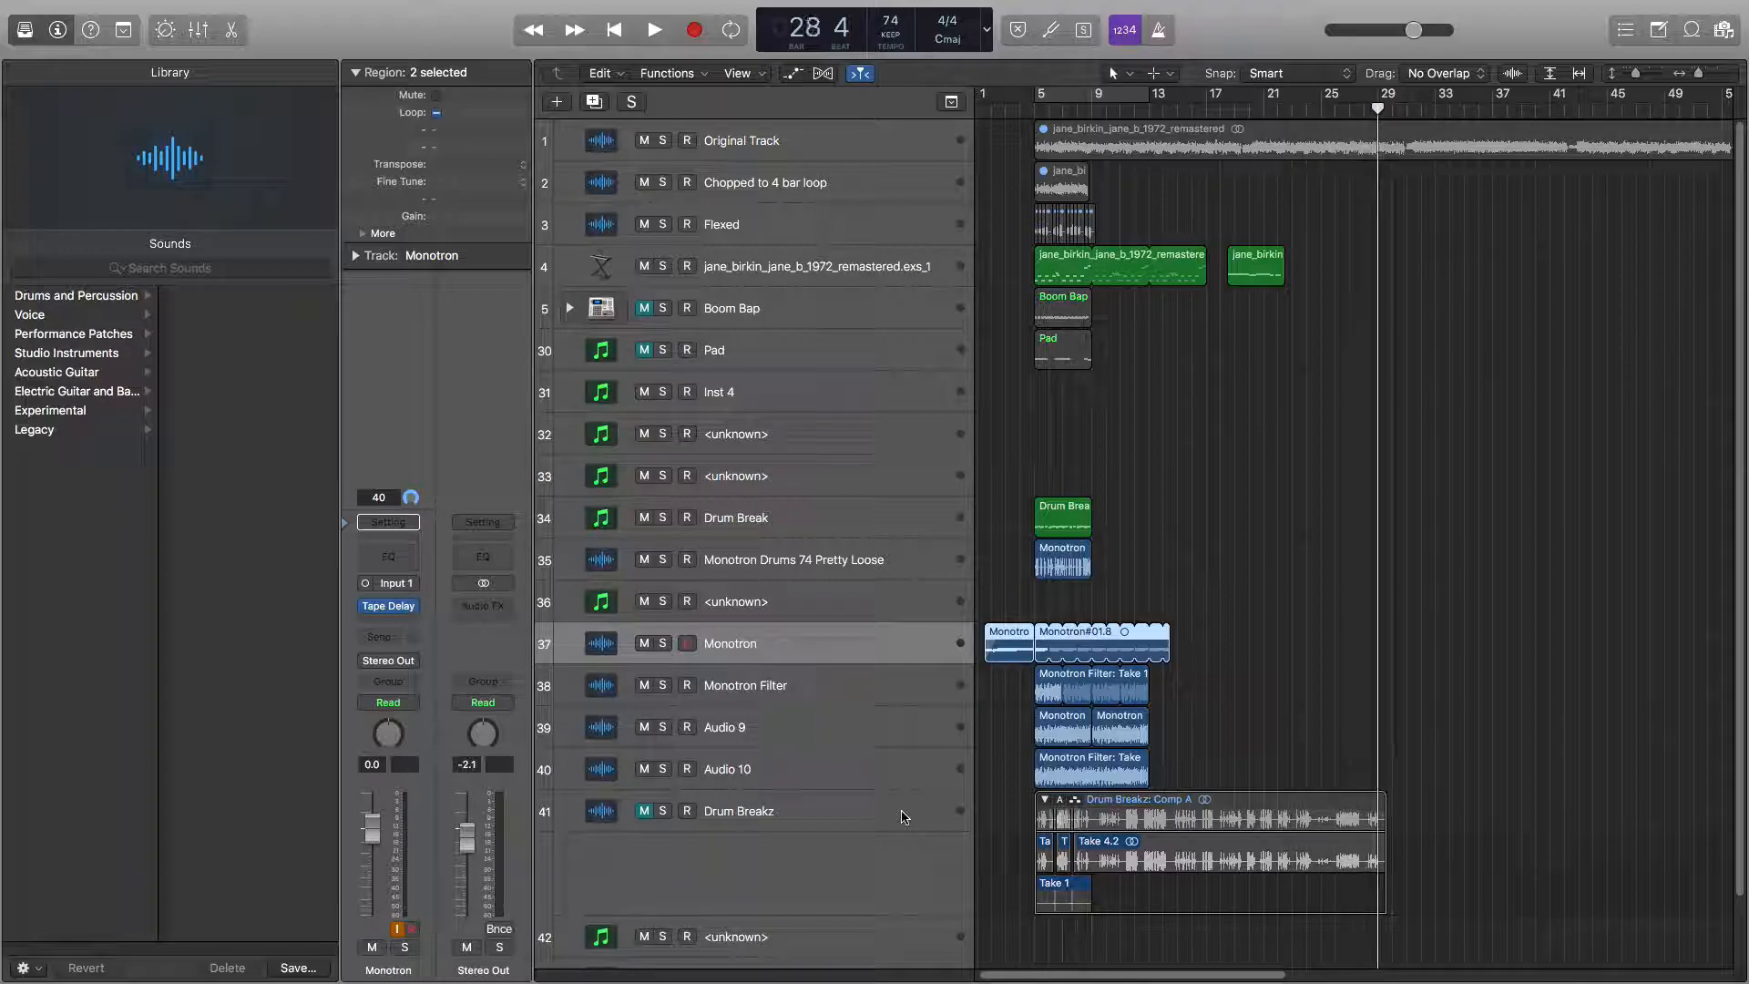
pyautogui.press('.')
pyautogui.press('.')
pyautogui.press('.')
pyautogui.press('.')
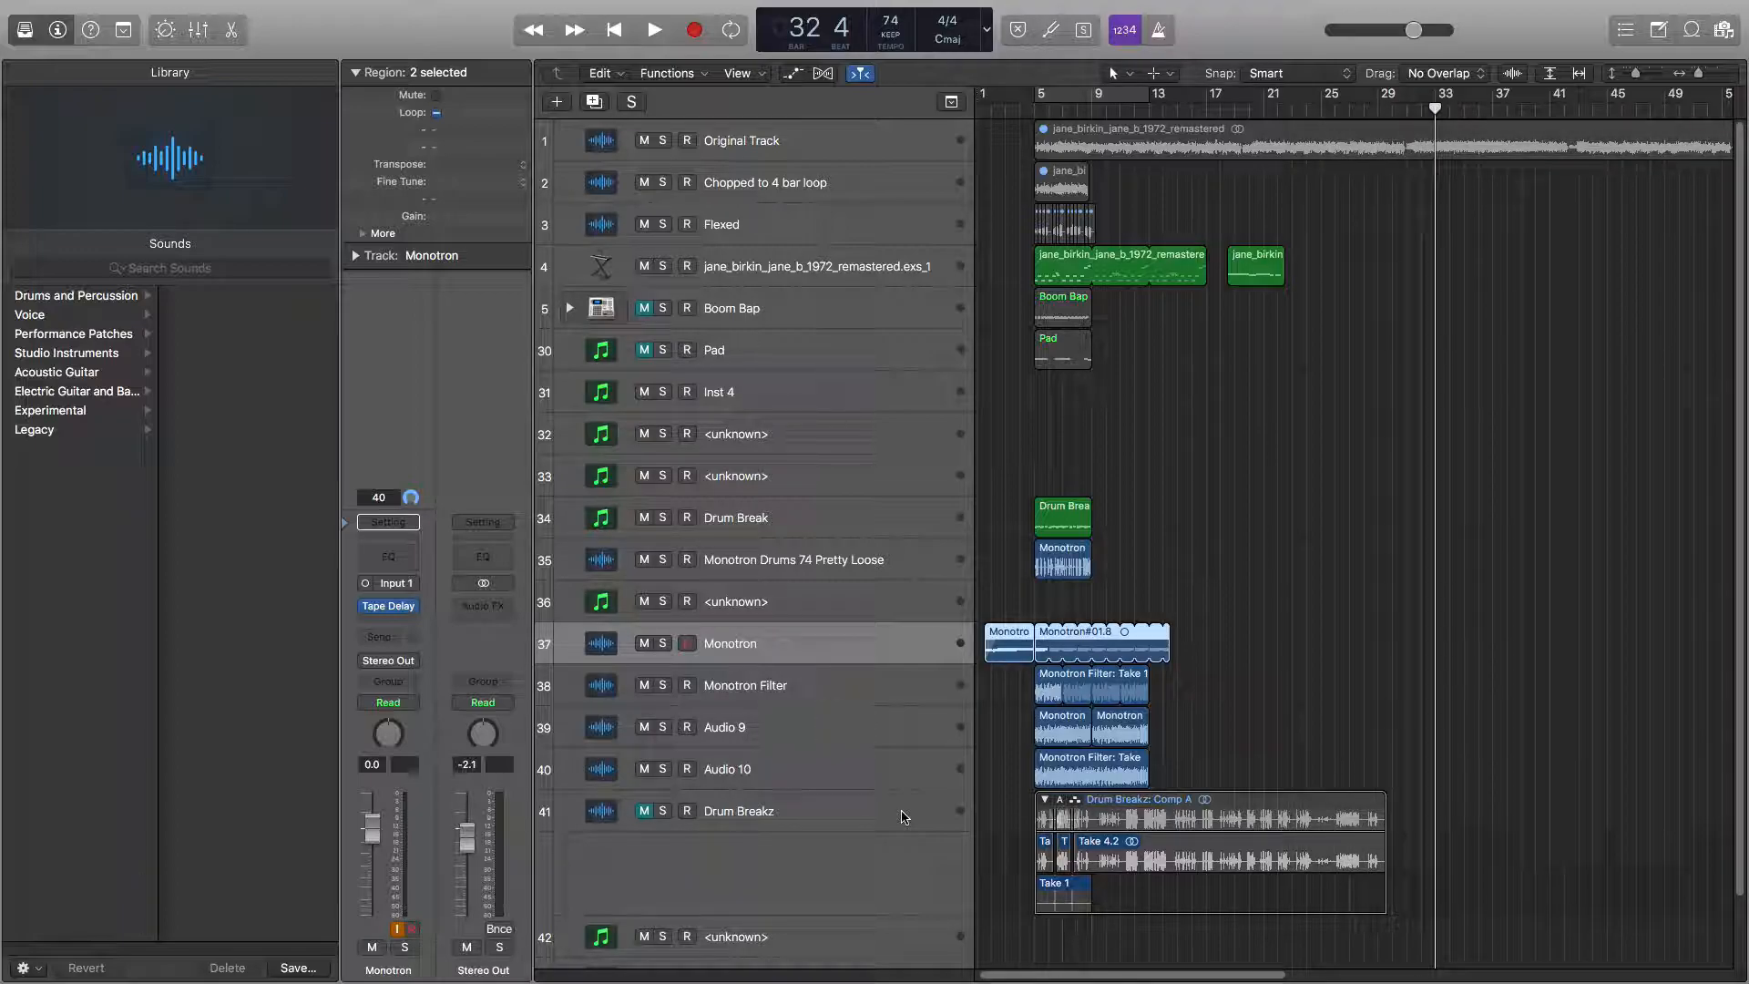
pyautogui.press('.')
pyautogui.press('.')
pyautogui.press('.')
pyautogui.press('.')
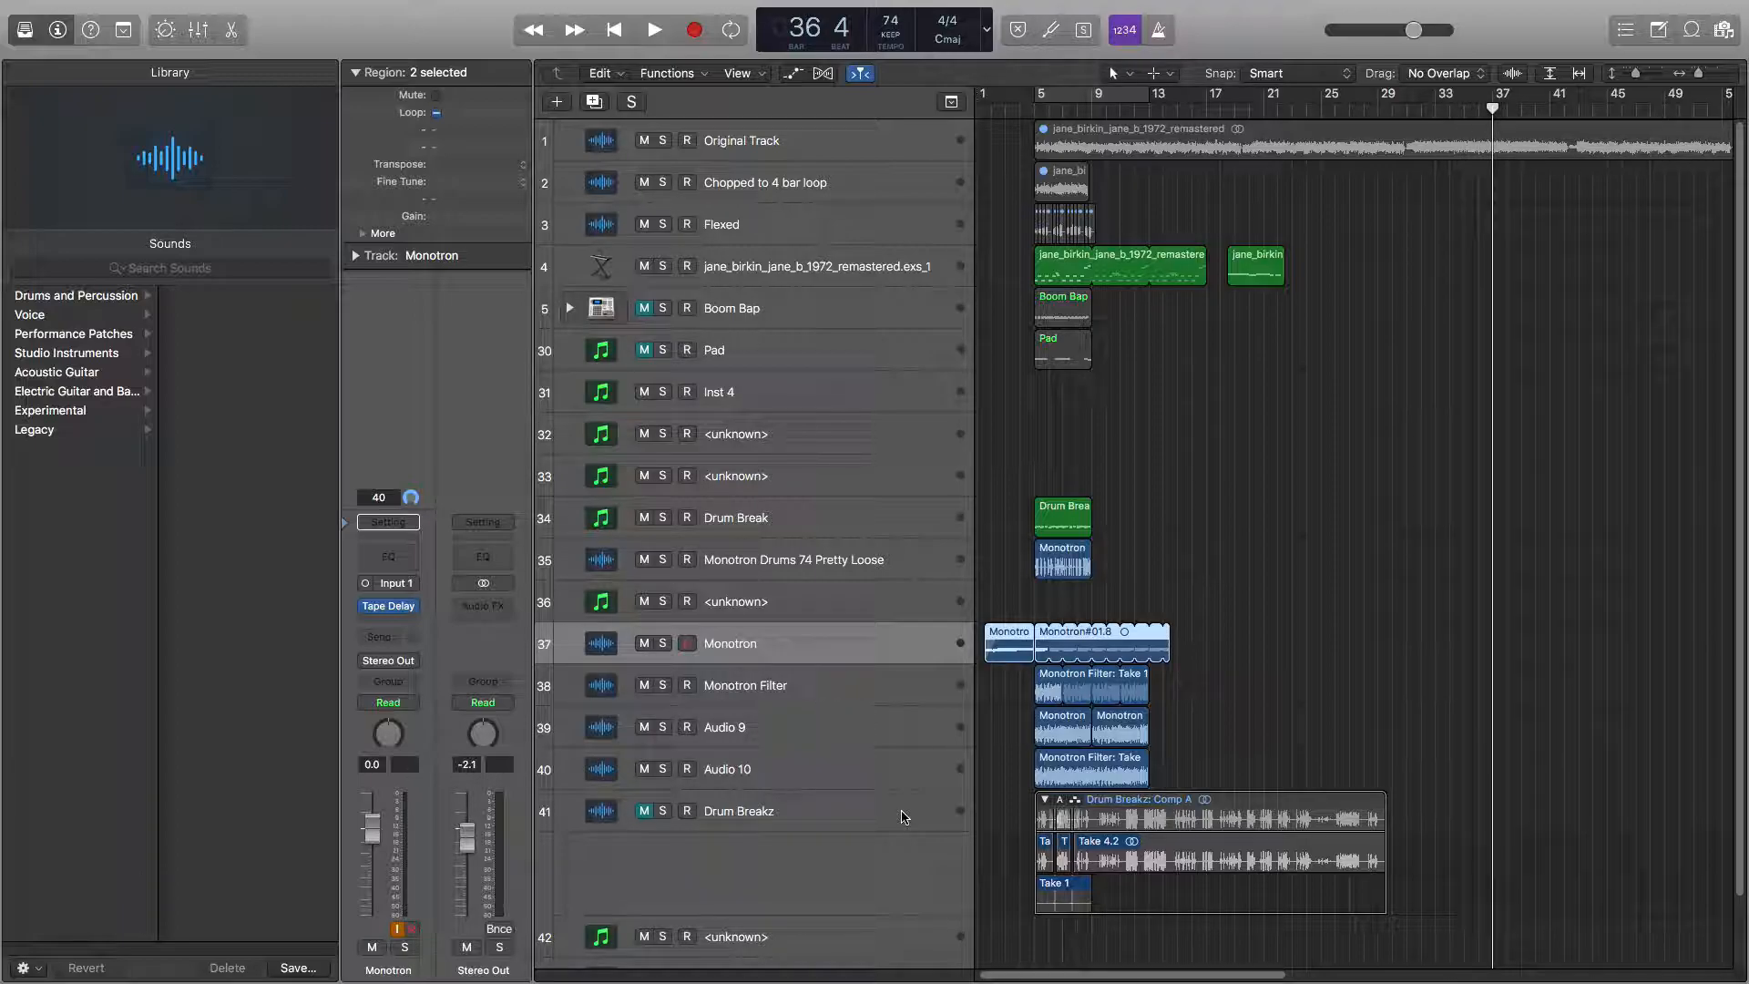
pyautogui.press('.')
pyautogui.press('.')
pyautogui.press('.')
pyautogui.press('.')
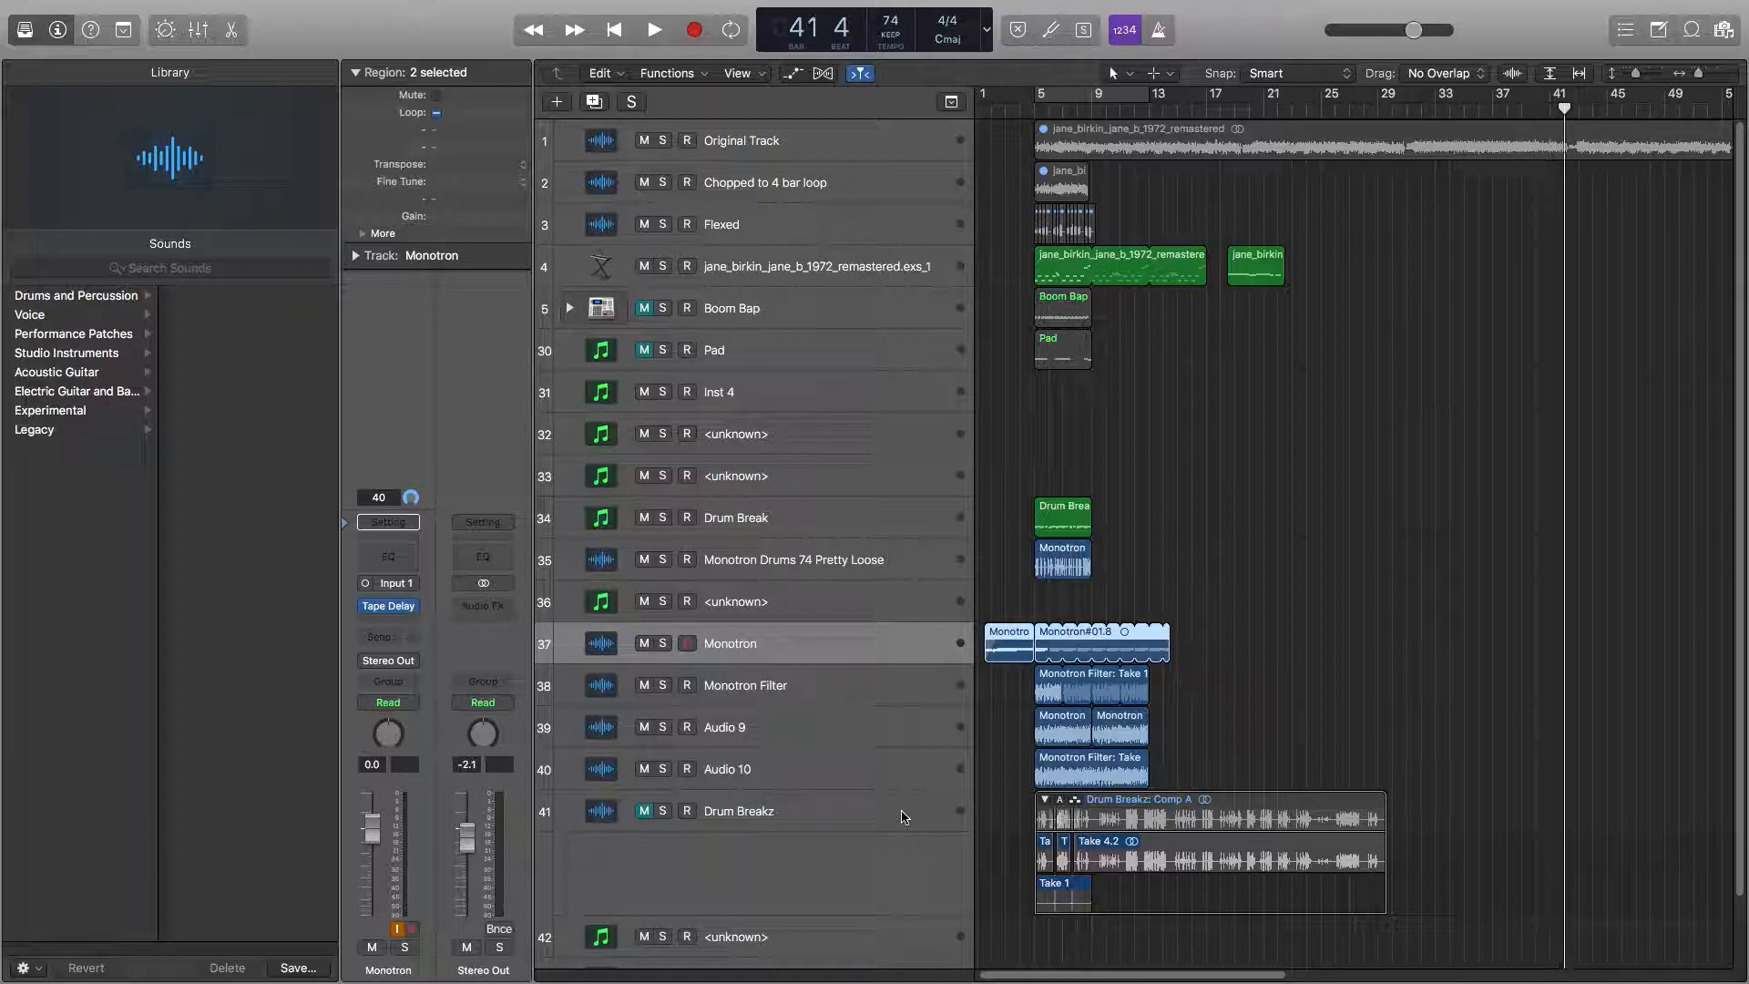
pyautogui.press('.')
pyautogui.press('.')
pyautogui.press('.')
pyautogui.press('.')
pyautogui.press('.')
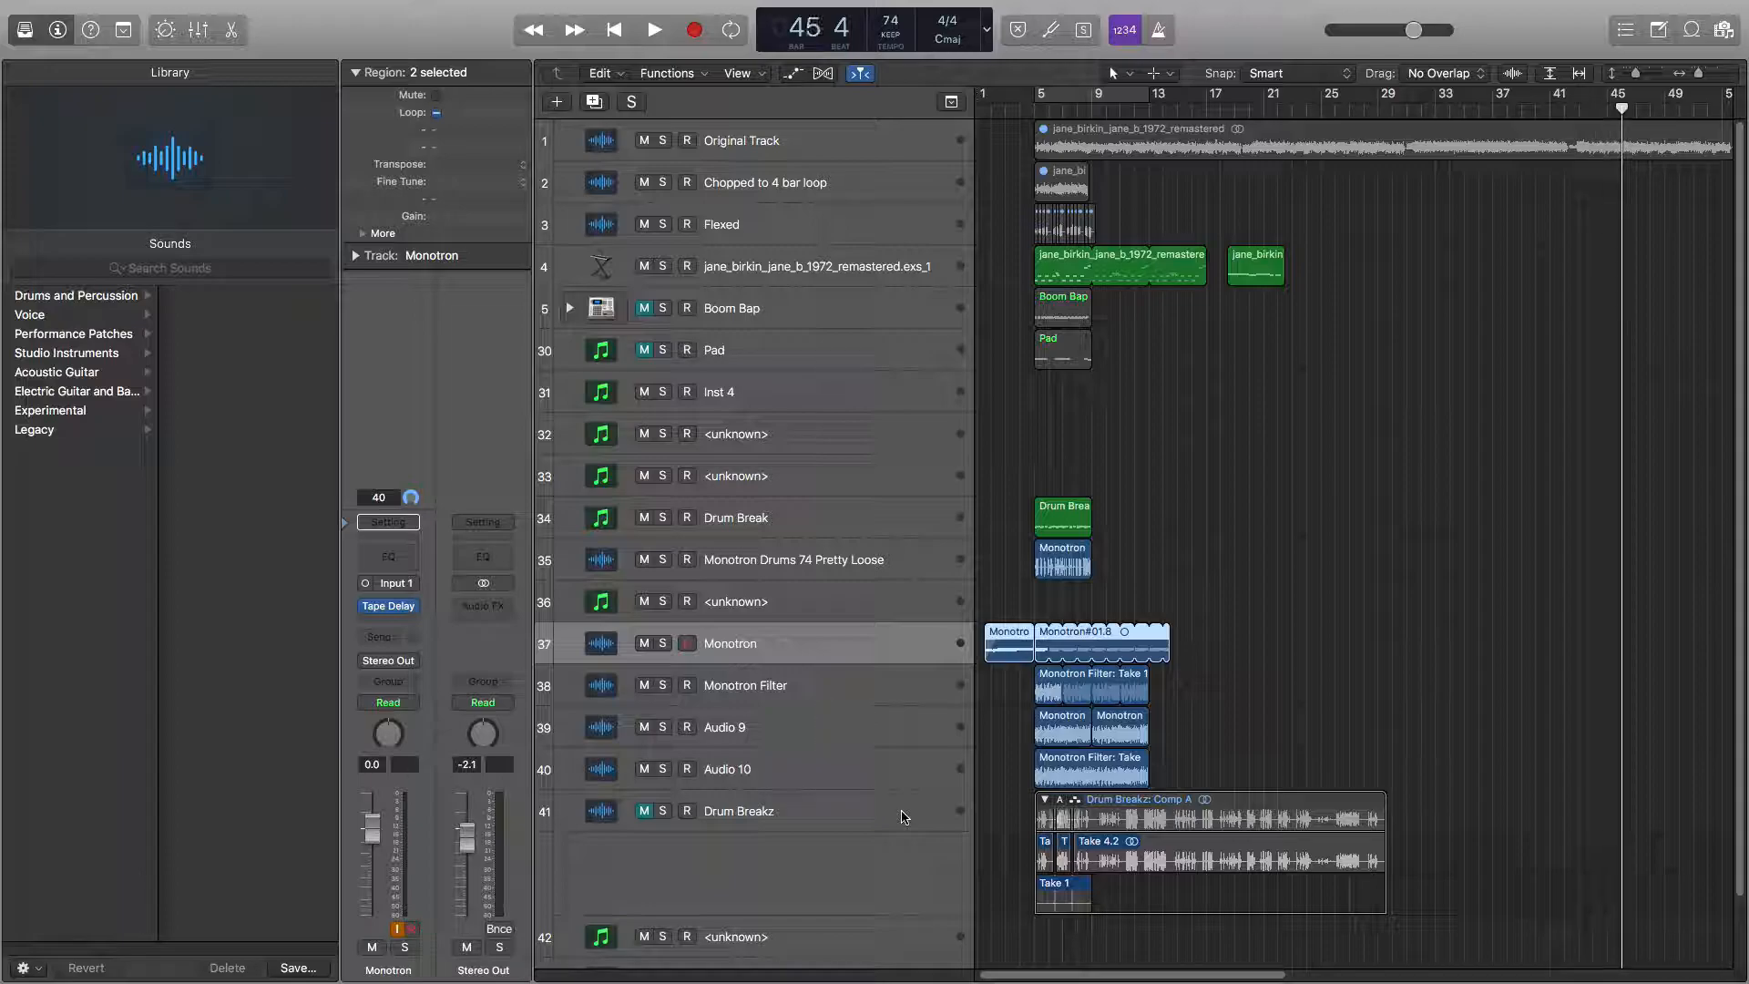
pyautogui.press('.')
pyautogui.press('.')
pyautogui.press('.')
pyautogui.press('.')
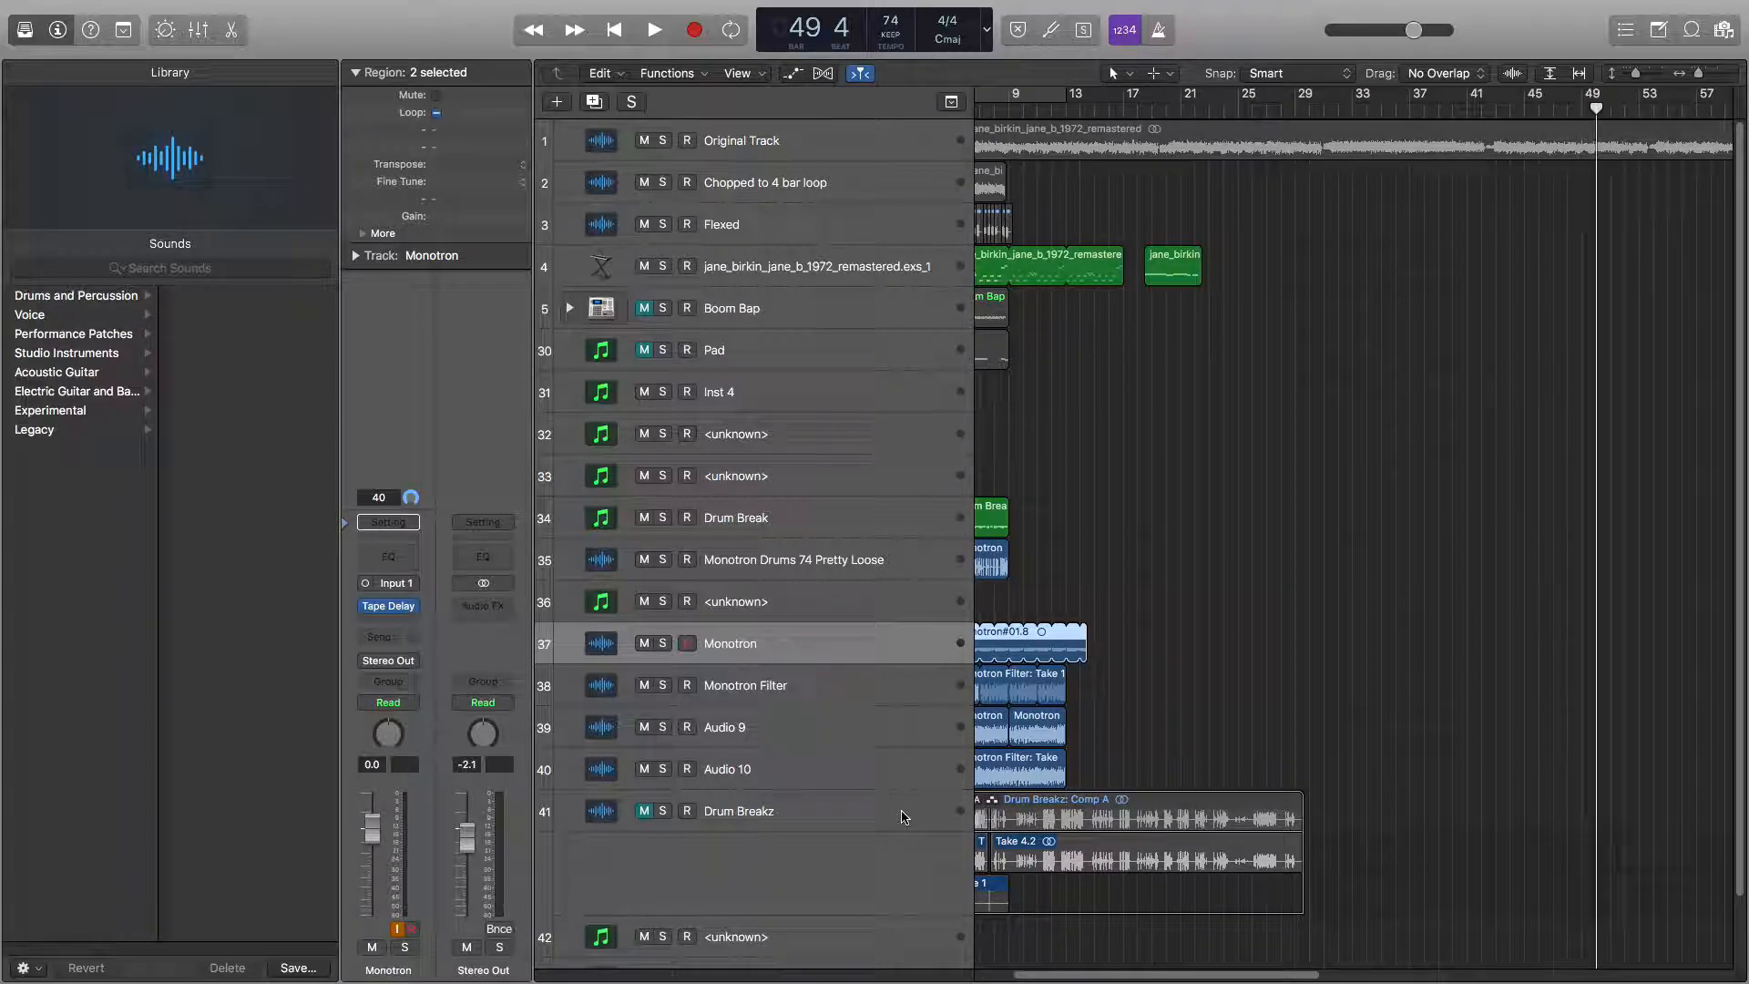
pyautogui.press('.')
pyautogui.press('.')
pyautogui.press('.')
pyautogui.press('.')
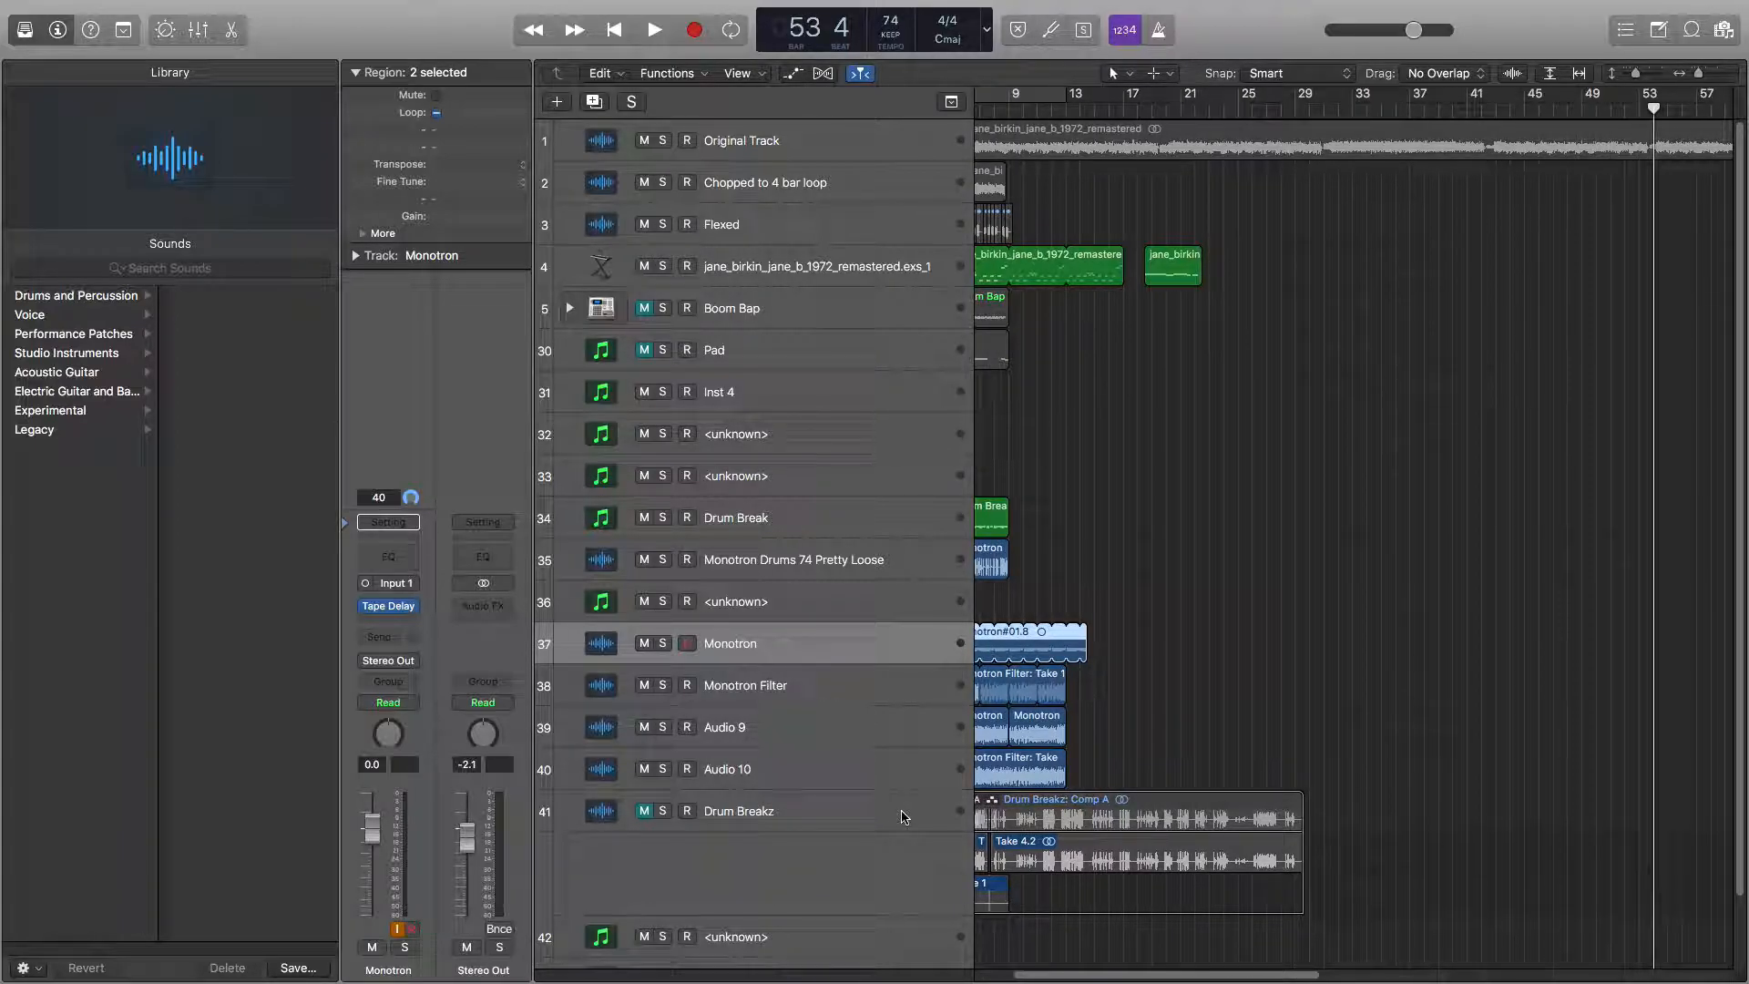
pyautogui.press('.')
pyautogui.press('.')
pyautogui.press('.')
pyautogui.press('.')
pyautogui.press('.')
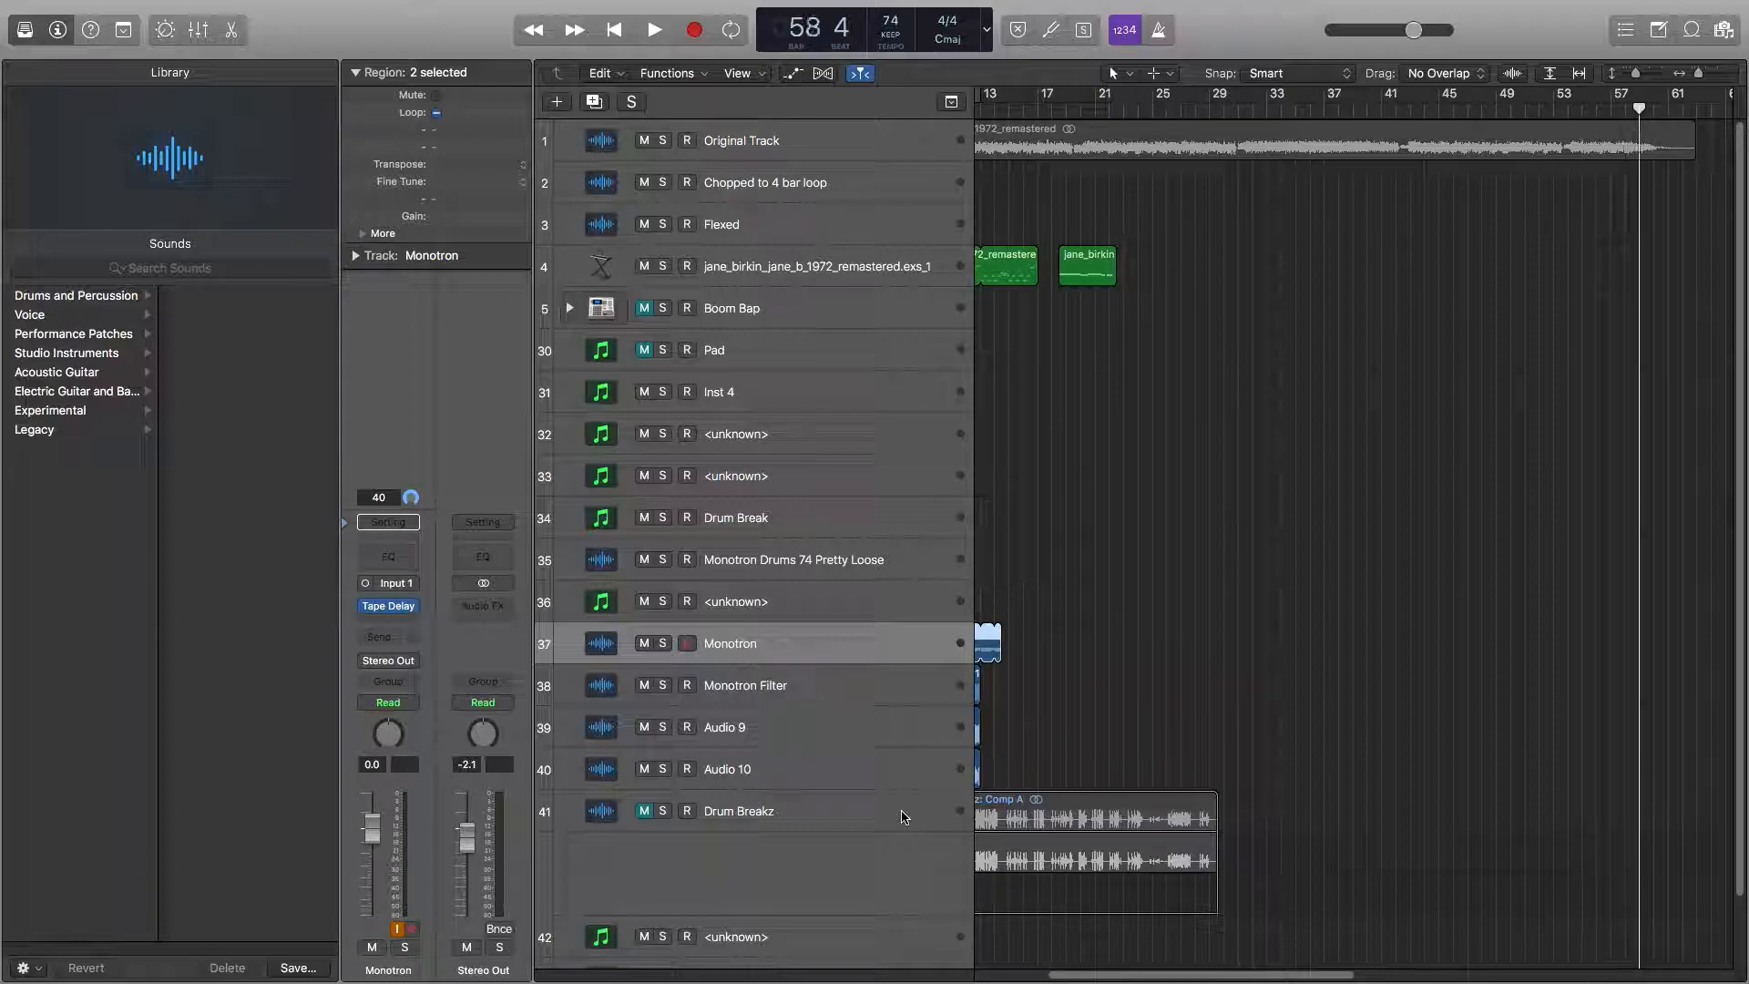
pyautogui.press('.')
pyautogui.press('.')
pyautogui.press('.')
pyautogui.press('.')
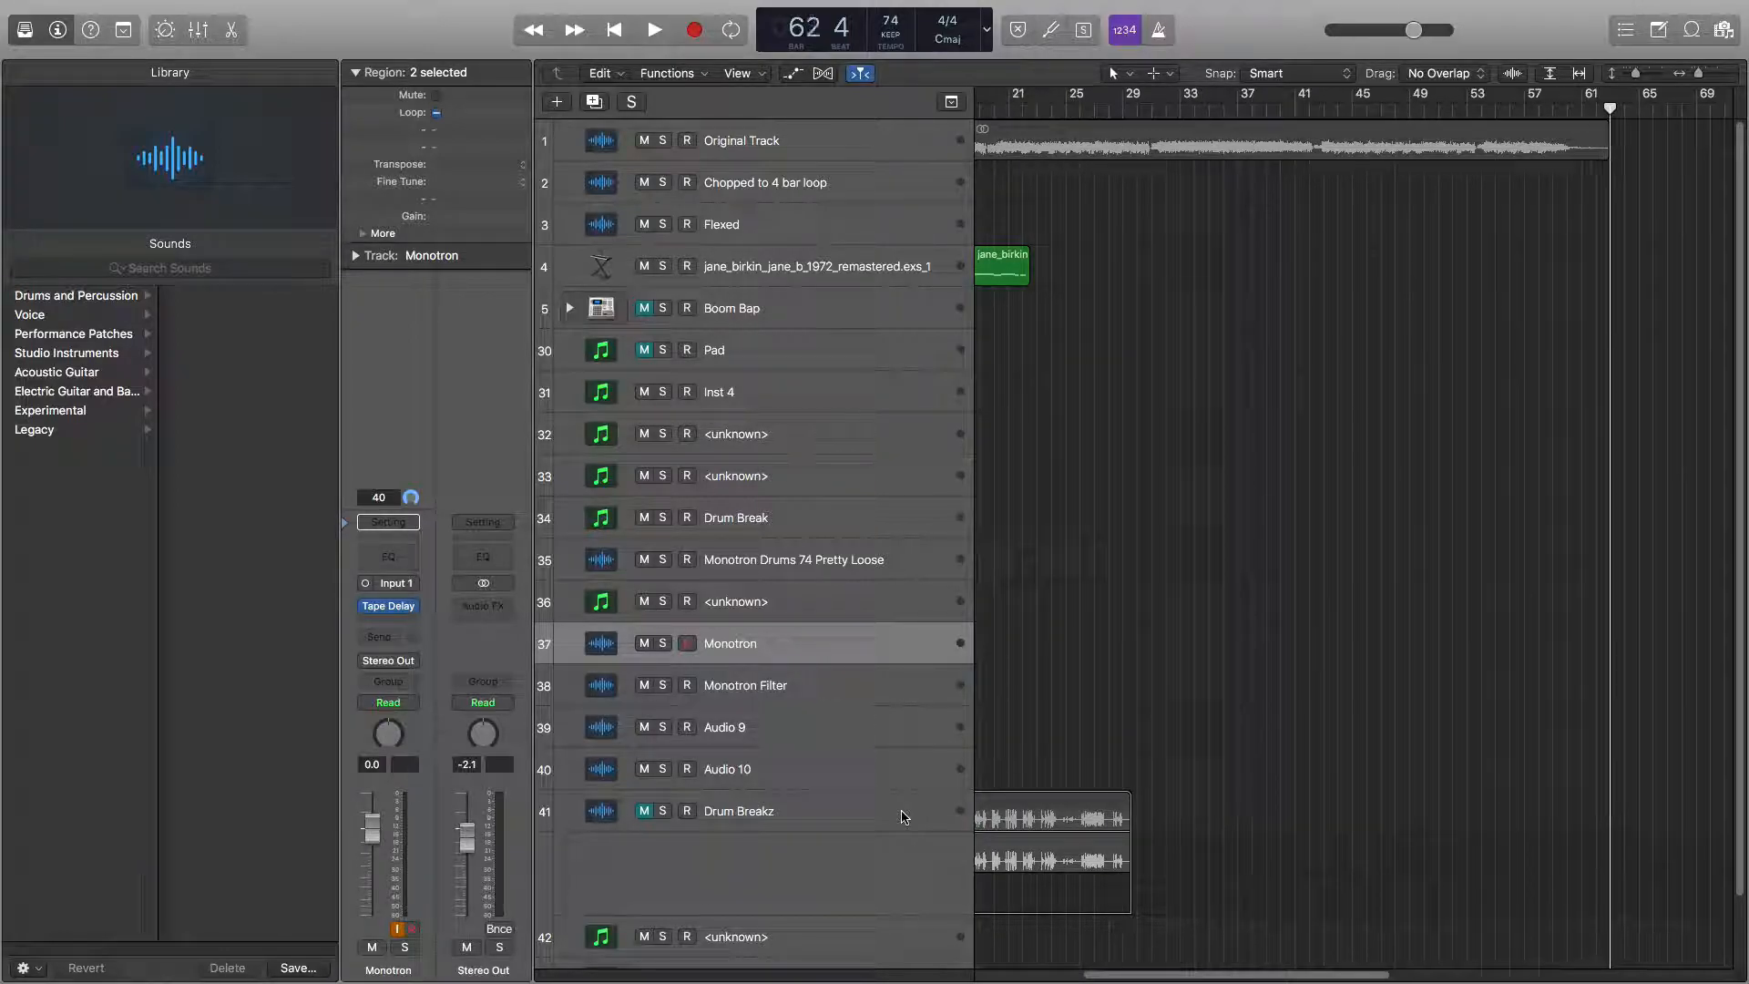
pyautogui.press('.')
pyautogui.press('.')
pyautogui.press('.')
pyautogui.press('.')
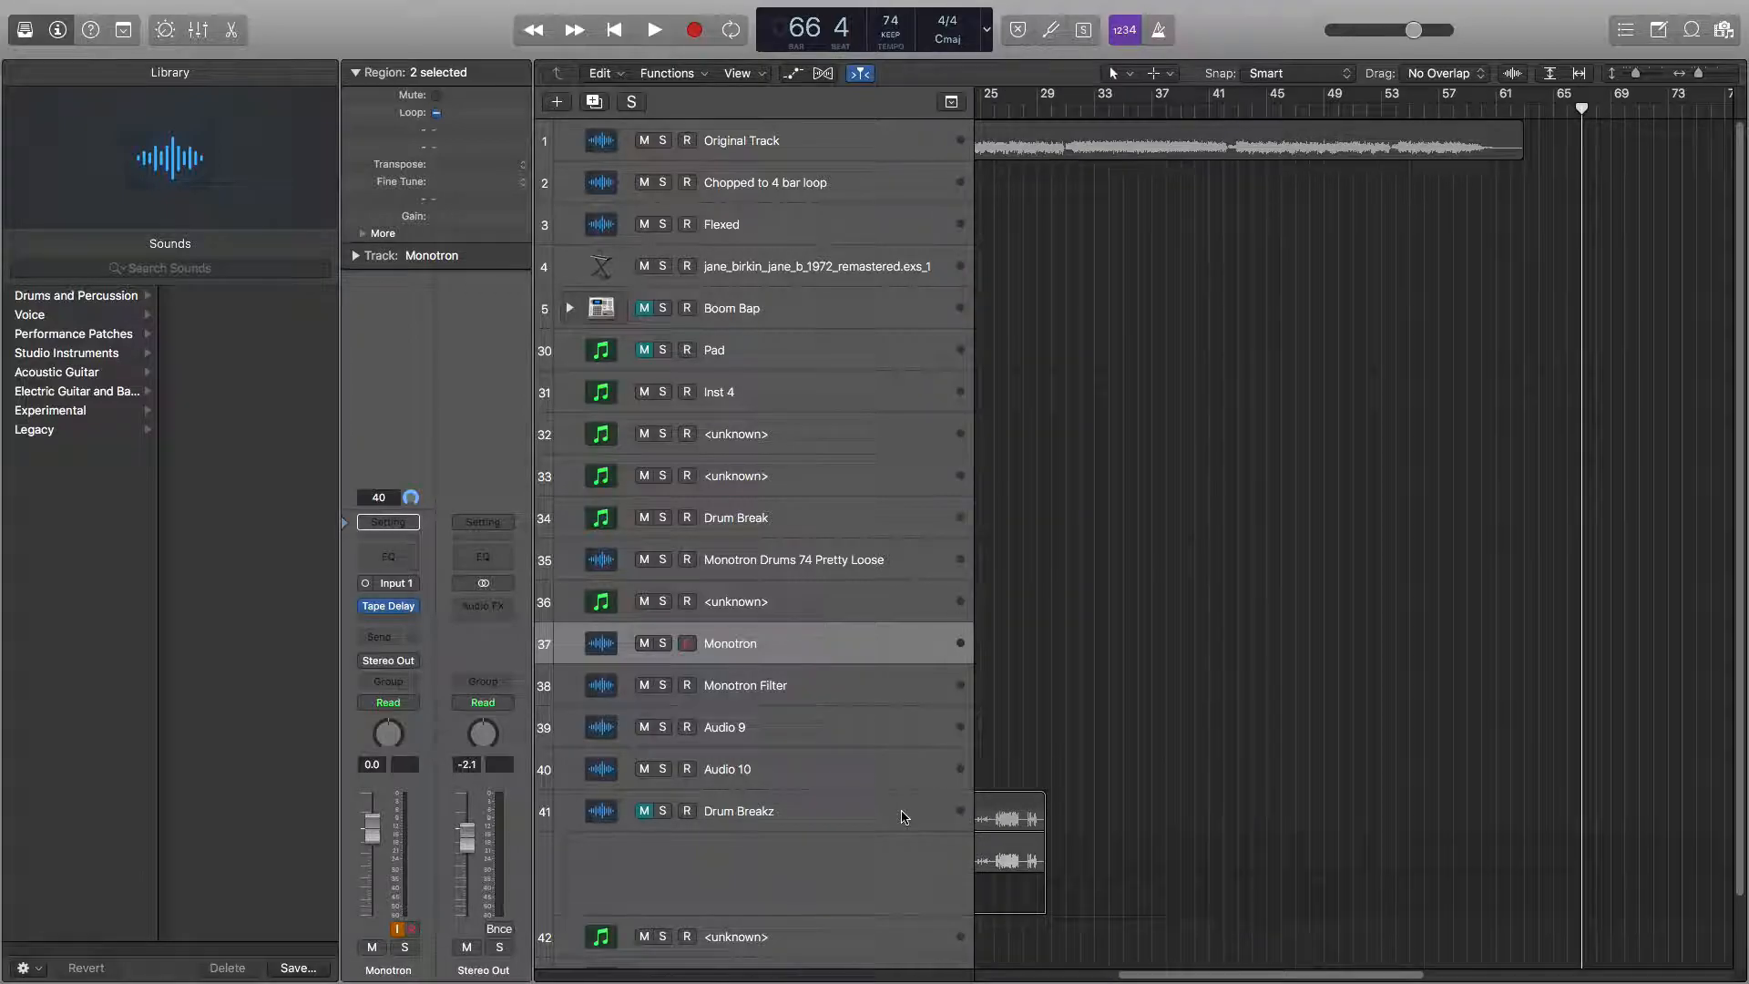
pyautogui.press('.')
pyautogui.press('.')
pyautogui.press('.')
pyautogui.press('.')
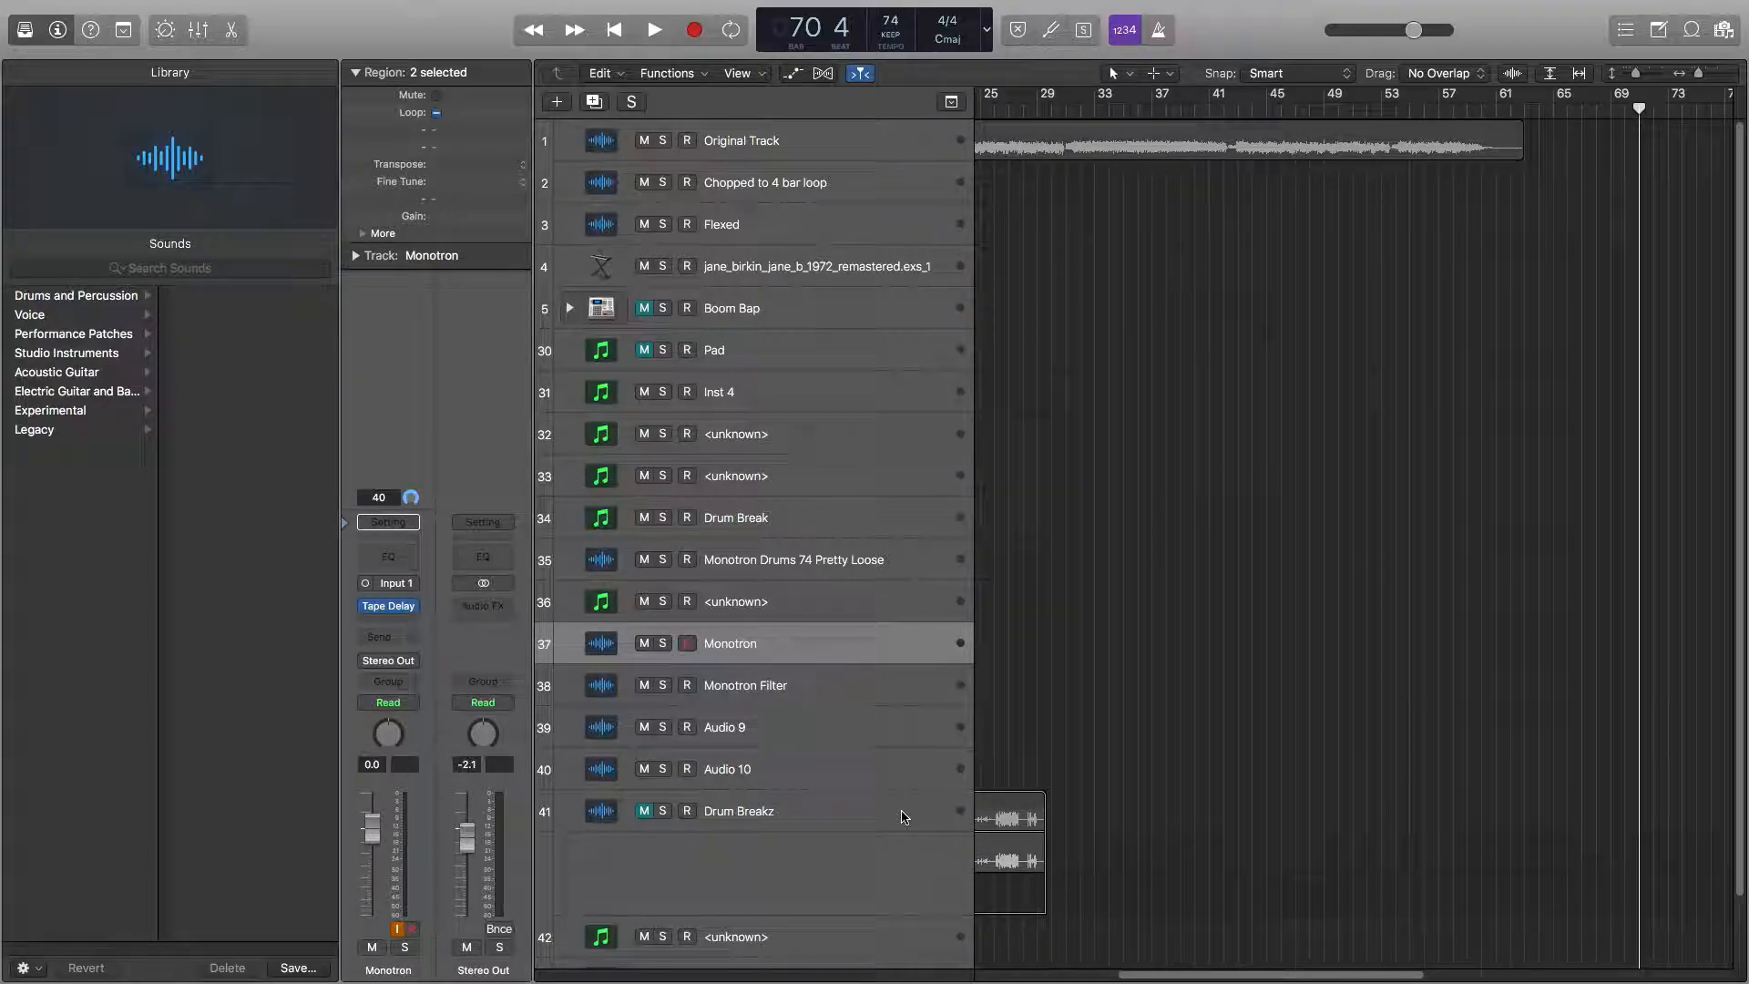
pyautogui.press('.')
pyautogui.press('.')
pyautogui.press('.')
pyautogui.press('.')
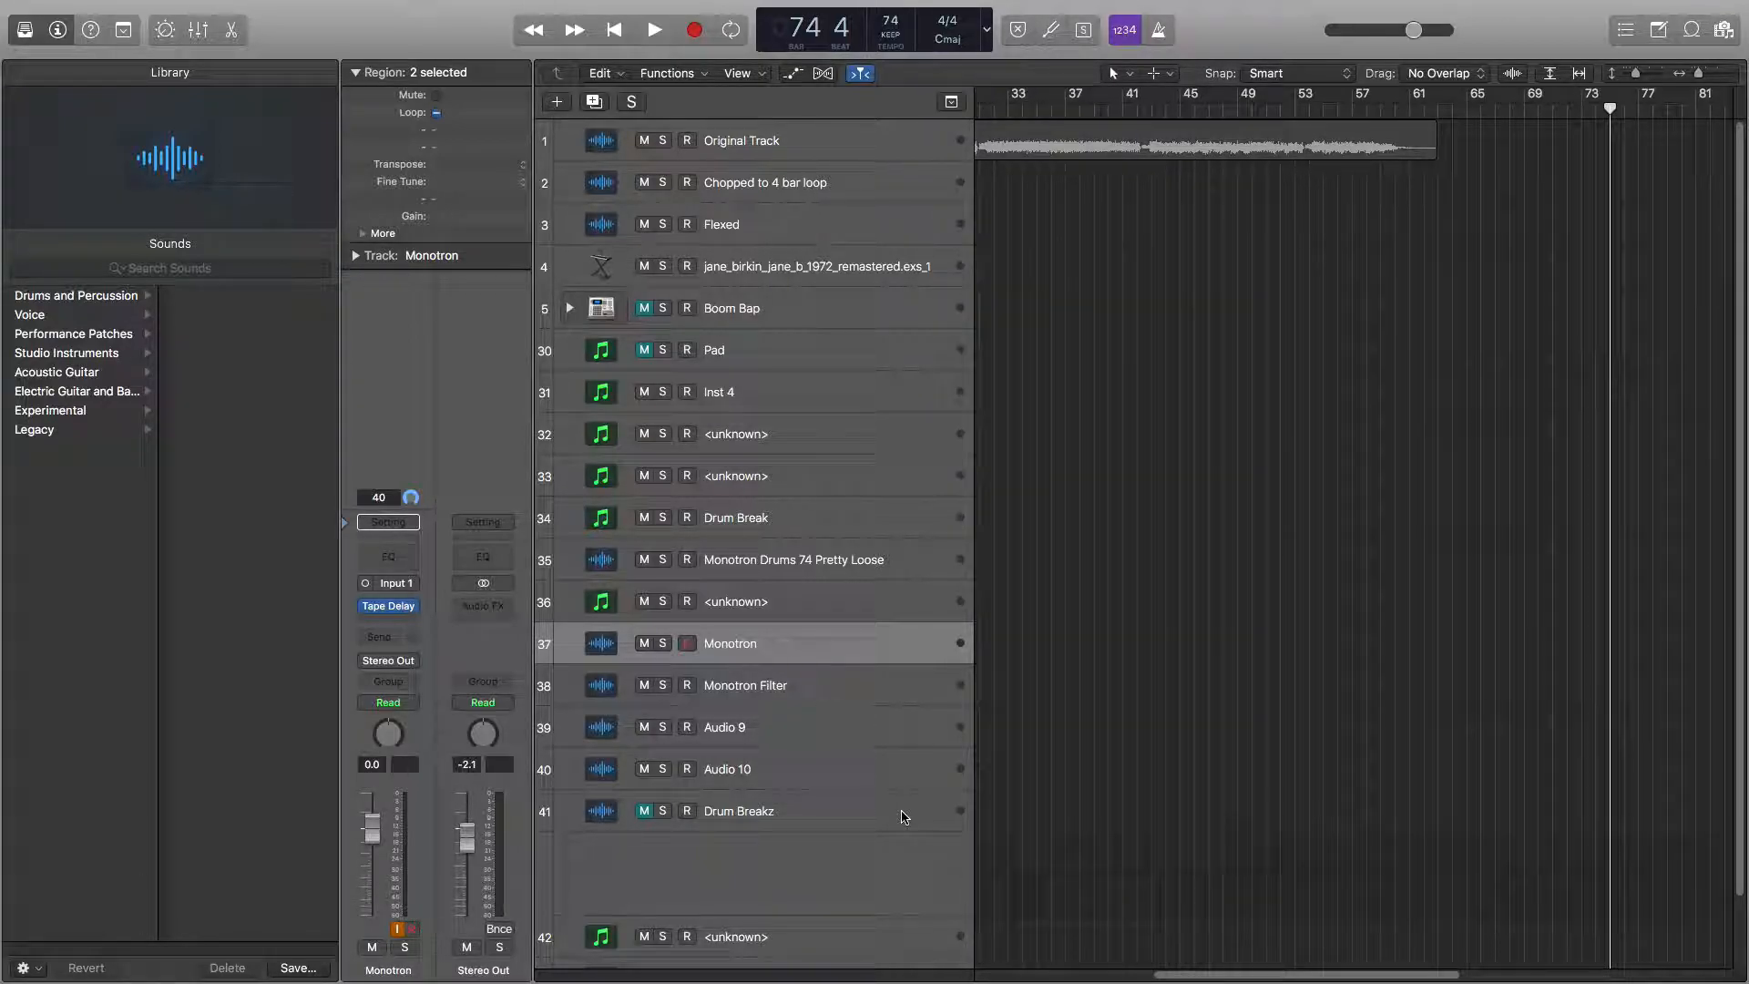
pyautogui.press('.')
pyautogui.press('.')
pyautogui.press('.')
pyautogui.press('.')
pyautogui.press('.')
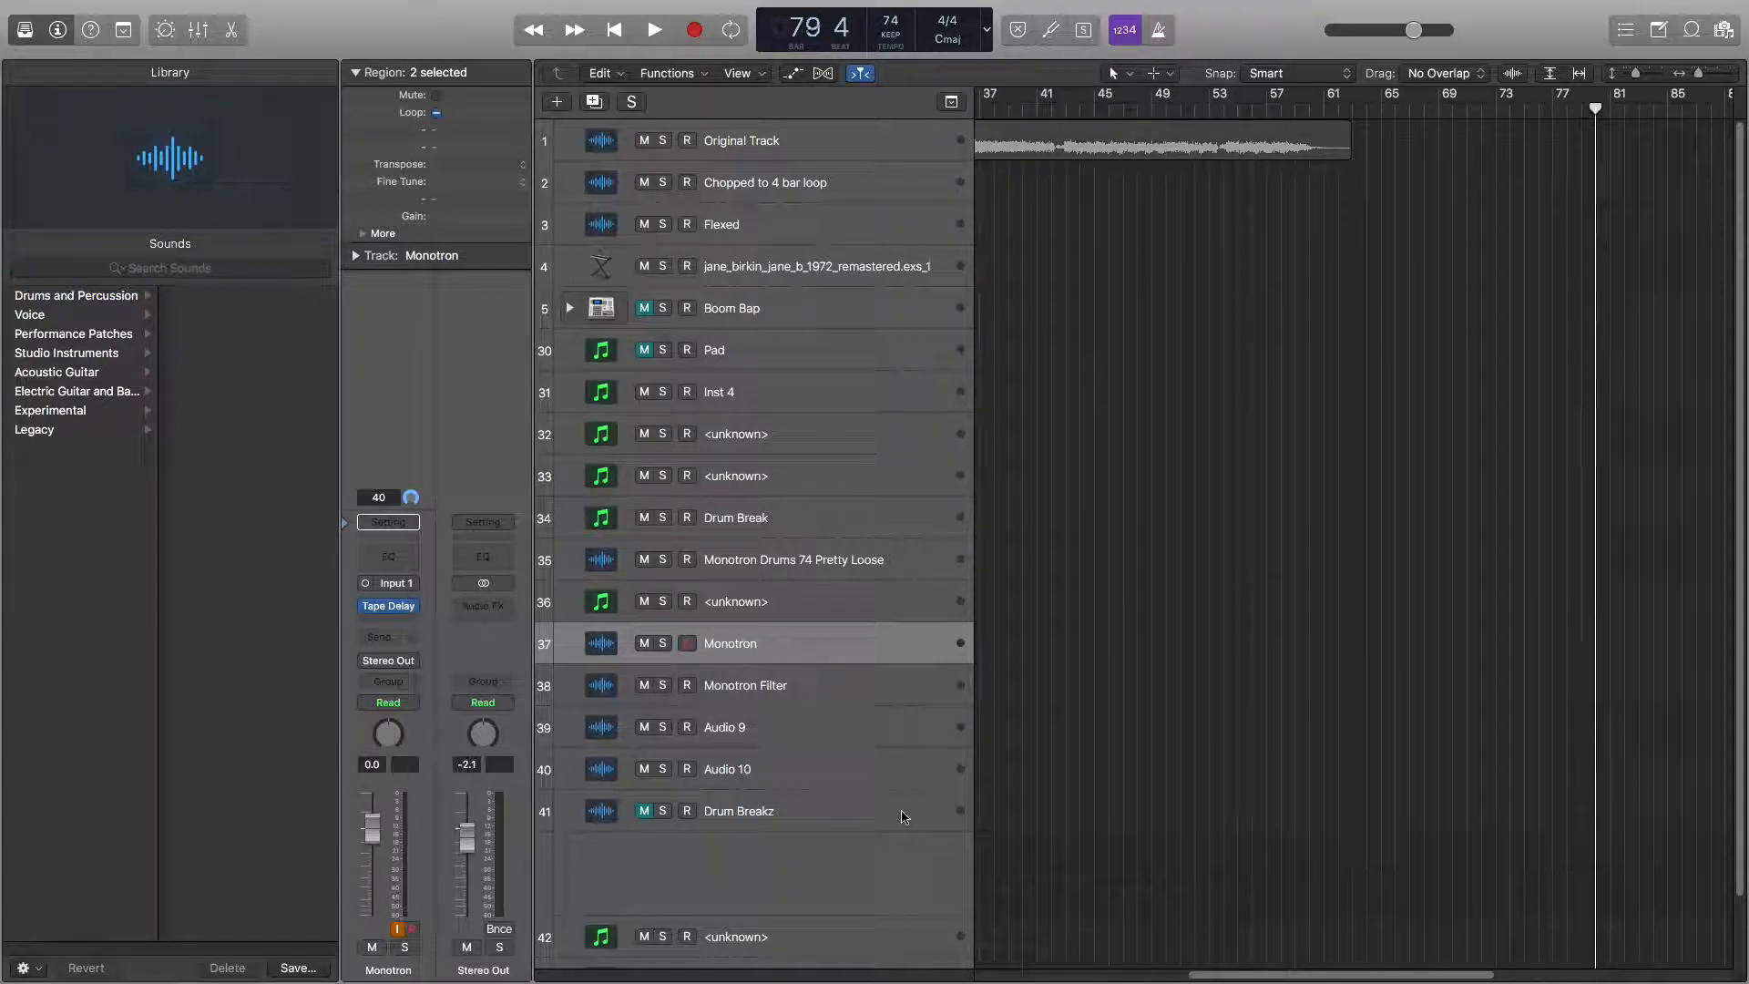
pyautogui.press('.')
pyautogui.press('.')
pyautogui.press('.')
pyautogui.press('.')
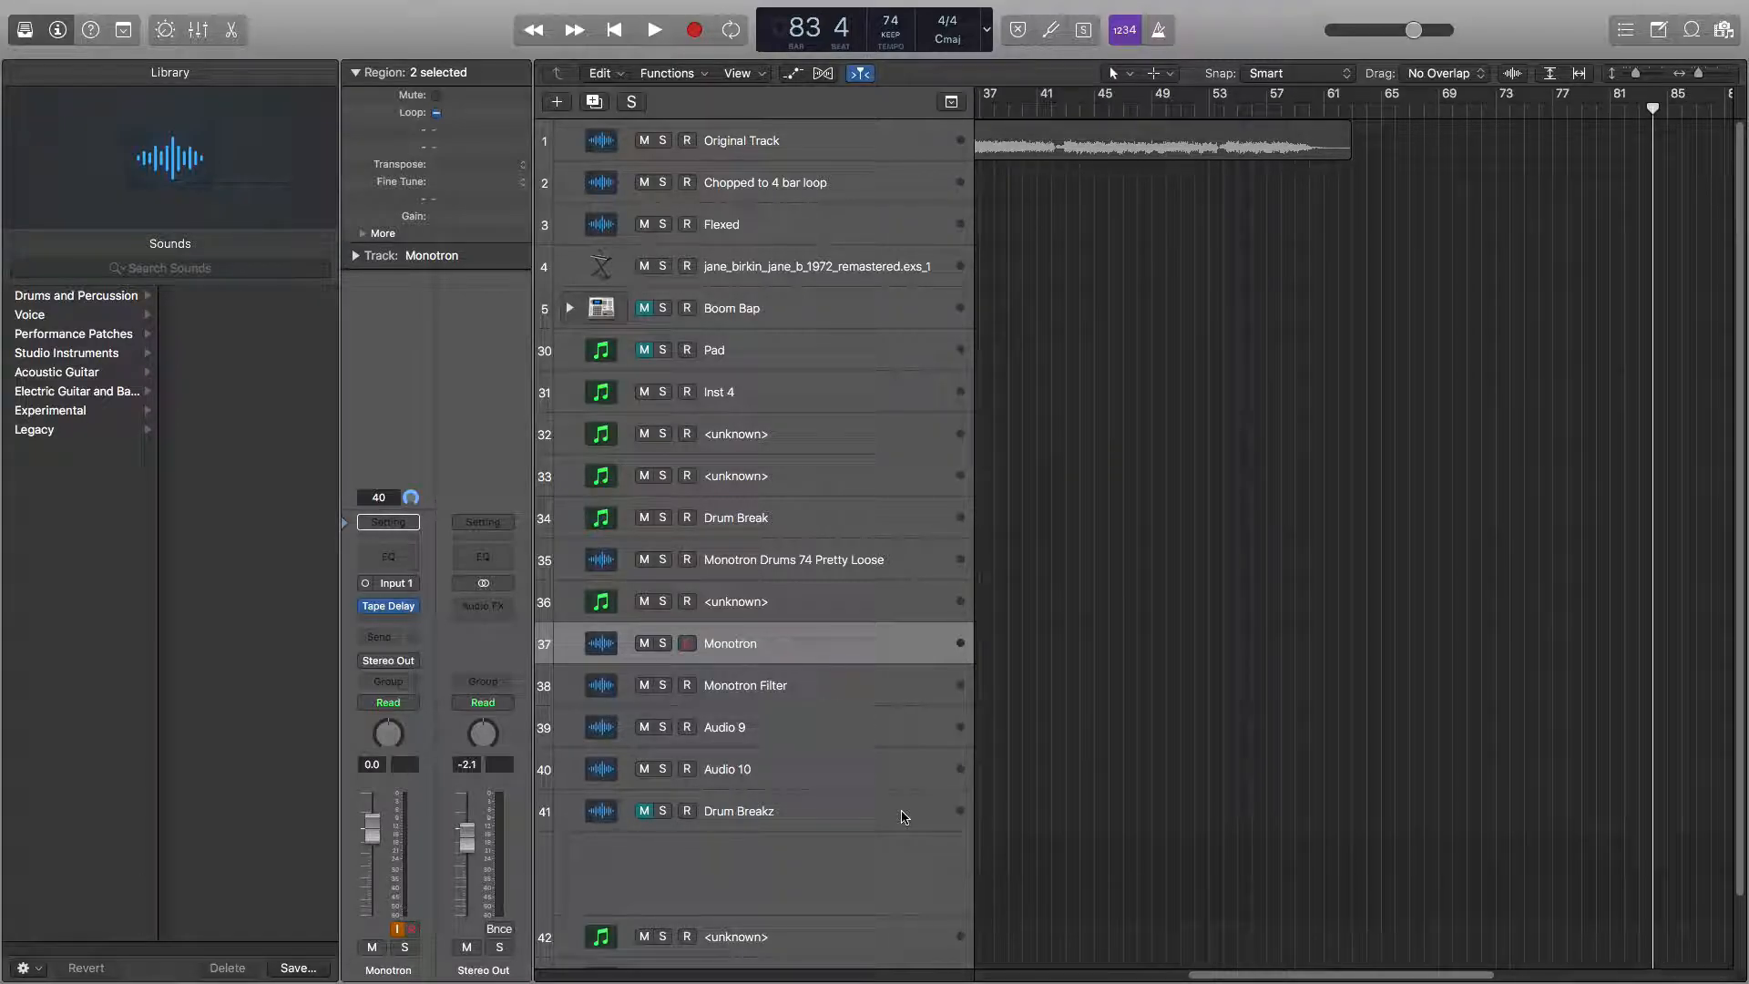
pyautogui.press('.')
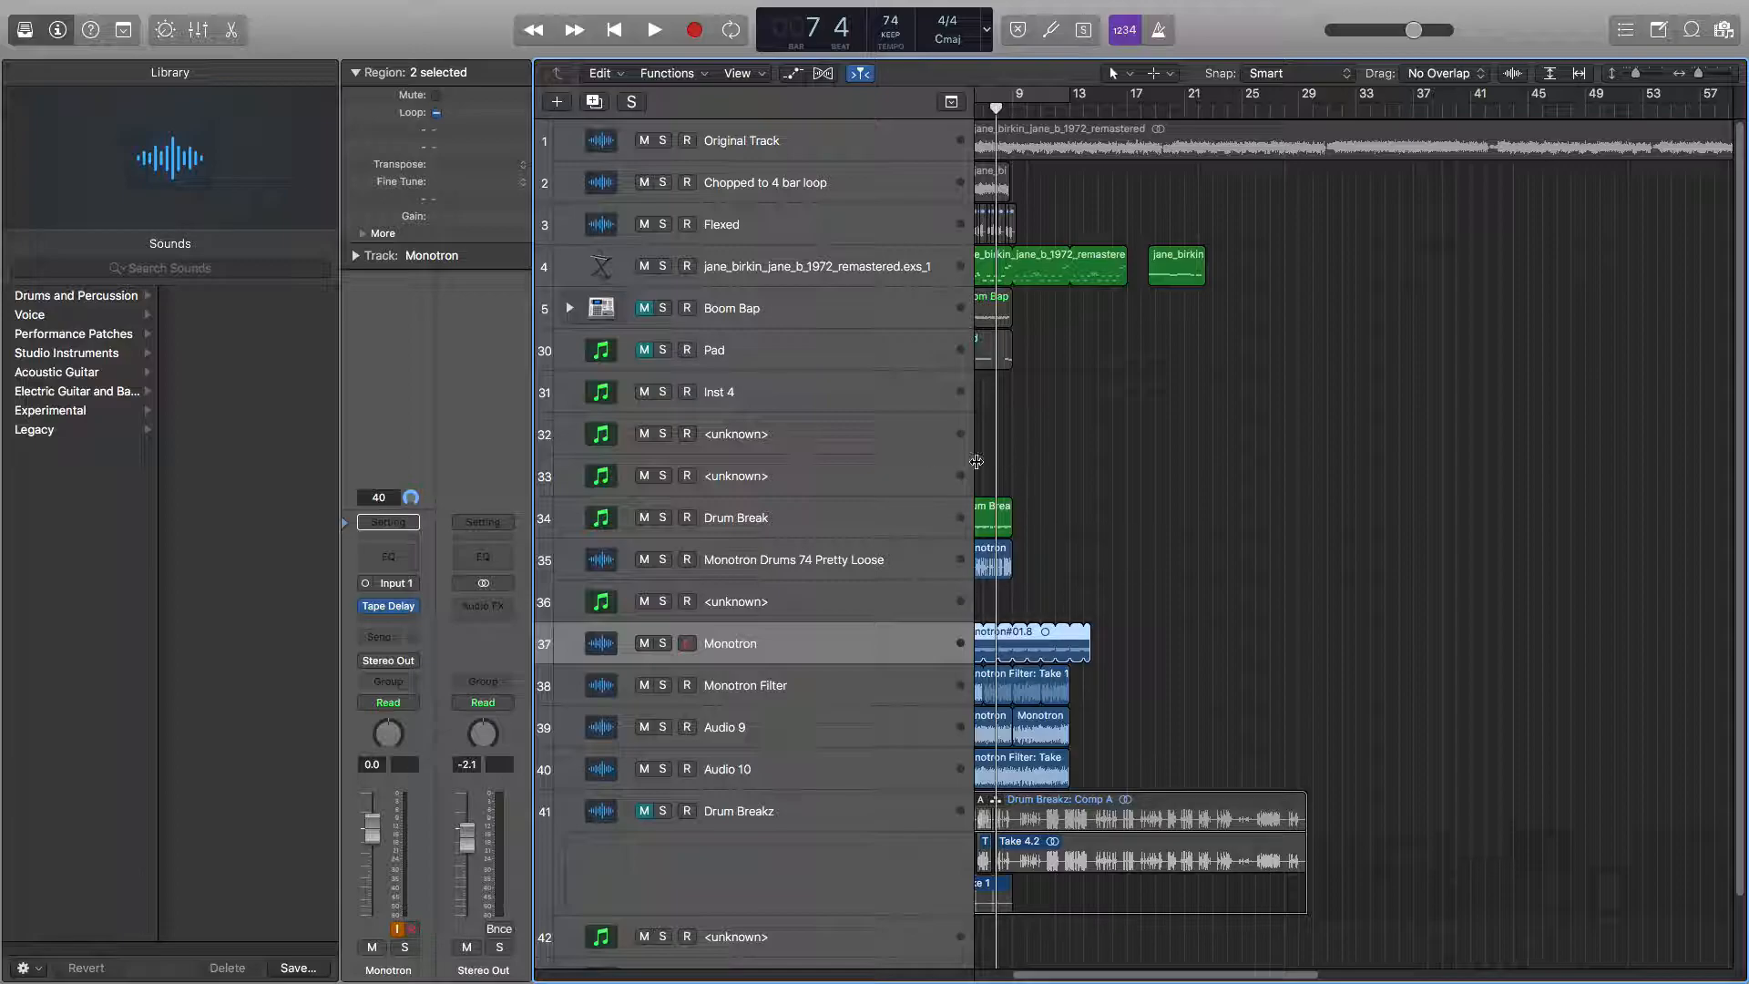
# Switch to Finder, open a new window on the Sample Pack folder inside Local Data, and widen it.
pyautogui.press('super+Tab')
pyautogui.press('super+Tab')
pyautogui.press('super+Tab')
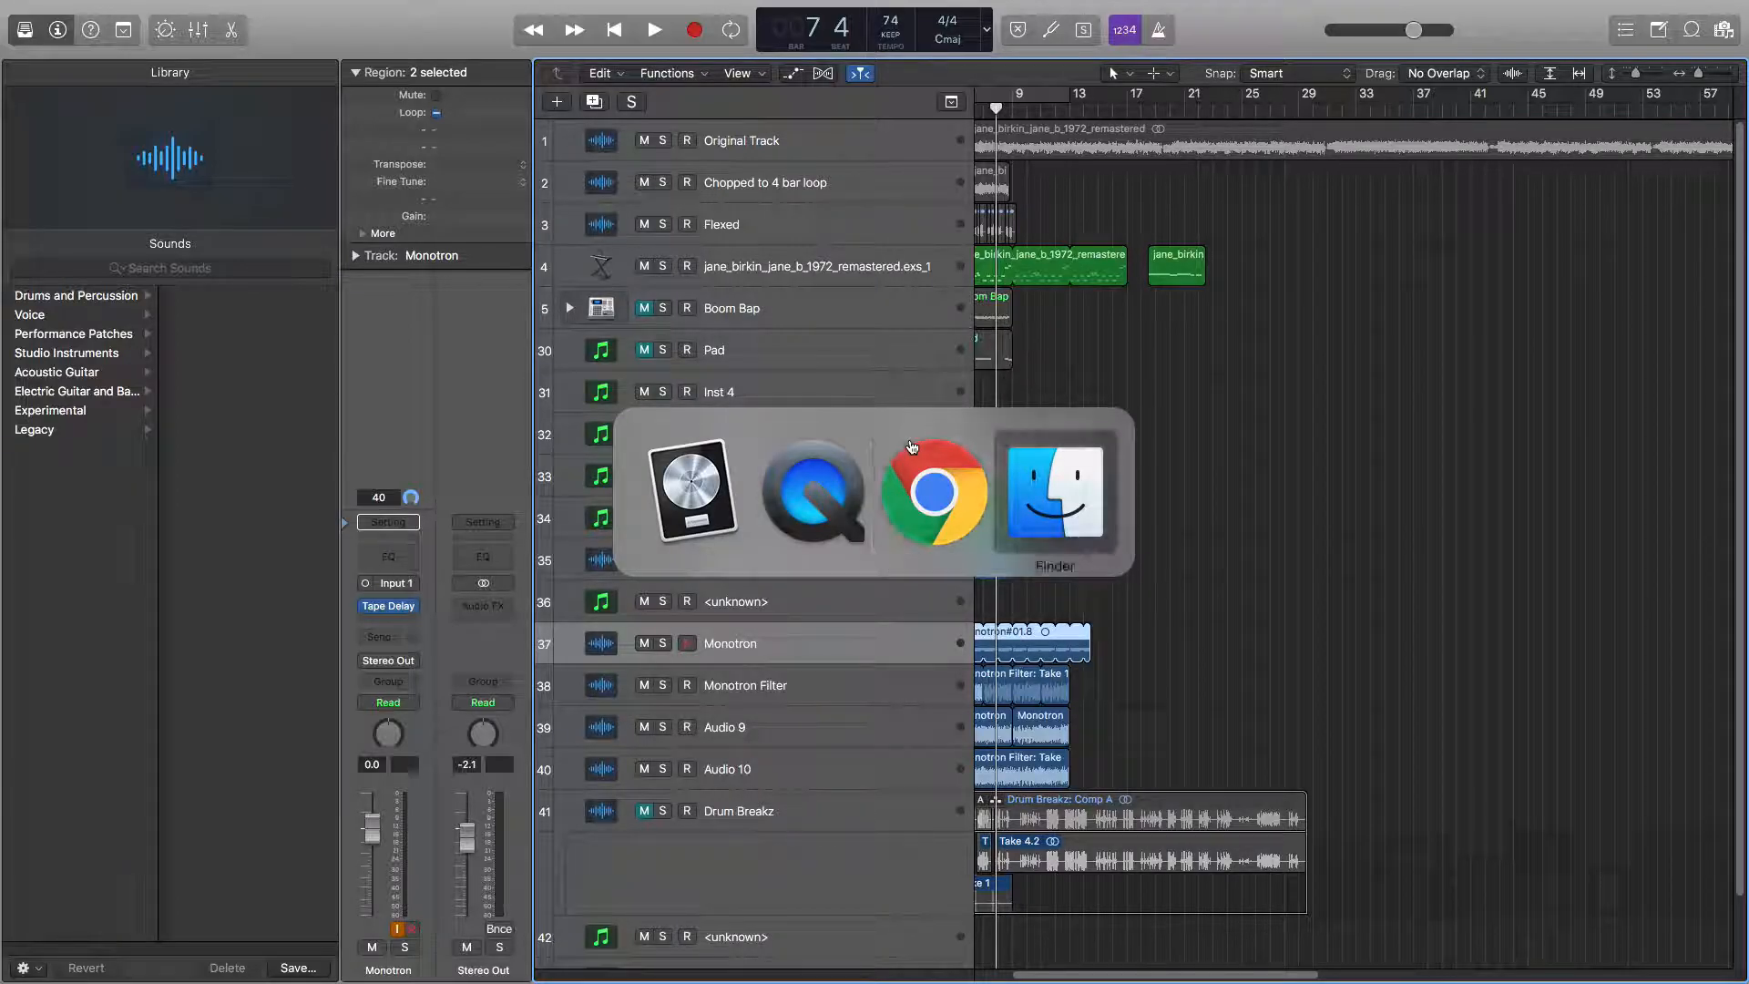
pyautogui.press('super+n')
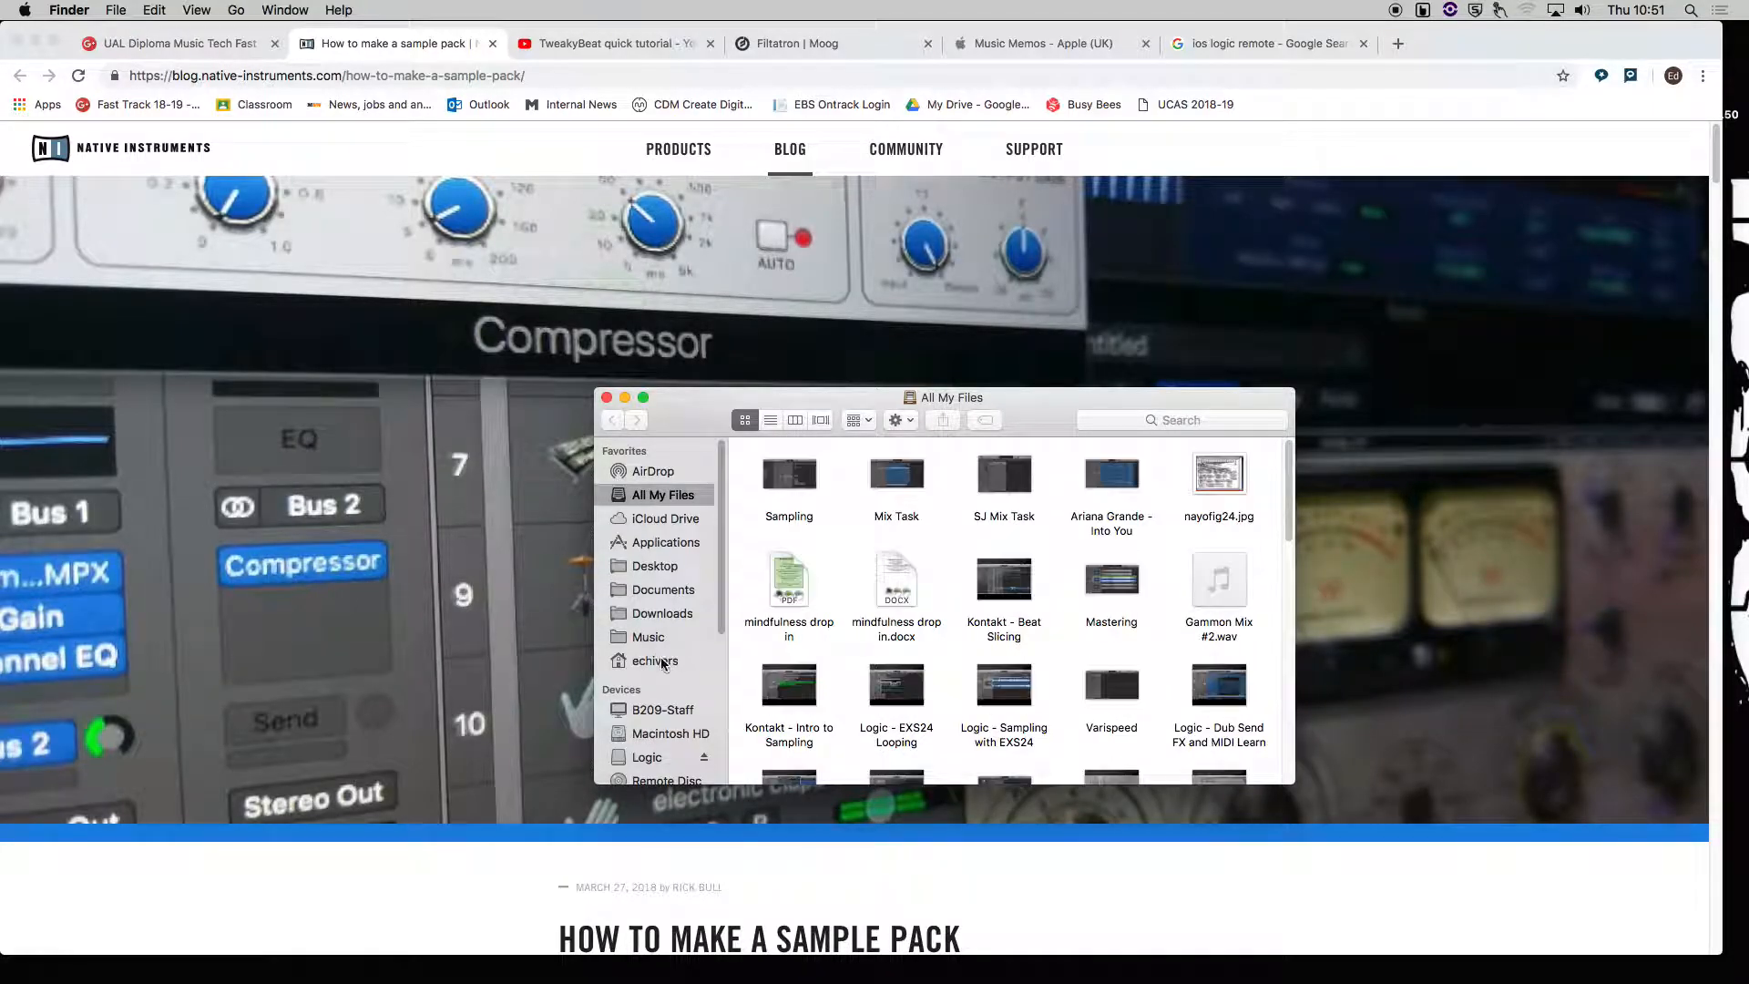
pyautogui.click(665, 661)
pyautogui.click(802, 530)
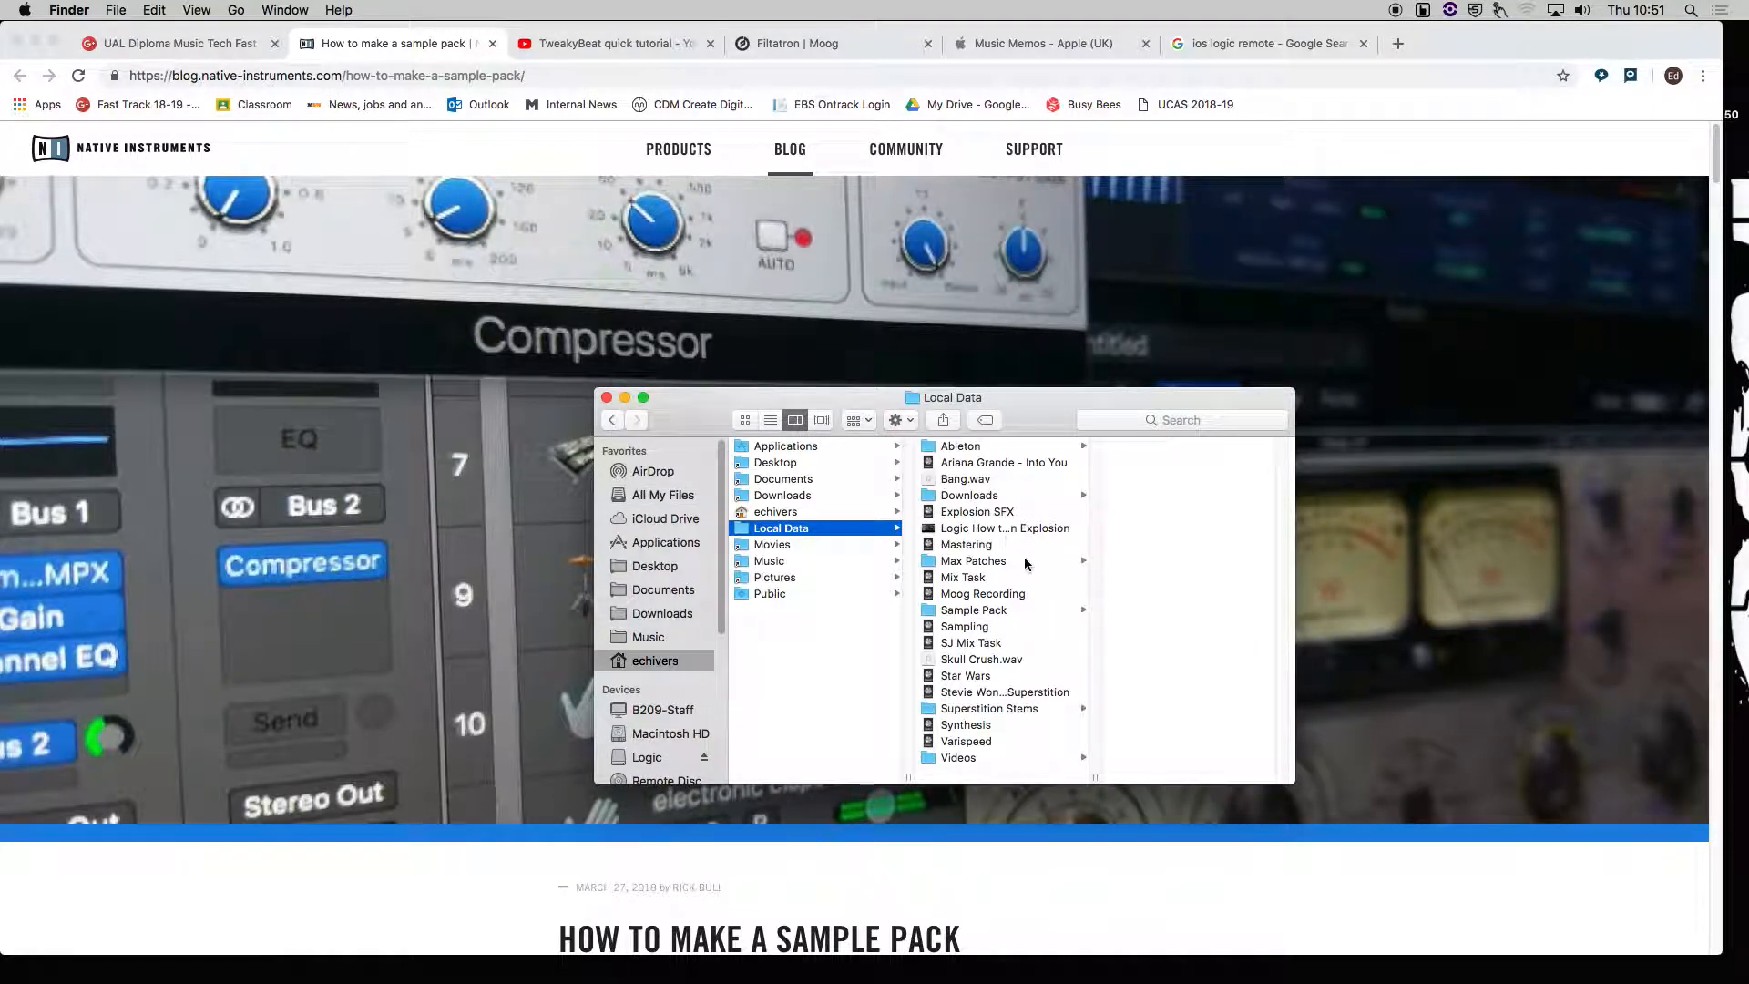
pyautogui.click(1004, 611)
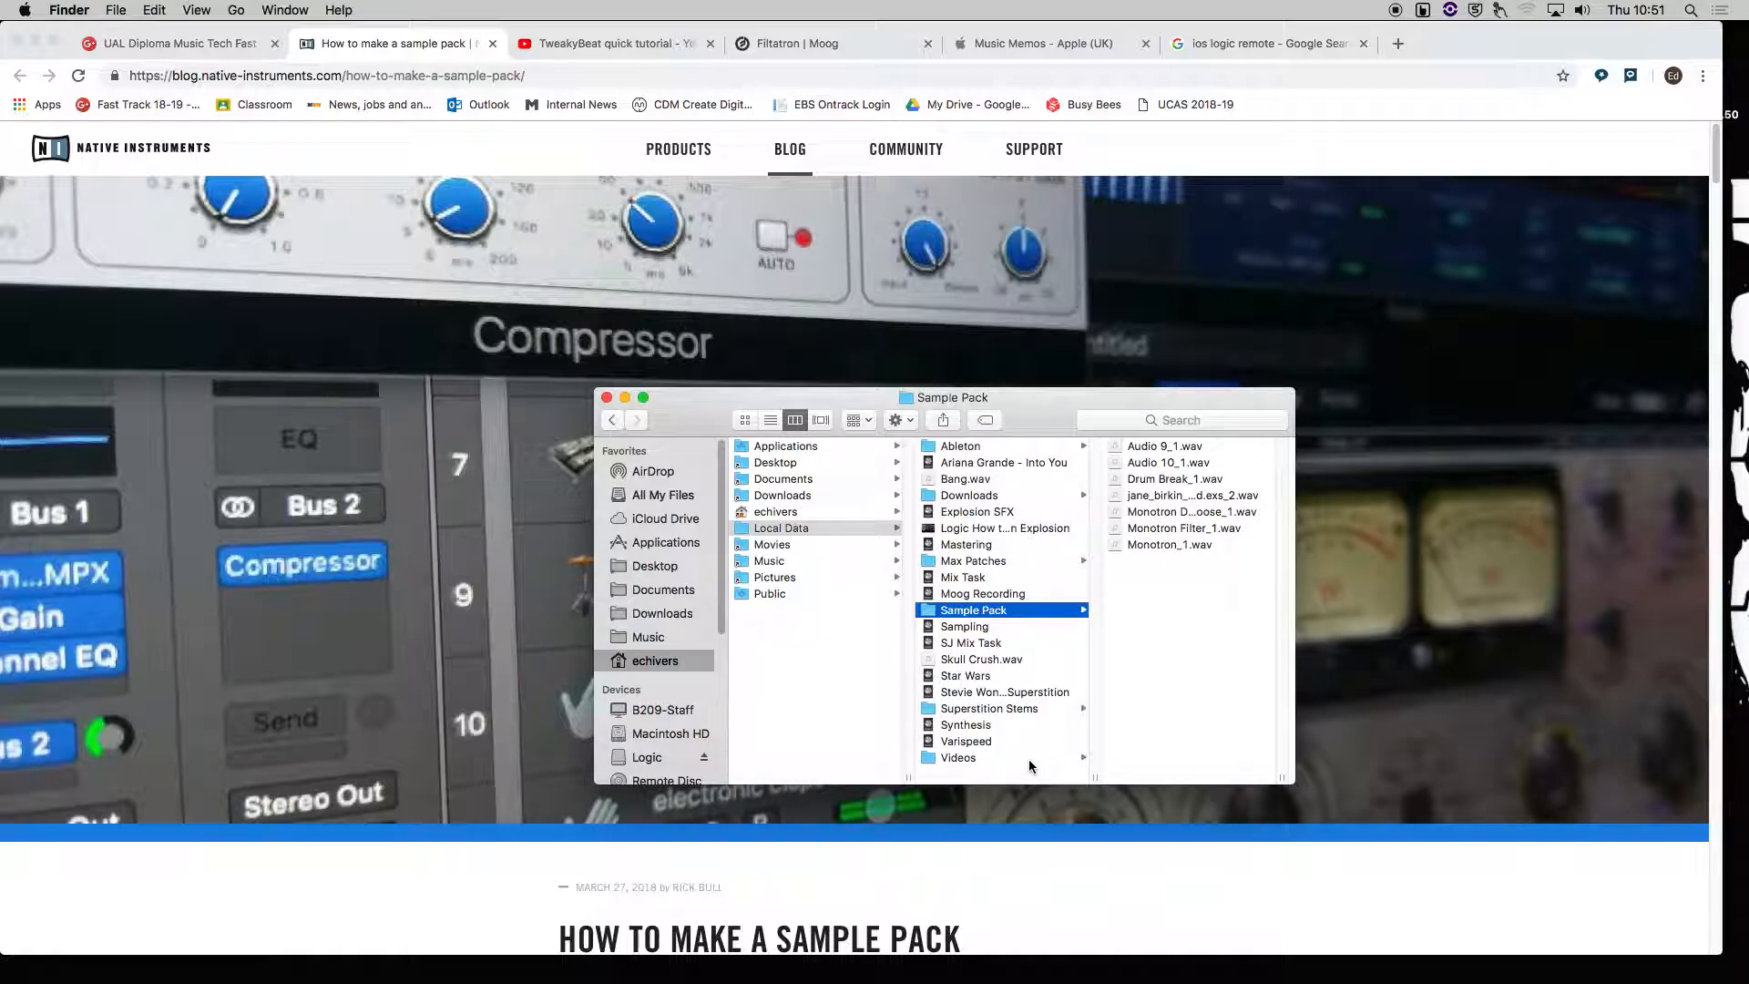
pyautogui.moveTo(1221, 392); pyautogui.dragTo(997, 402)
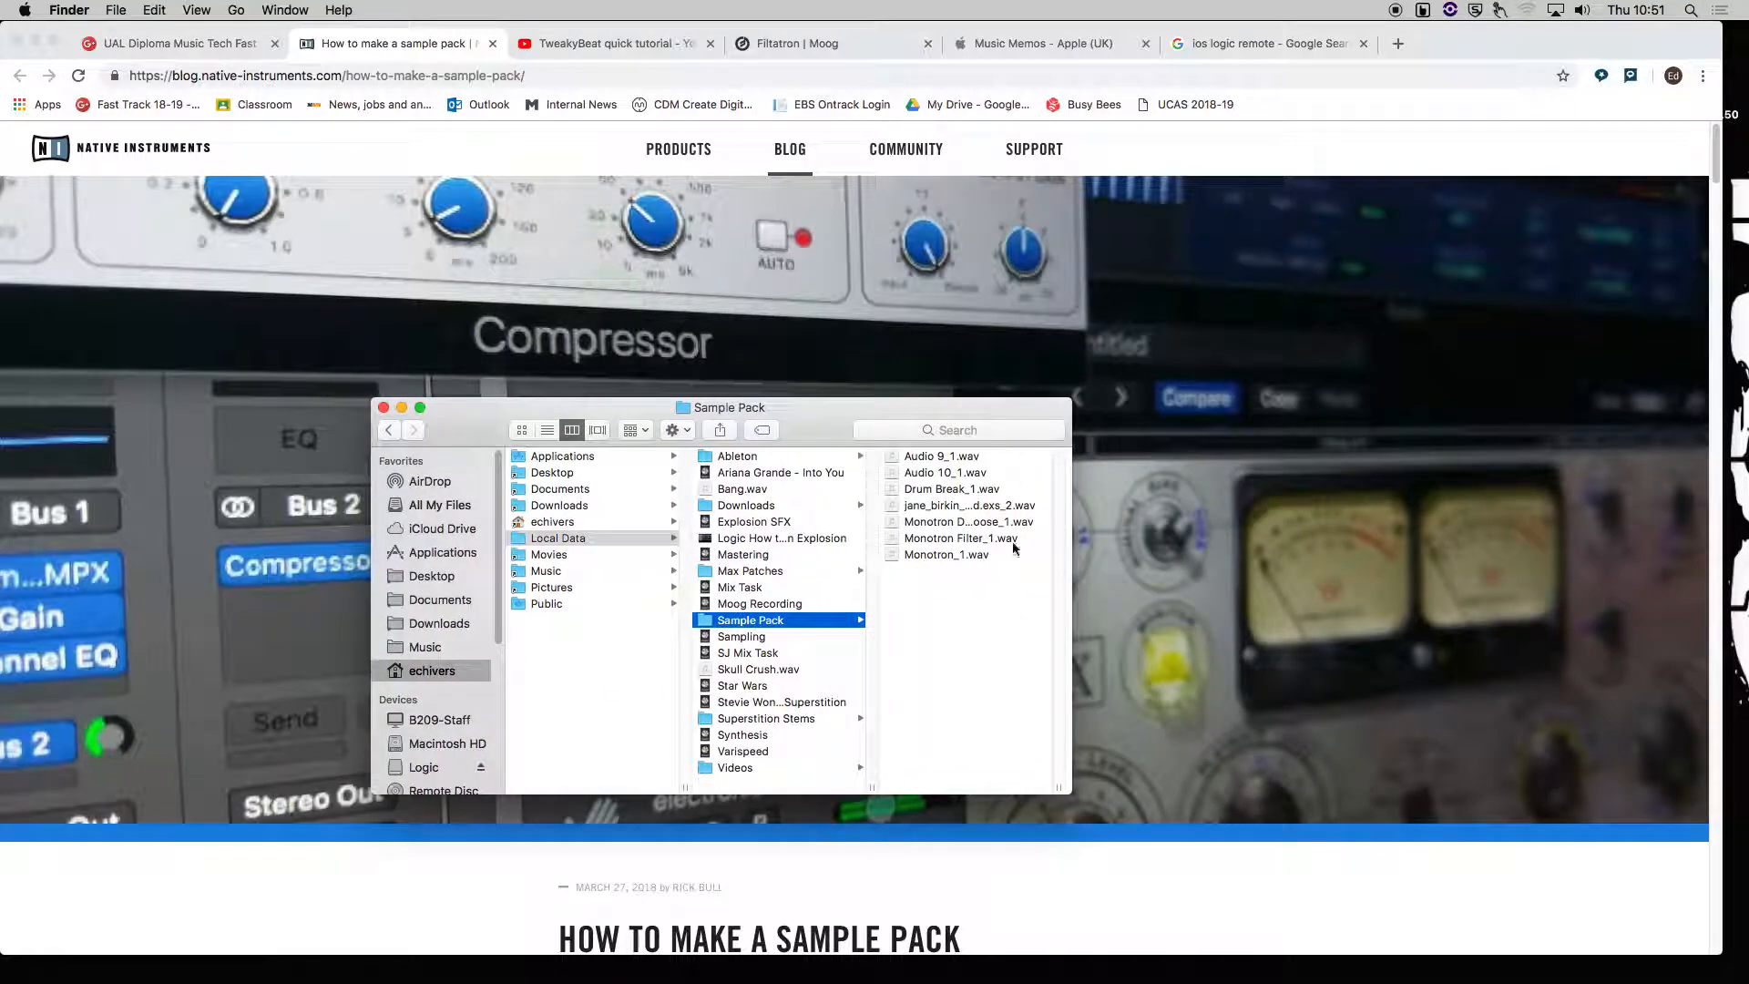
pyautogui.moveTo(1065, 785); pyautogui.dragTo(1304, 789)
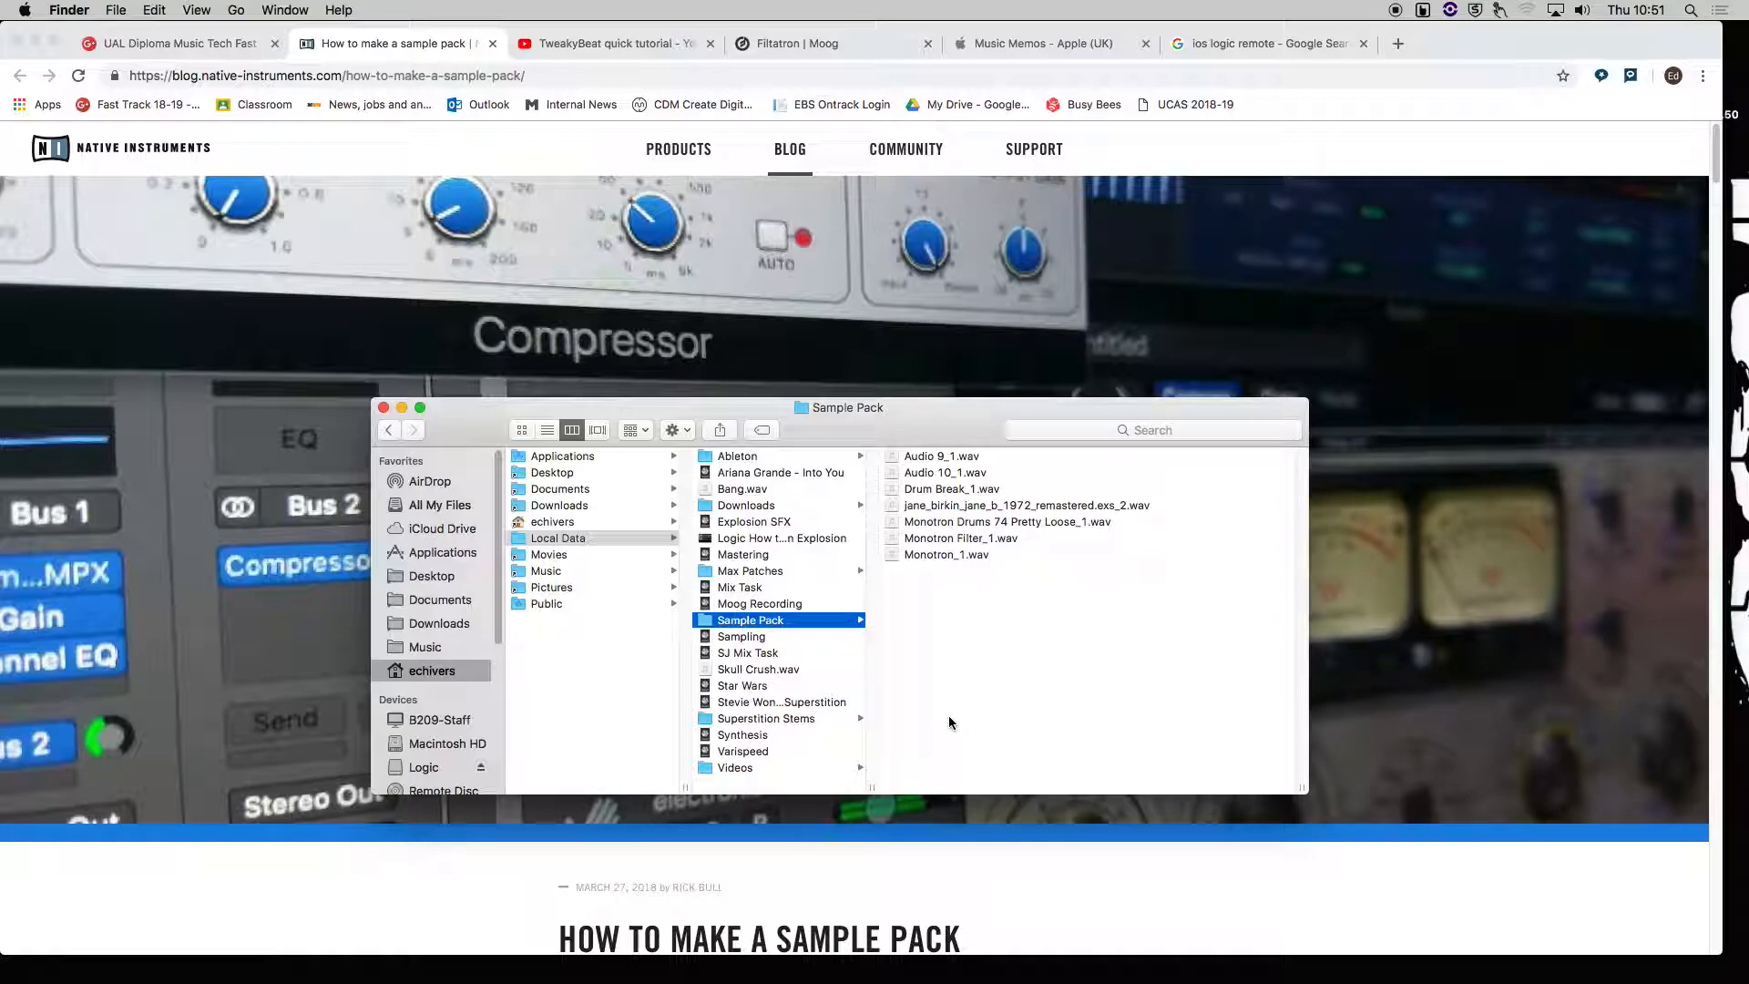
# Inspect the exported WAV files one by one and preview Monotron Drums 74 Pretty Loose_1.wav with Quick Look.
pyautogui.click(956, 457)
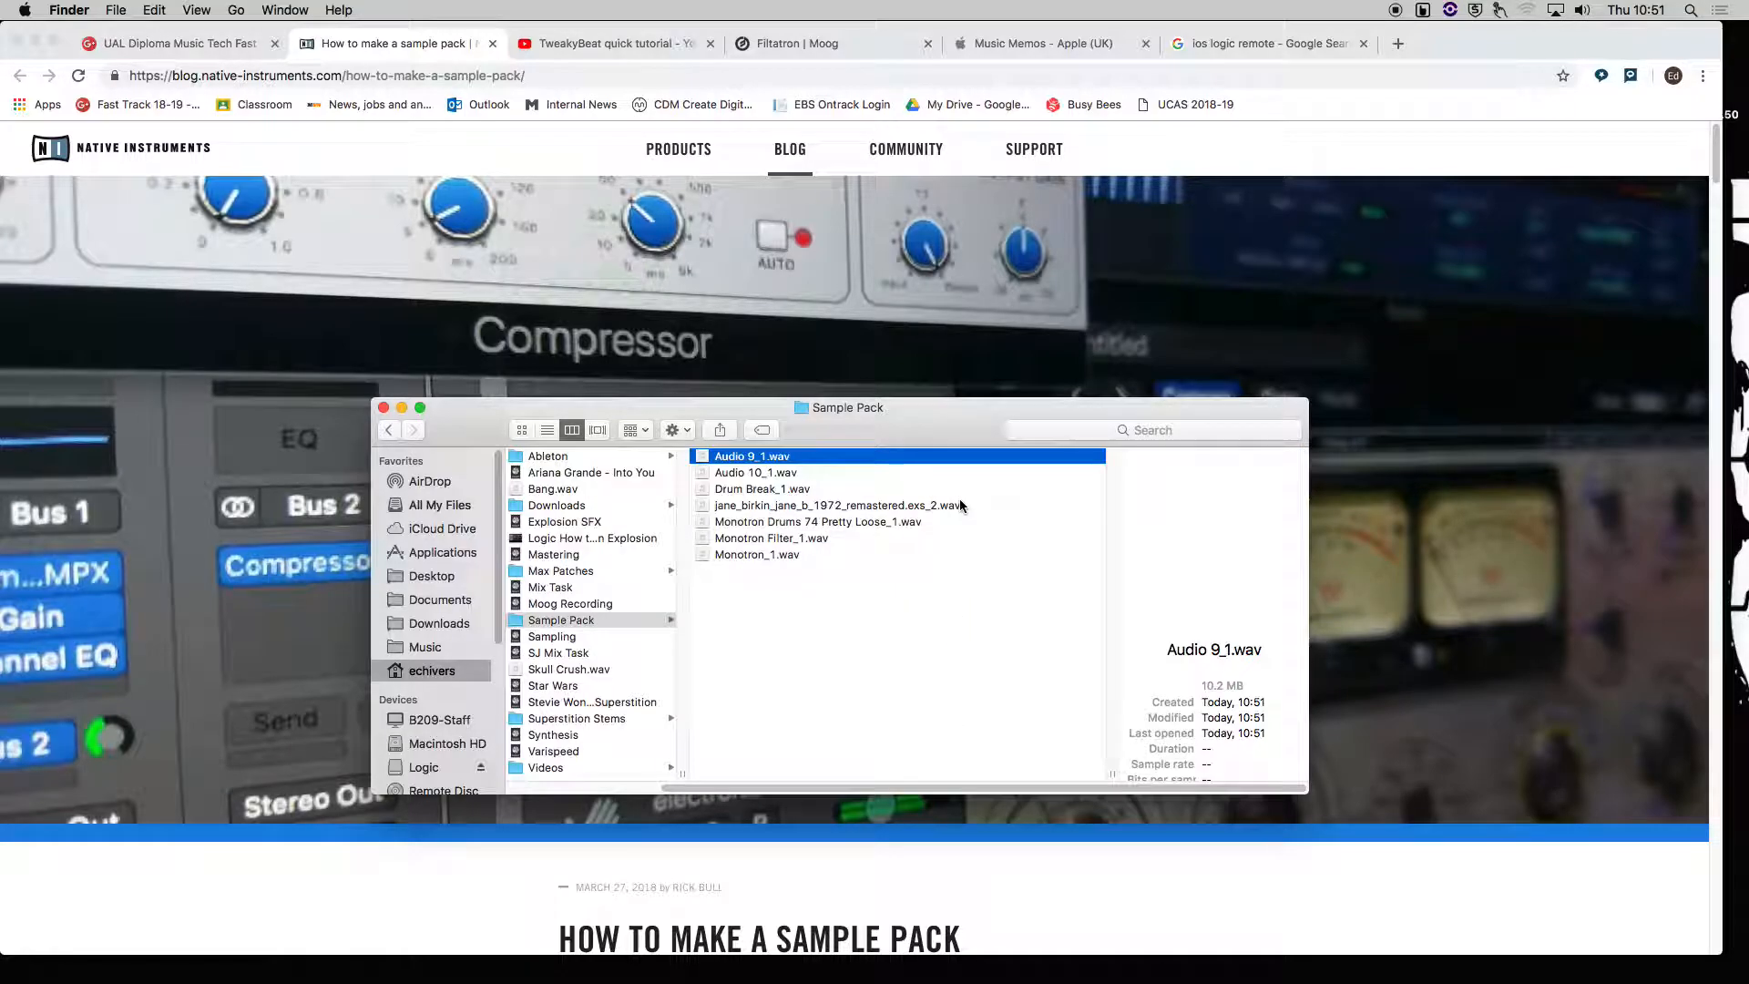
pyautogui.click(747, 472)
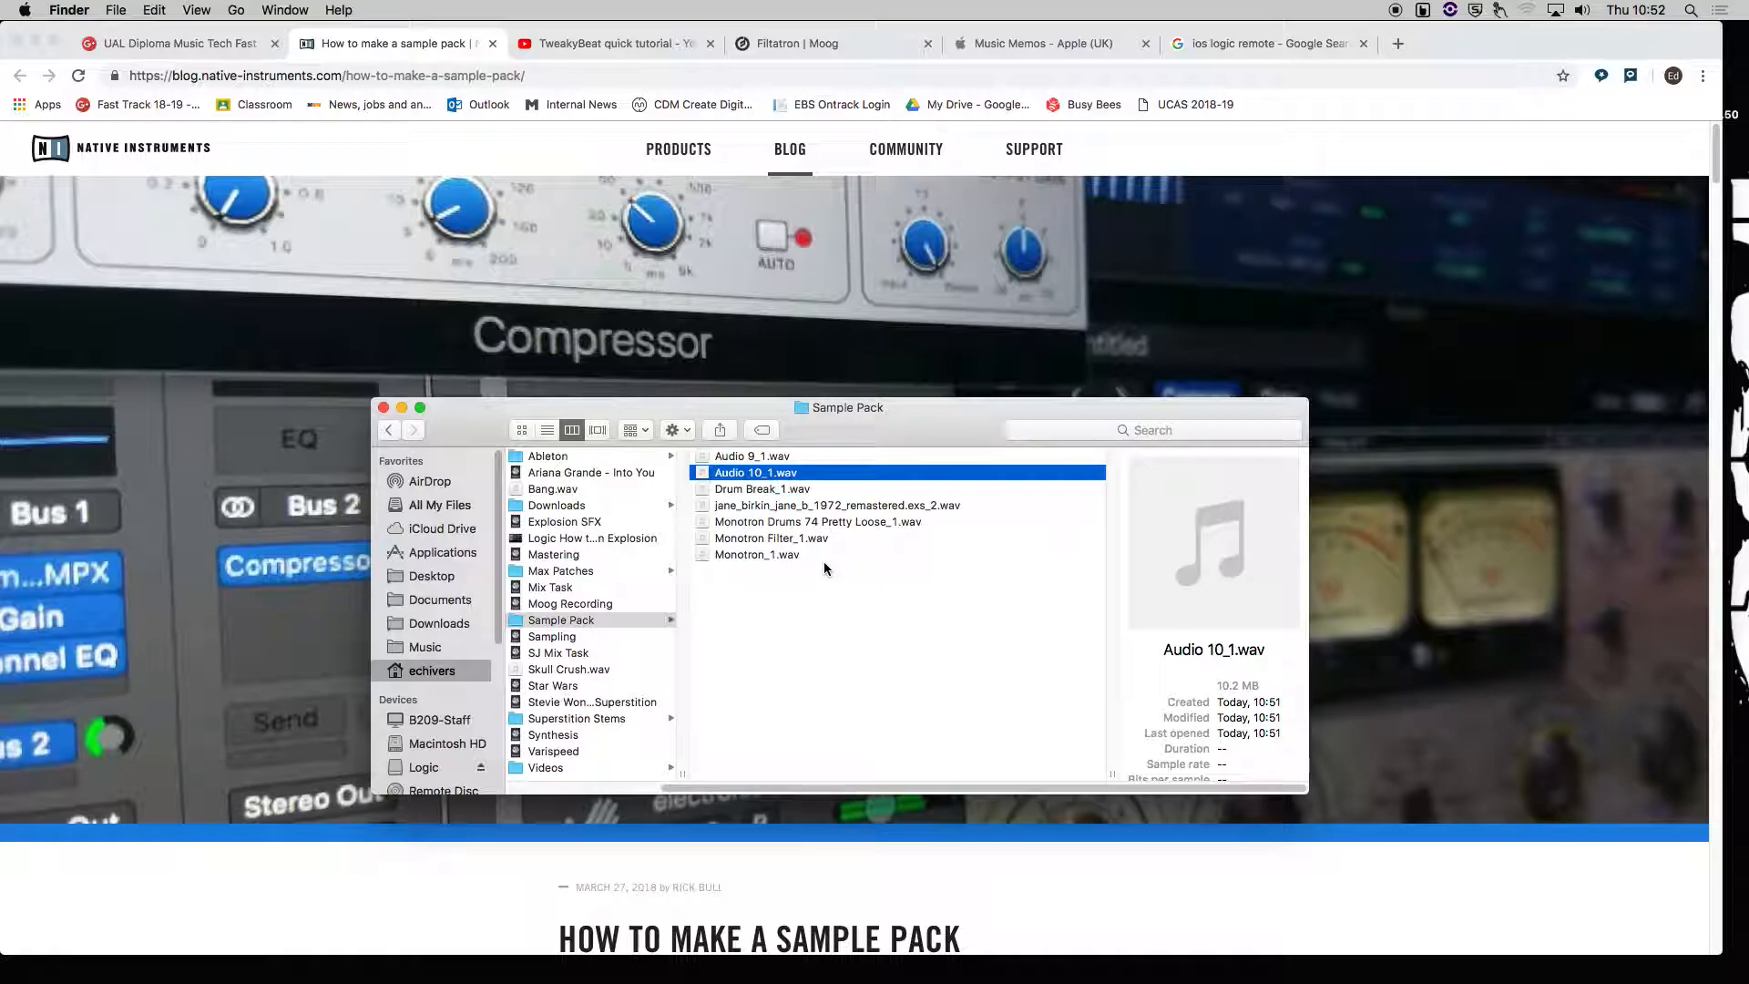
pyautogui.click(757, 495)
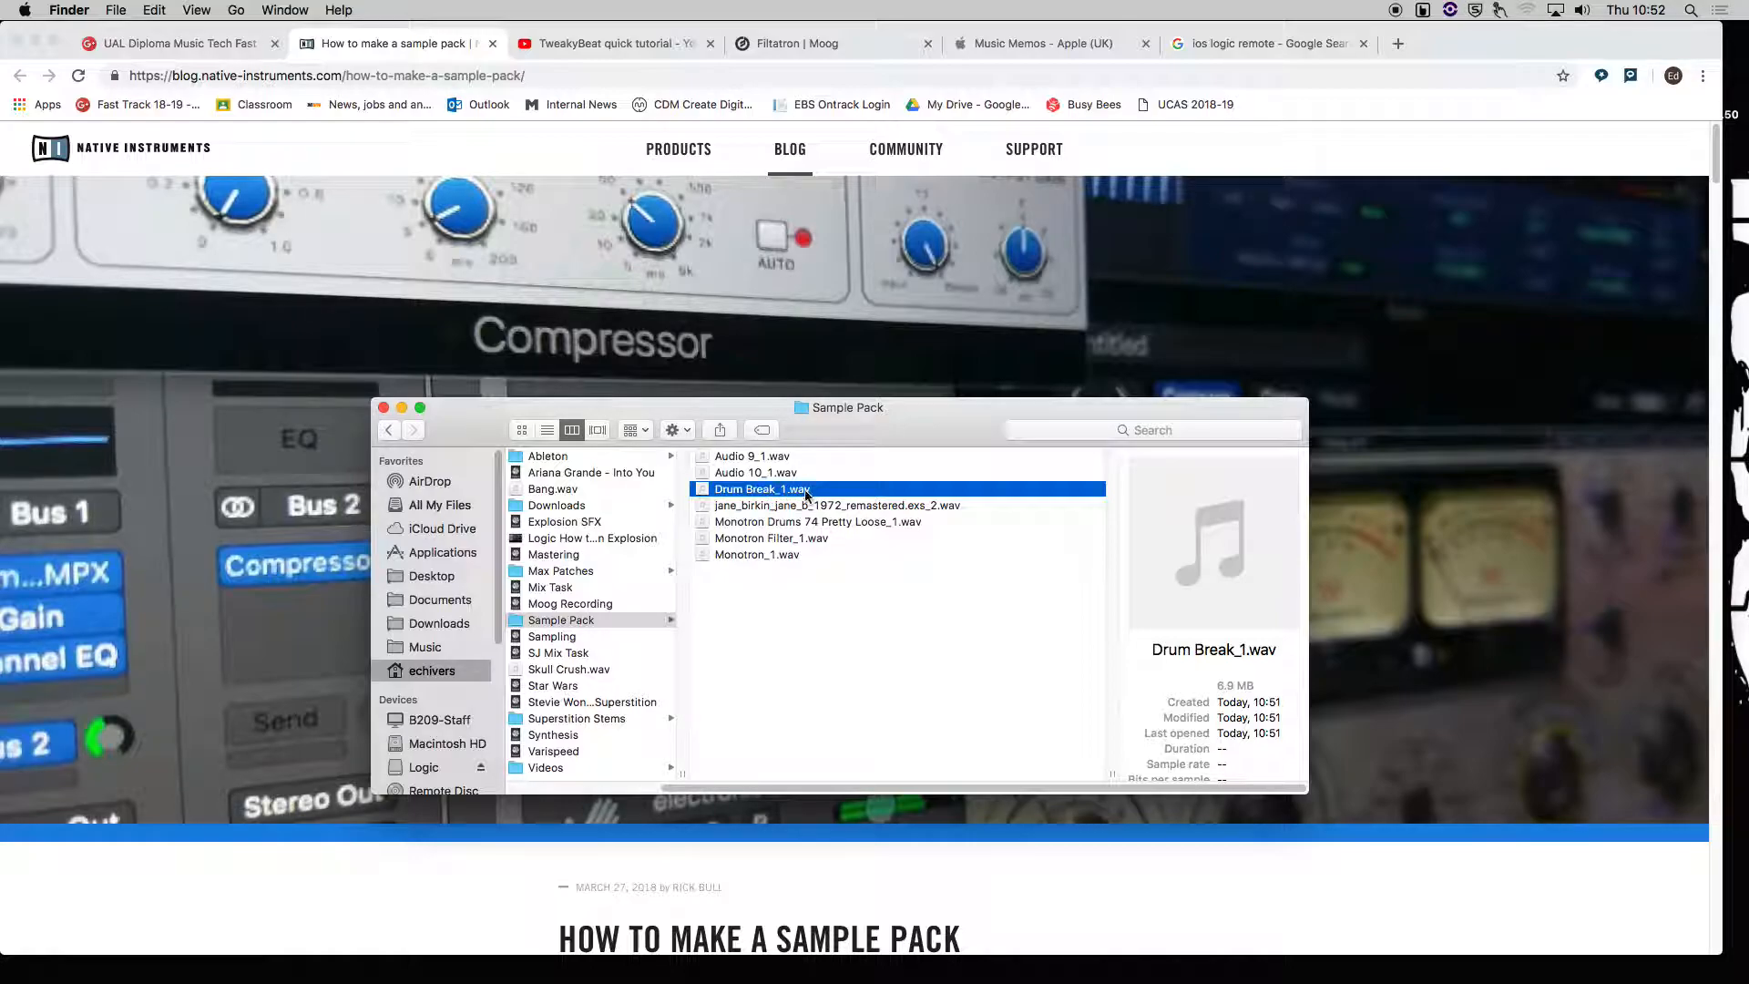
pyautogui.click(883, 506)
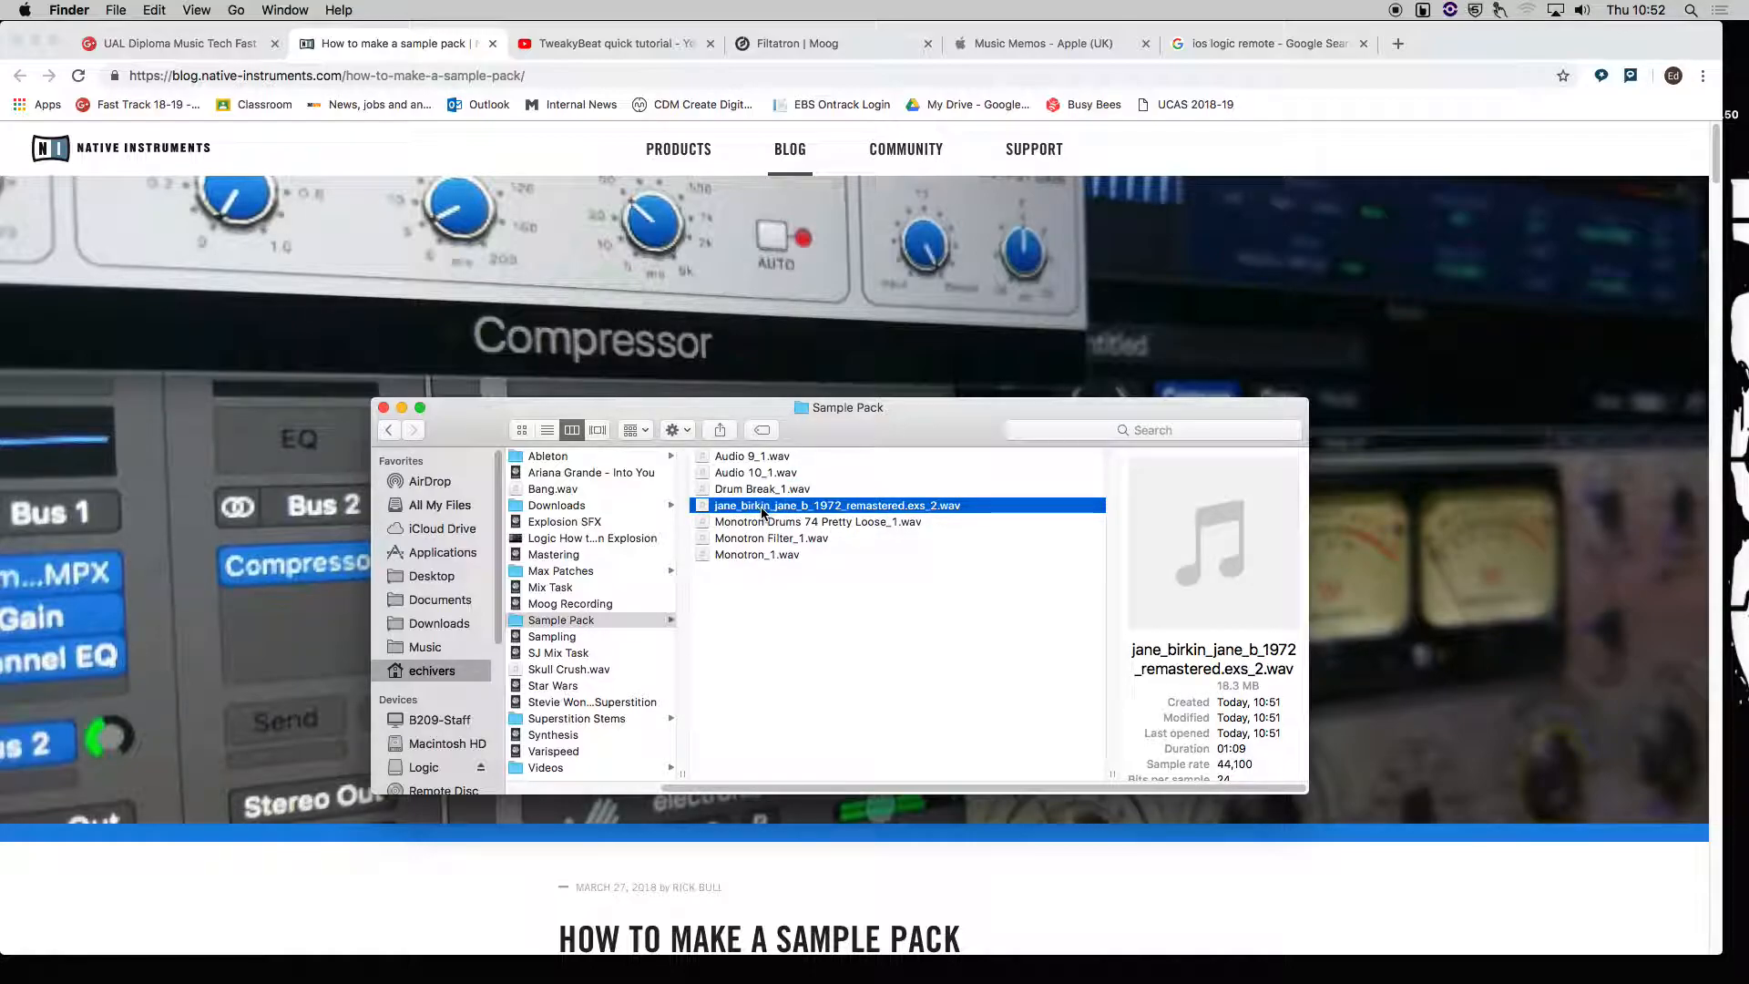
pyautogui.click(795, 523)
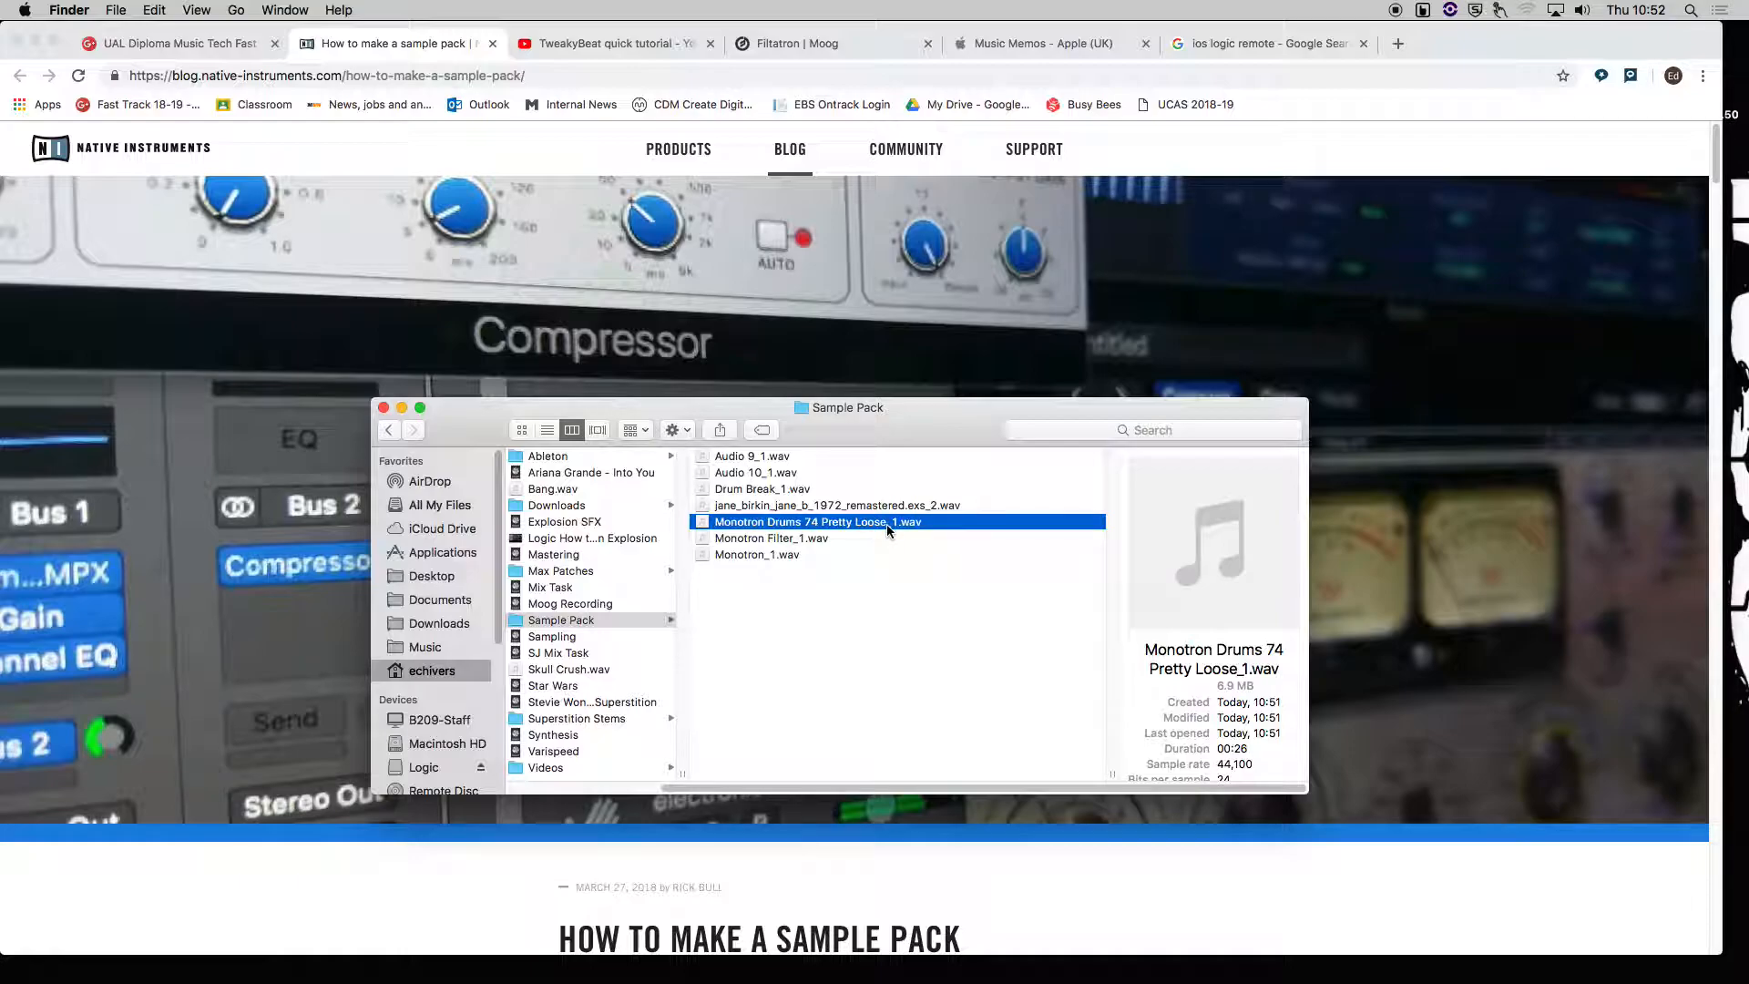
pyautogui.press('space')
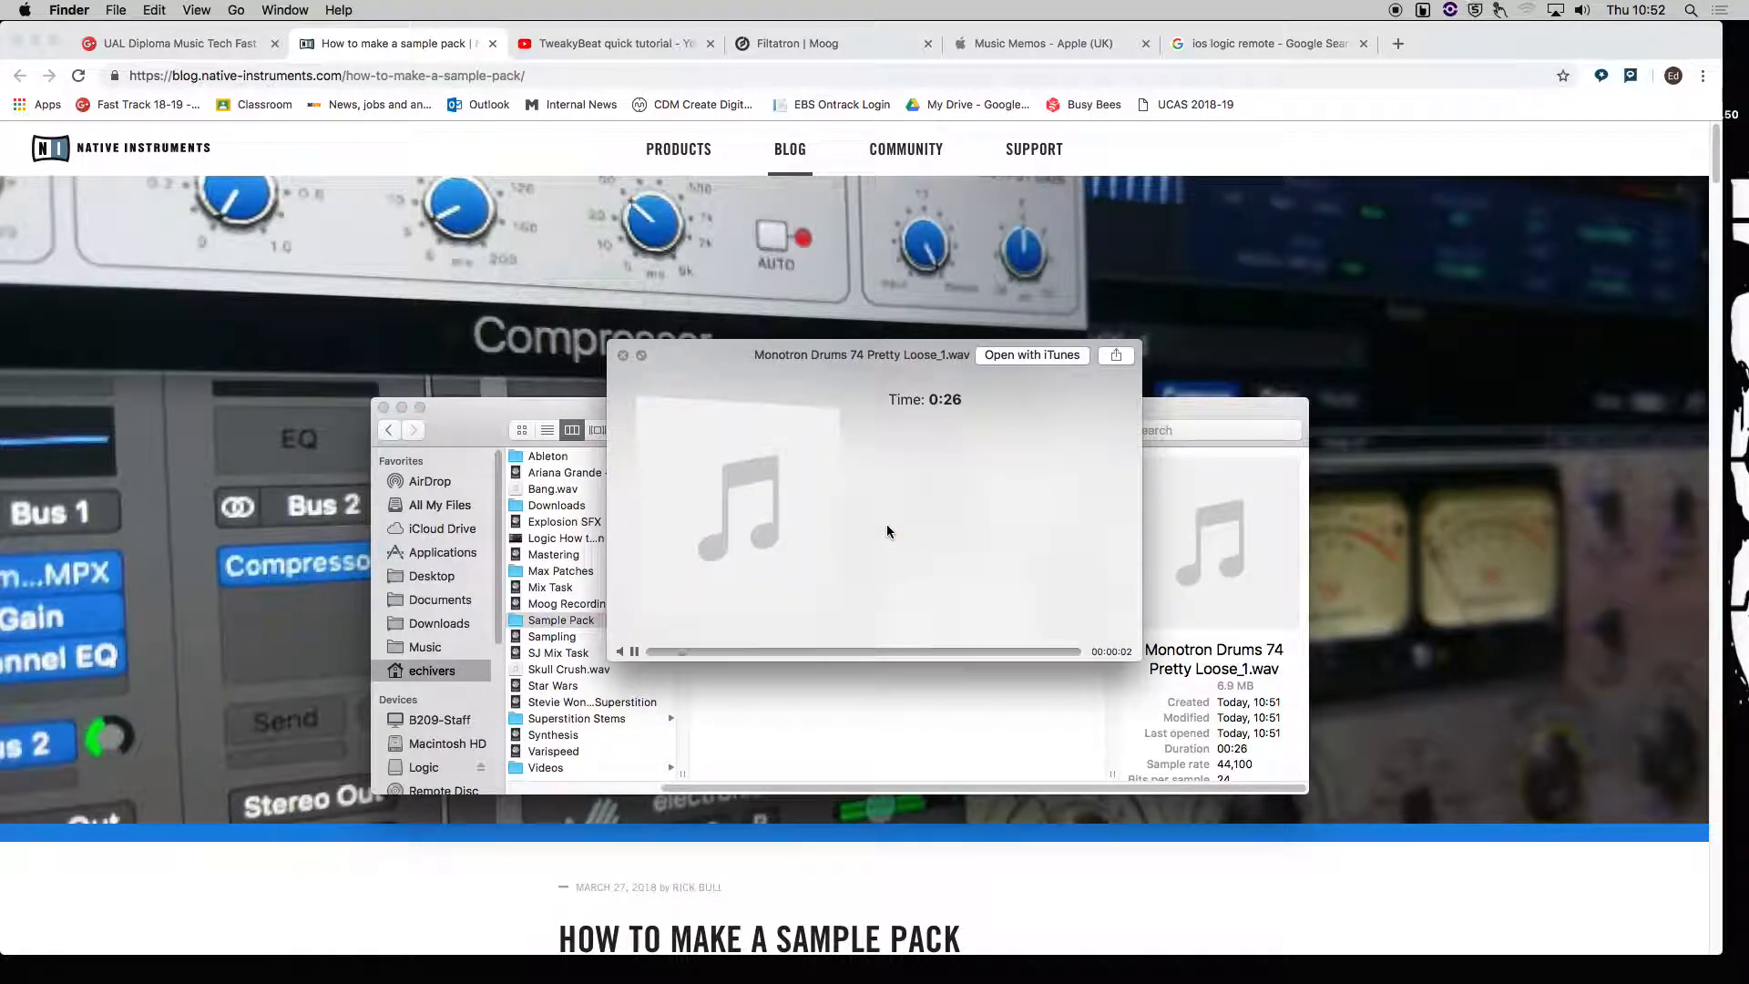
# Close the preview and check the selected sound output device.
pyautogui.press('space')
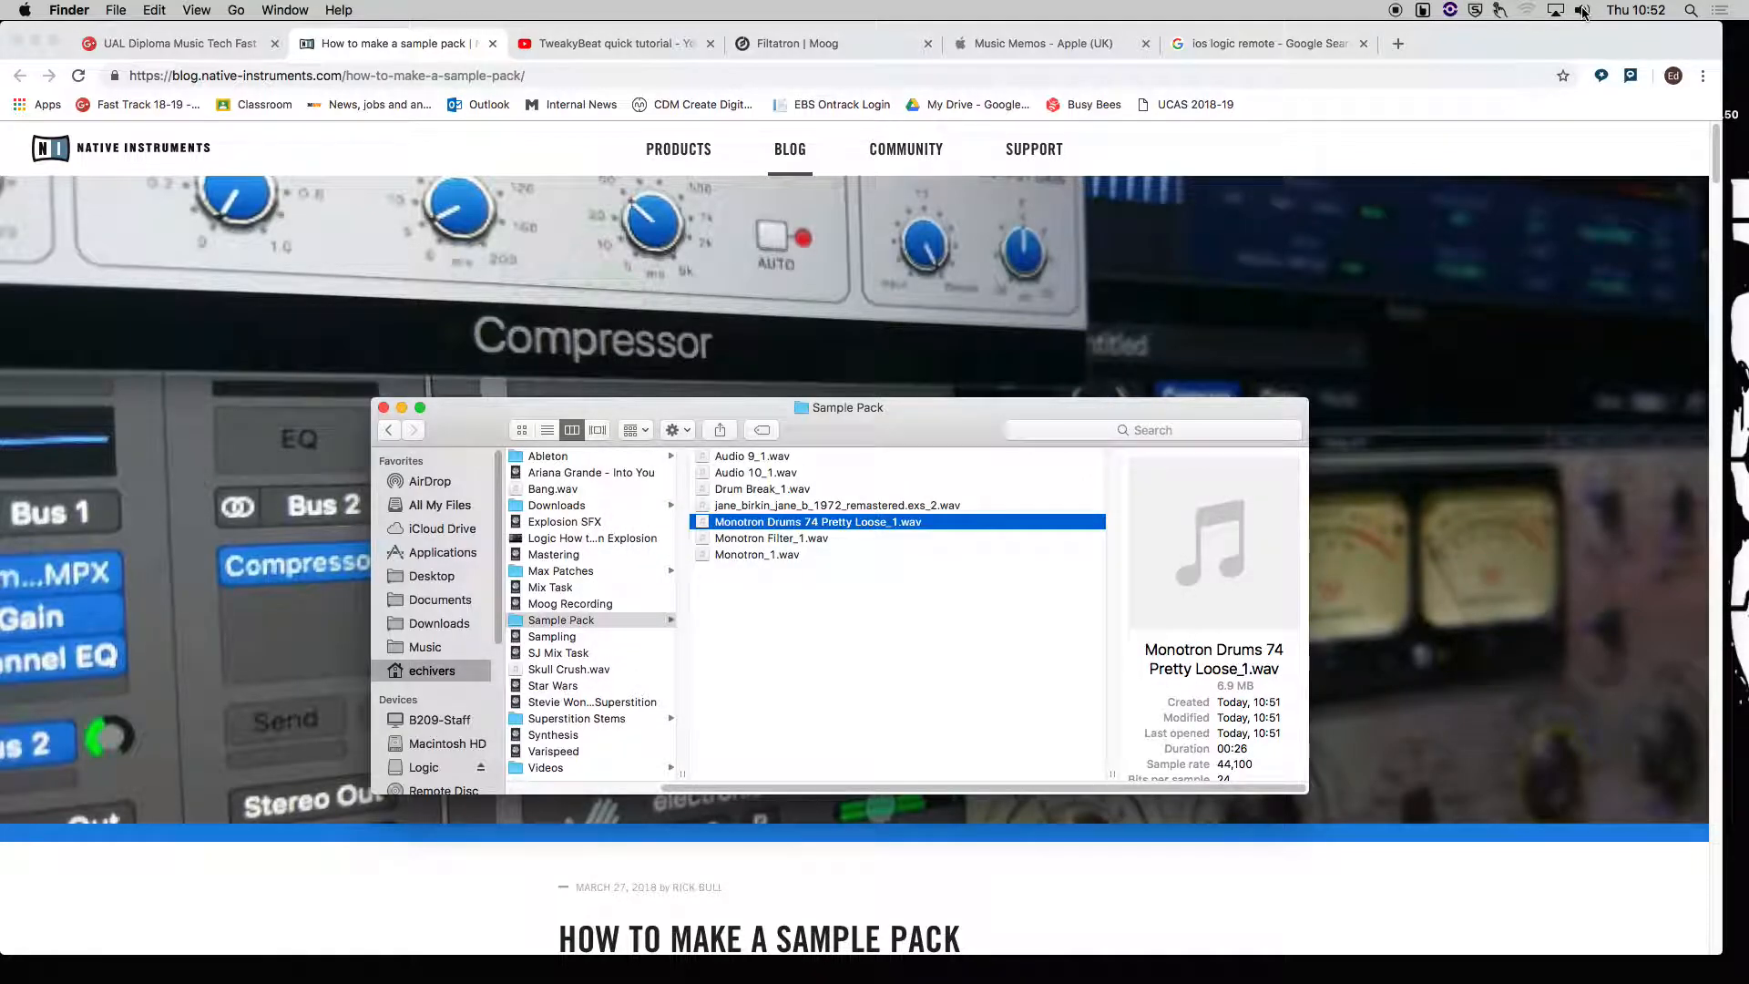
pyautogui.click(1583, 12)
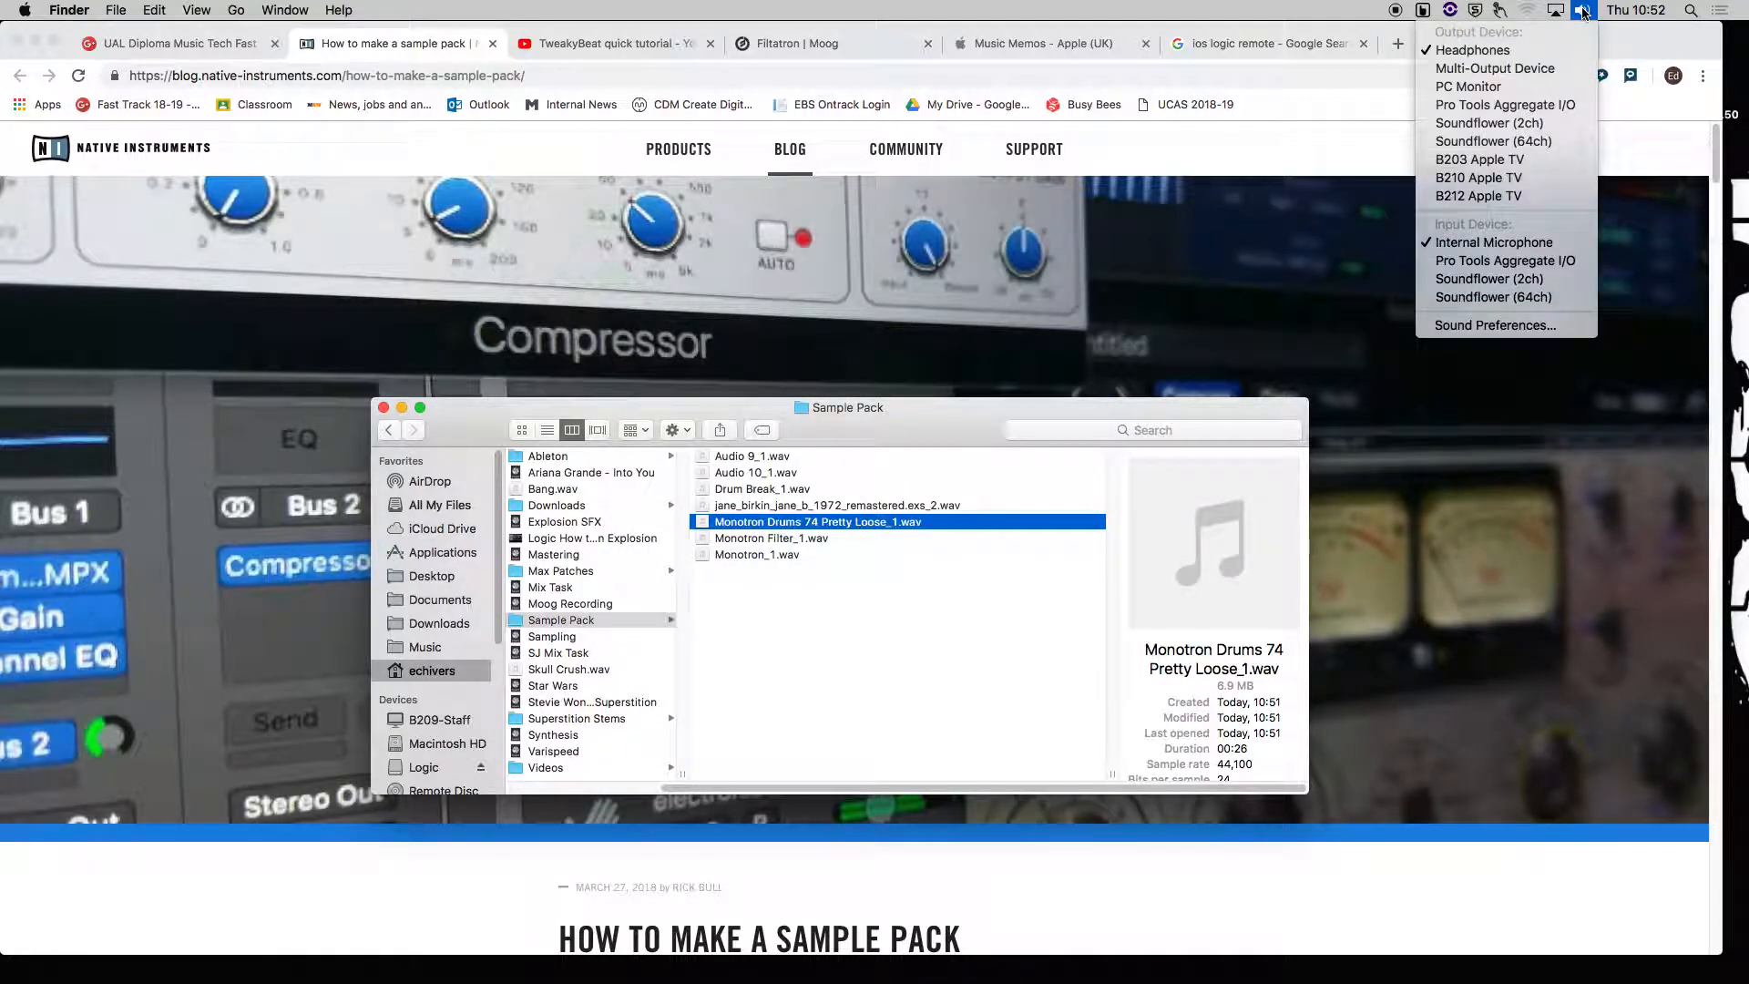
pyautogui.click(1583, 12)
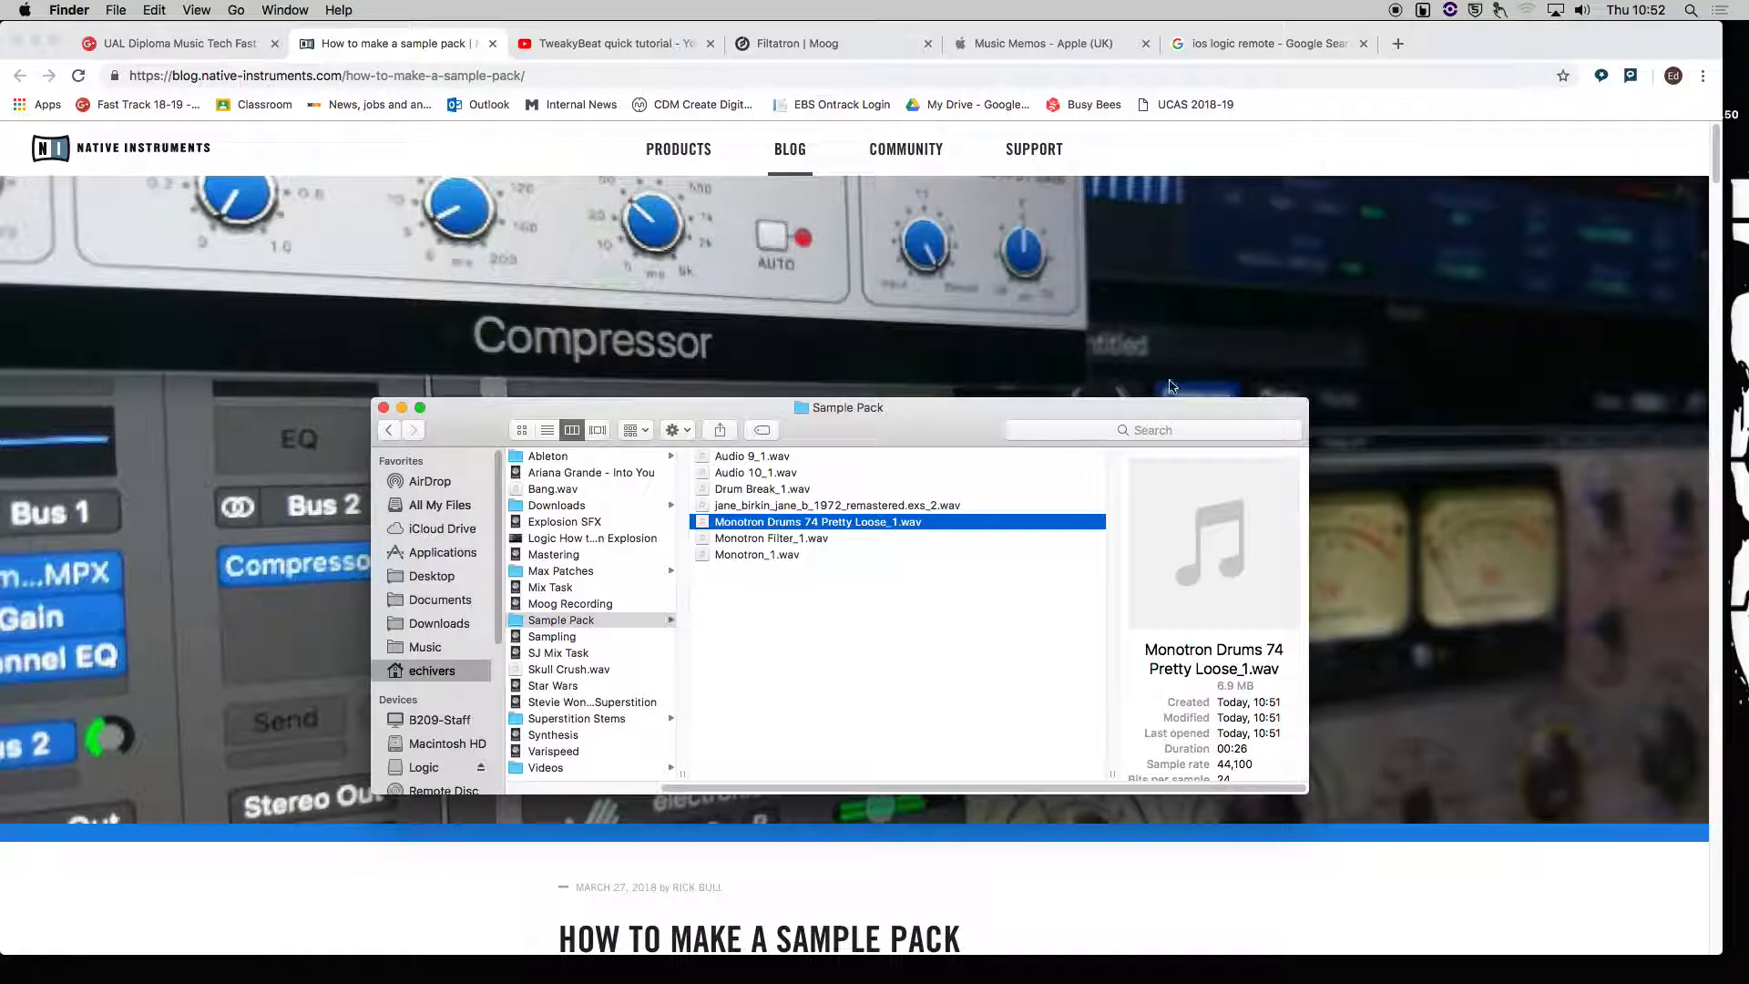
# Preview Monotron Drums 74 Pretty Loose_1.wav and Monotron Filter_1.wav with Quick Look.
pyautogui.press('space')
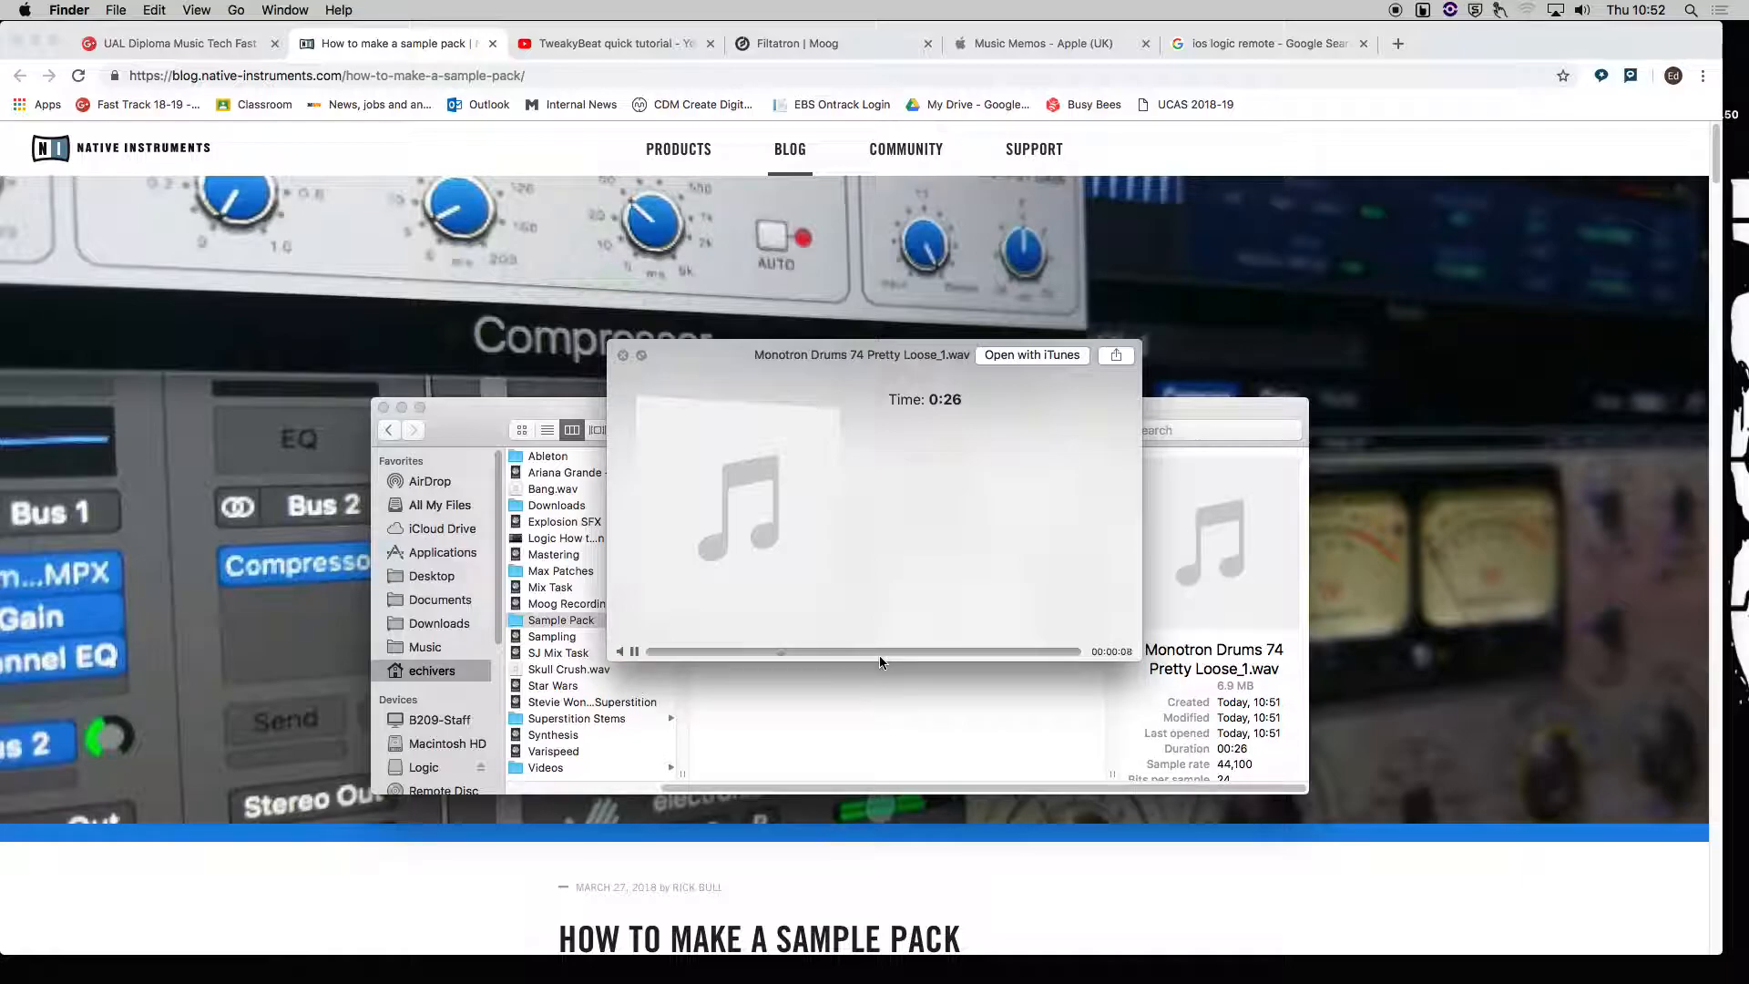
pyautogui.press('space')
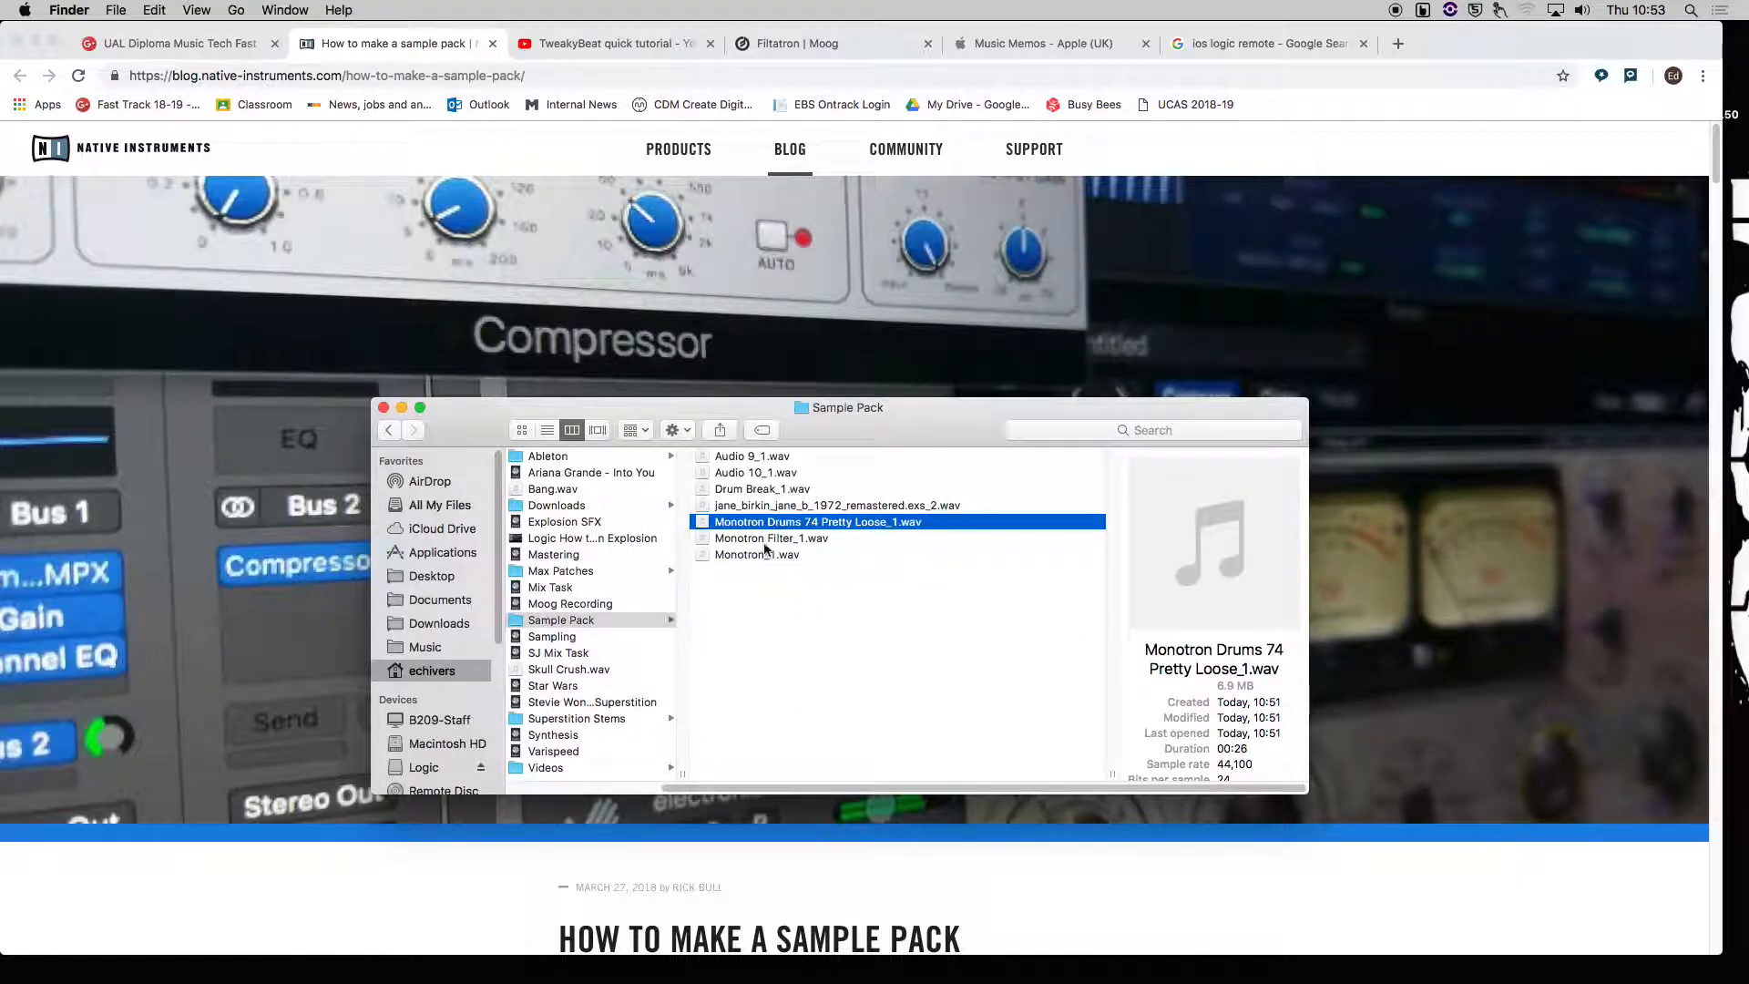
pyautogui.click(839, 536)
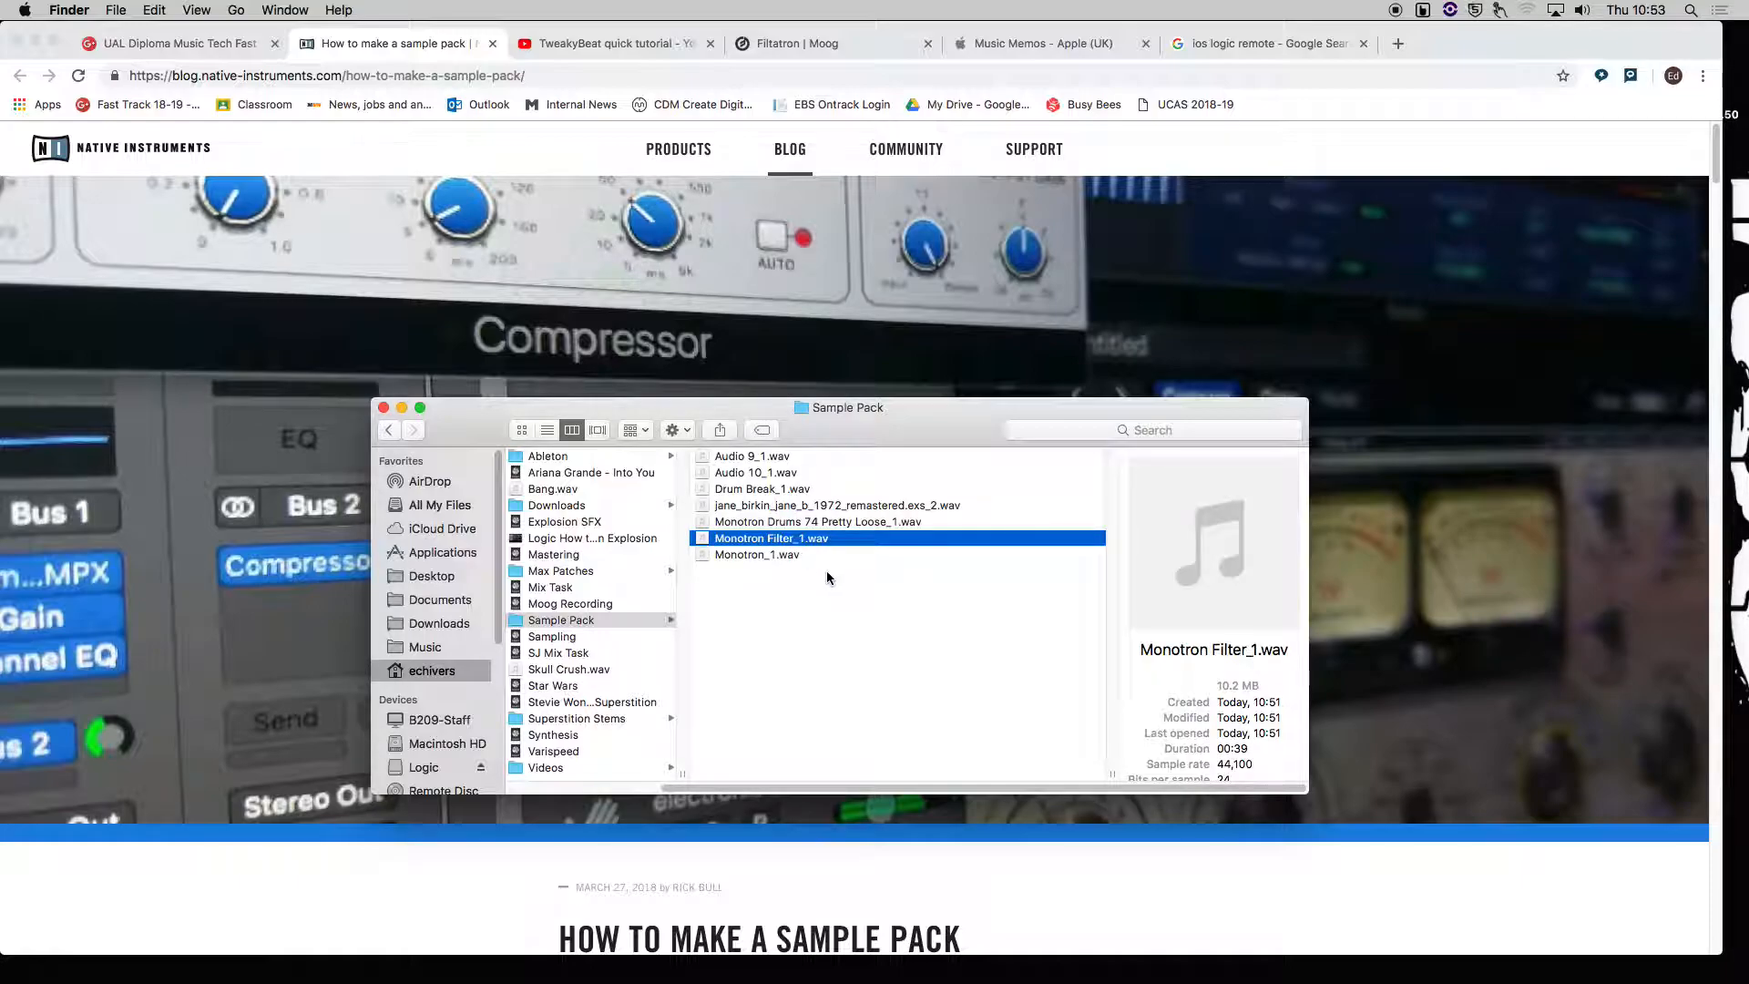
pyautogui.press('space')
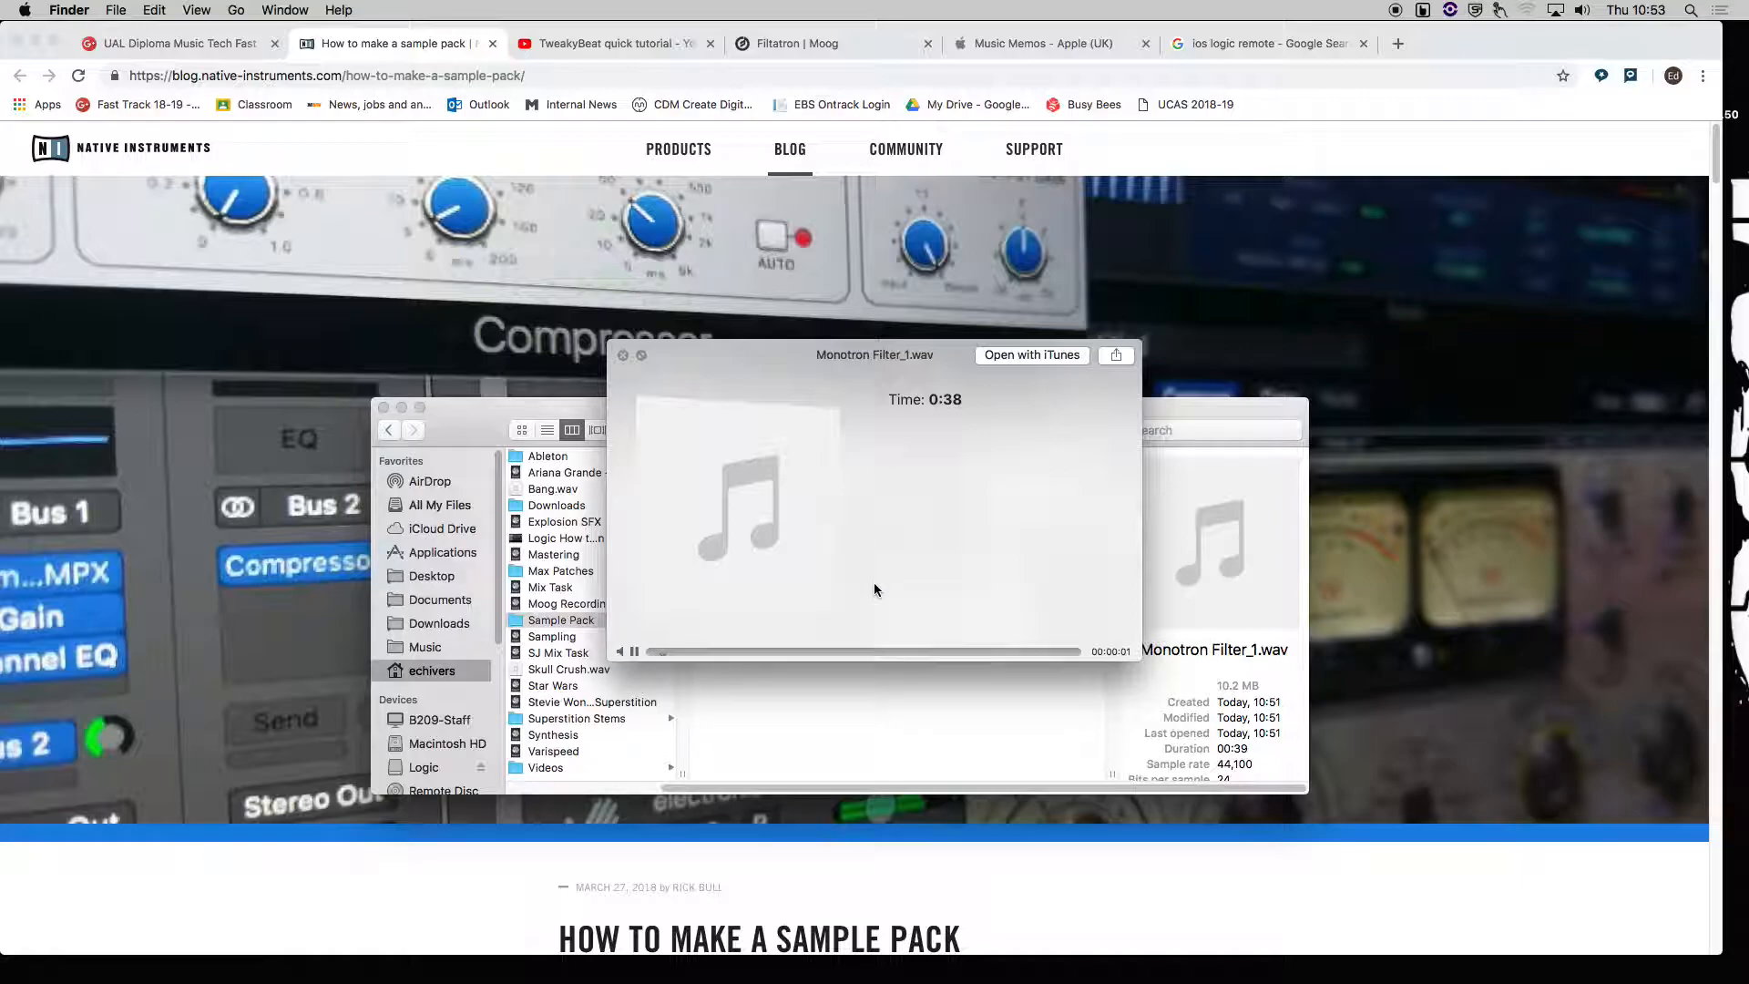
pyautogui.press('space')
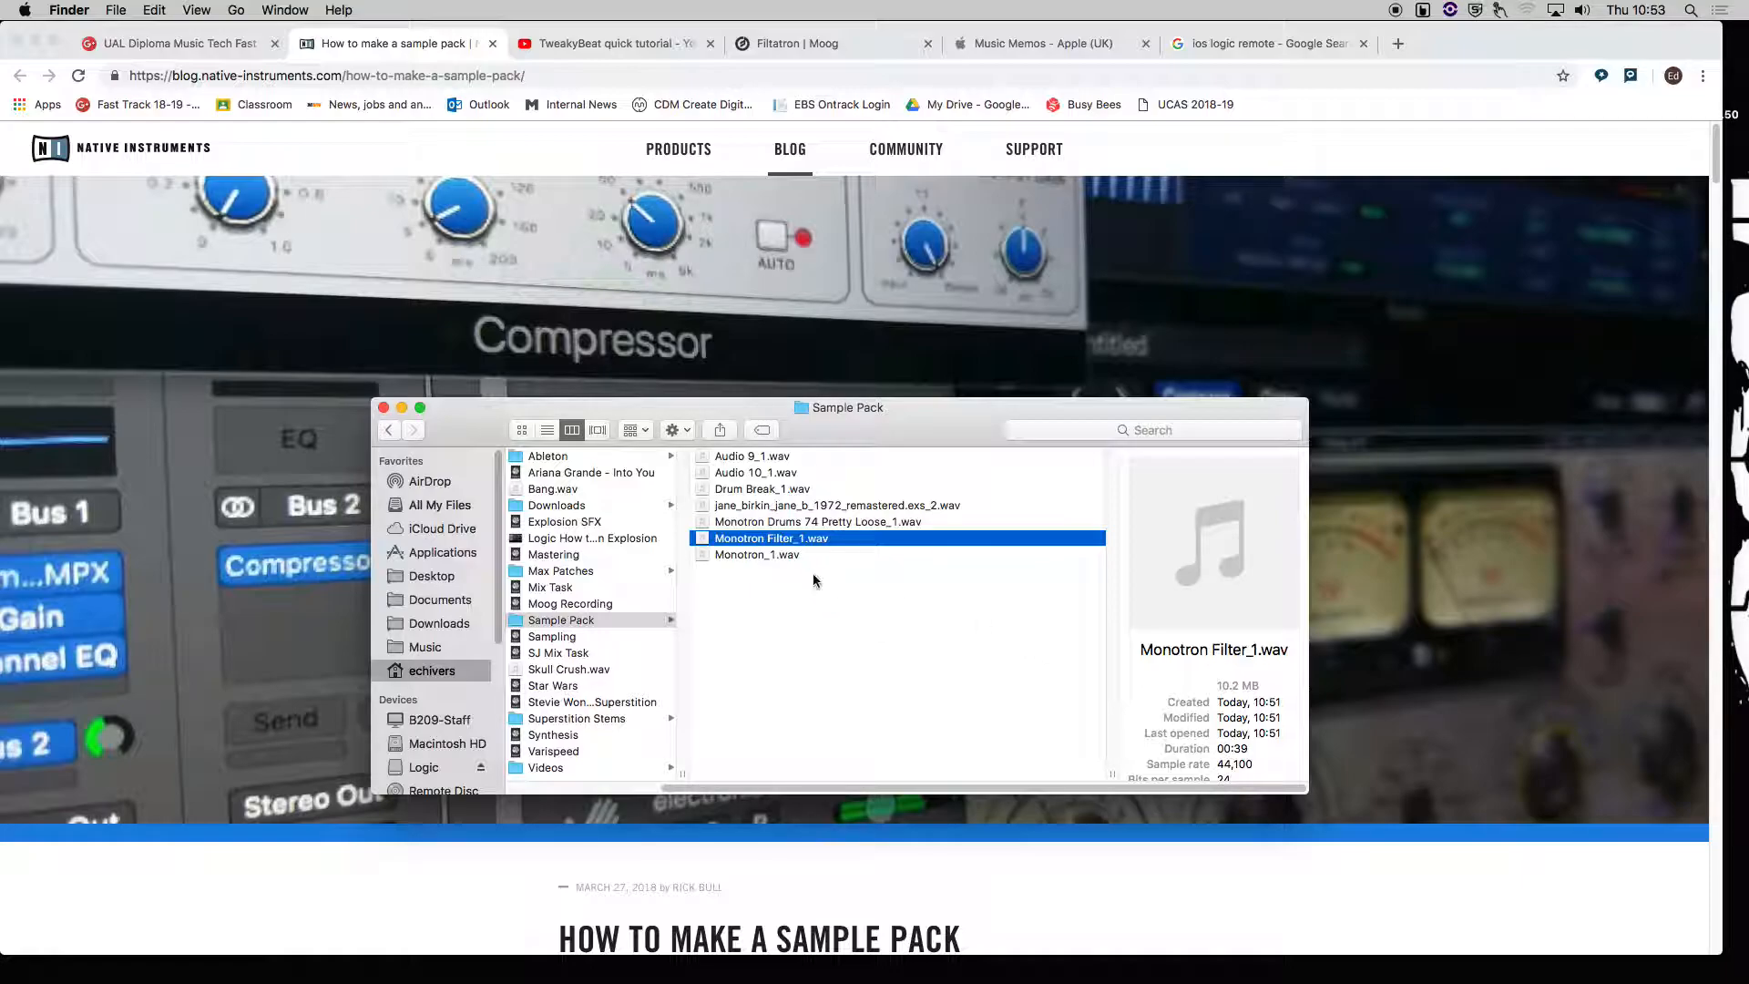
# Select each exported WAV file in the Sample Pack folder in turn to inspect its details.
pyautogui.click(795, 554)
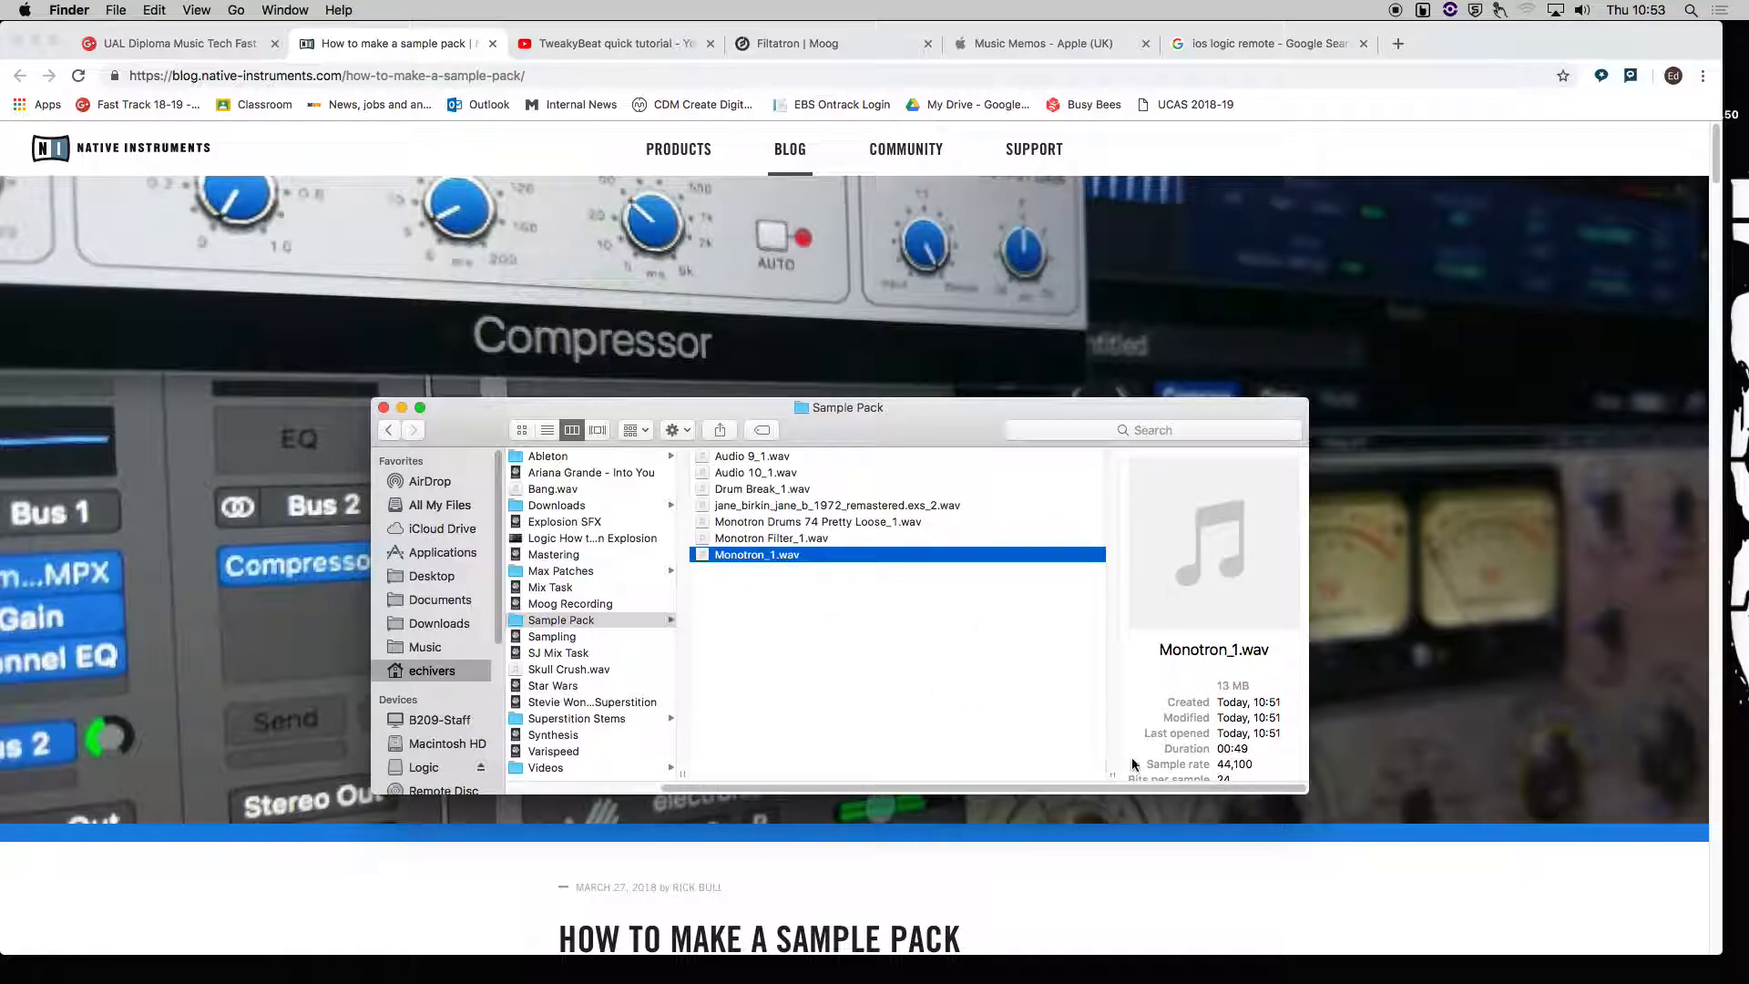
pyautogui.click(847, 522)
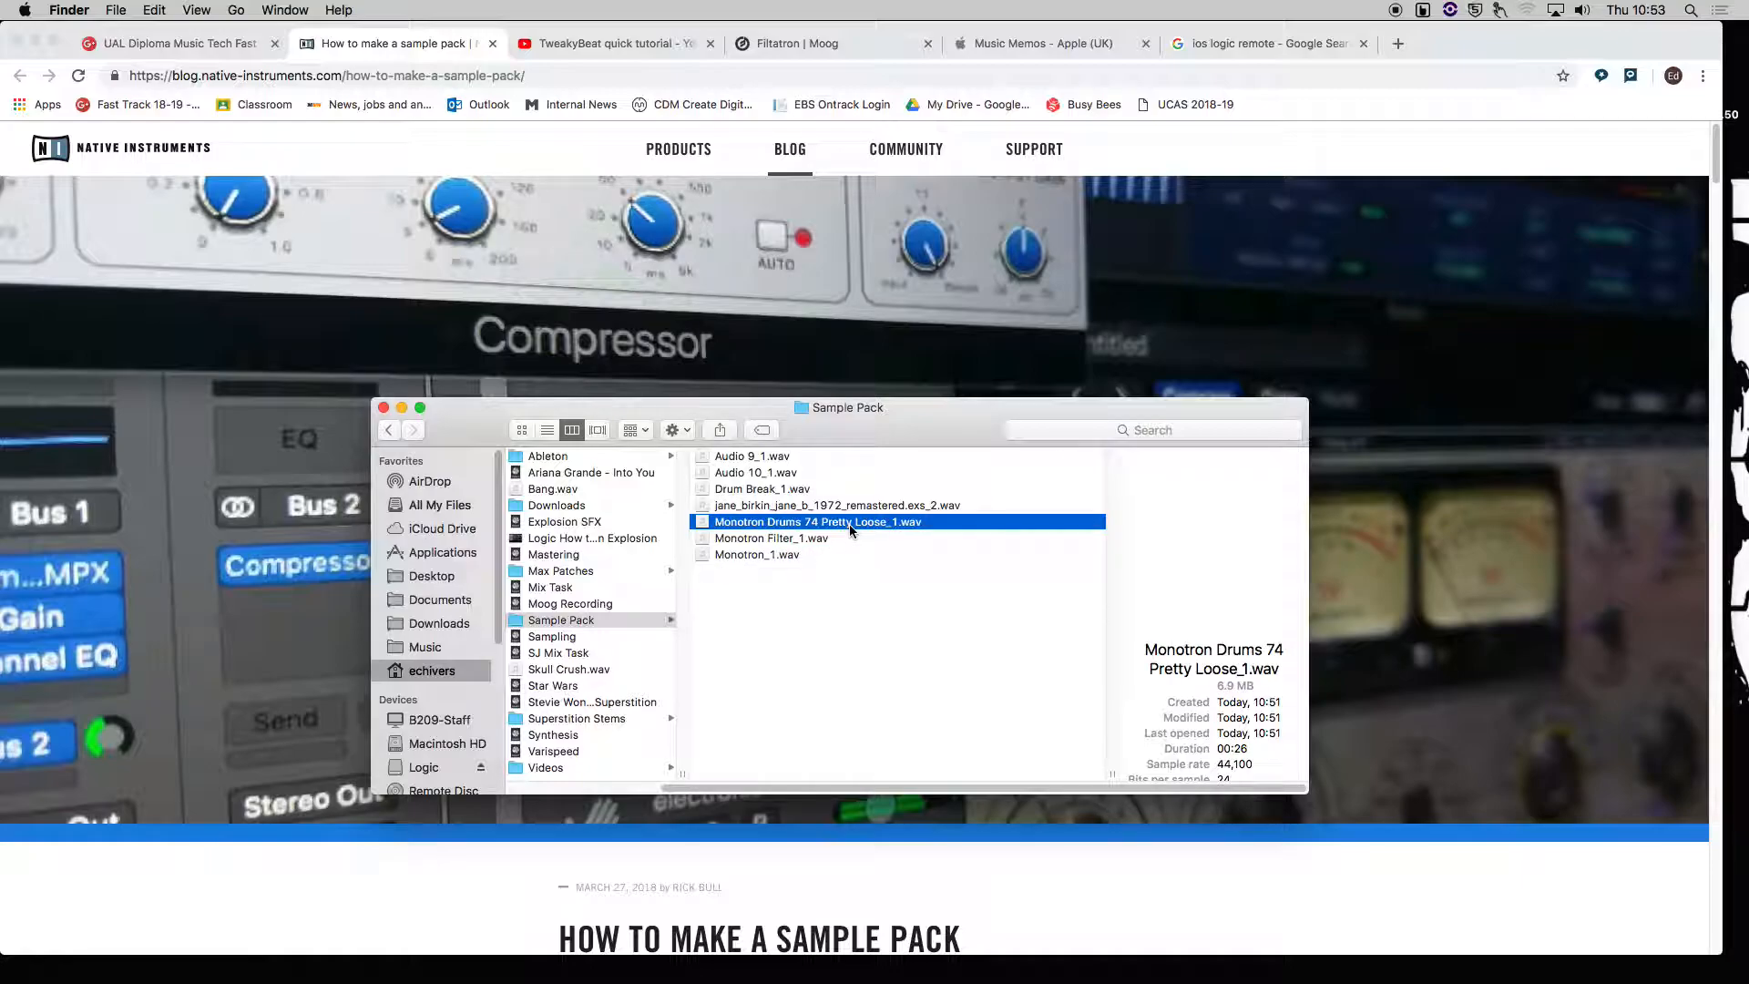
pyautogui.click(843, 507)
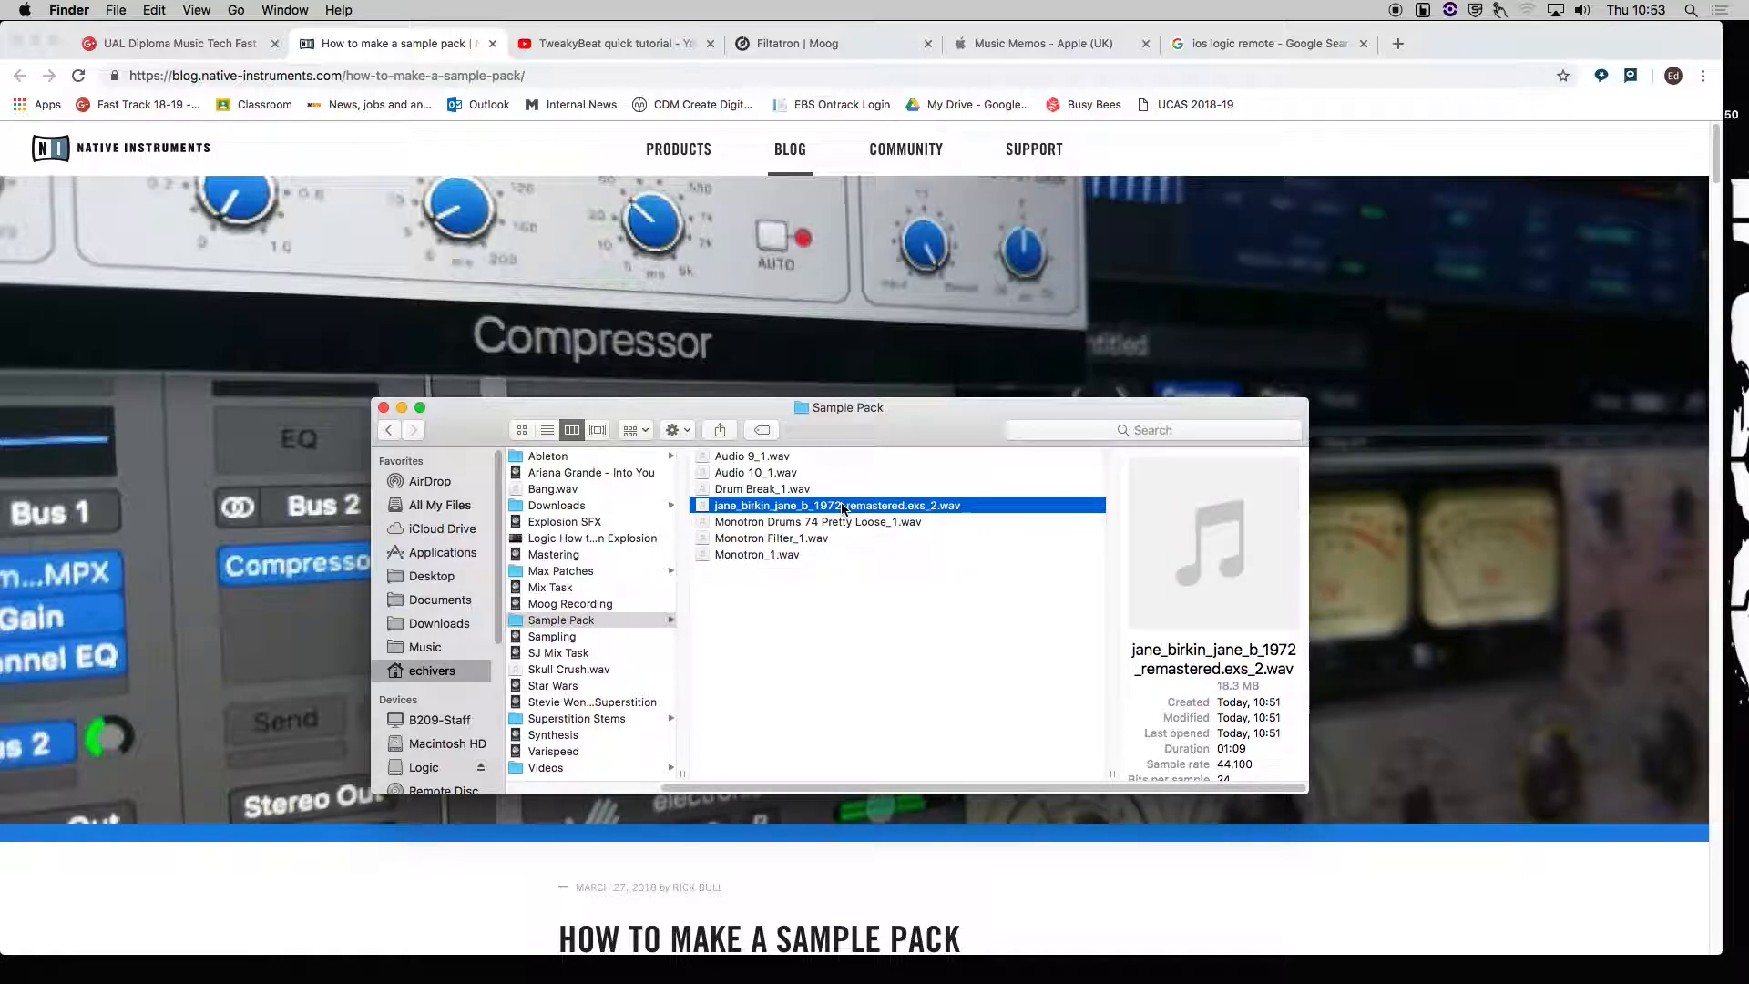
pyautogui.click(817, 490)
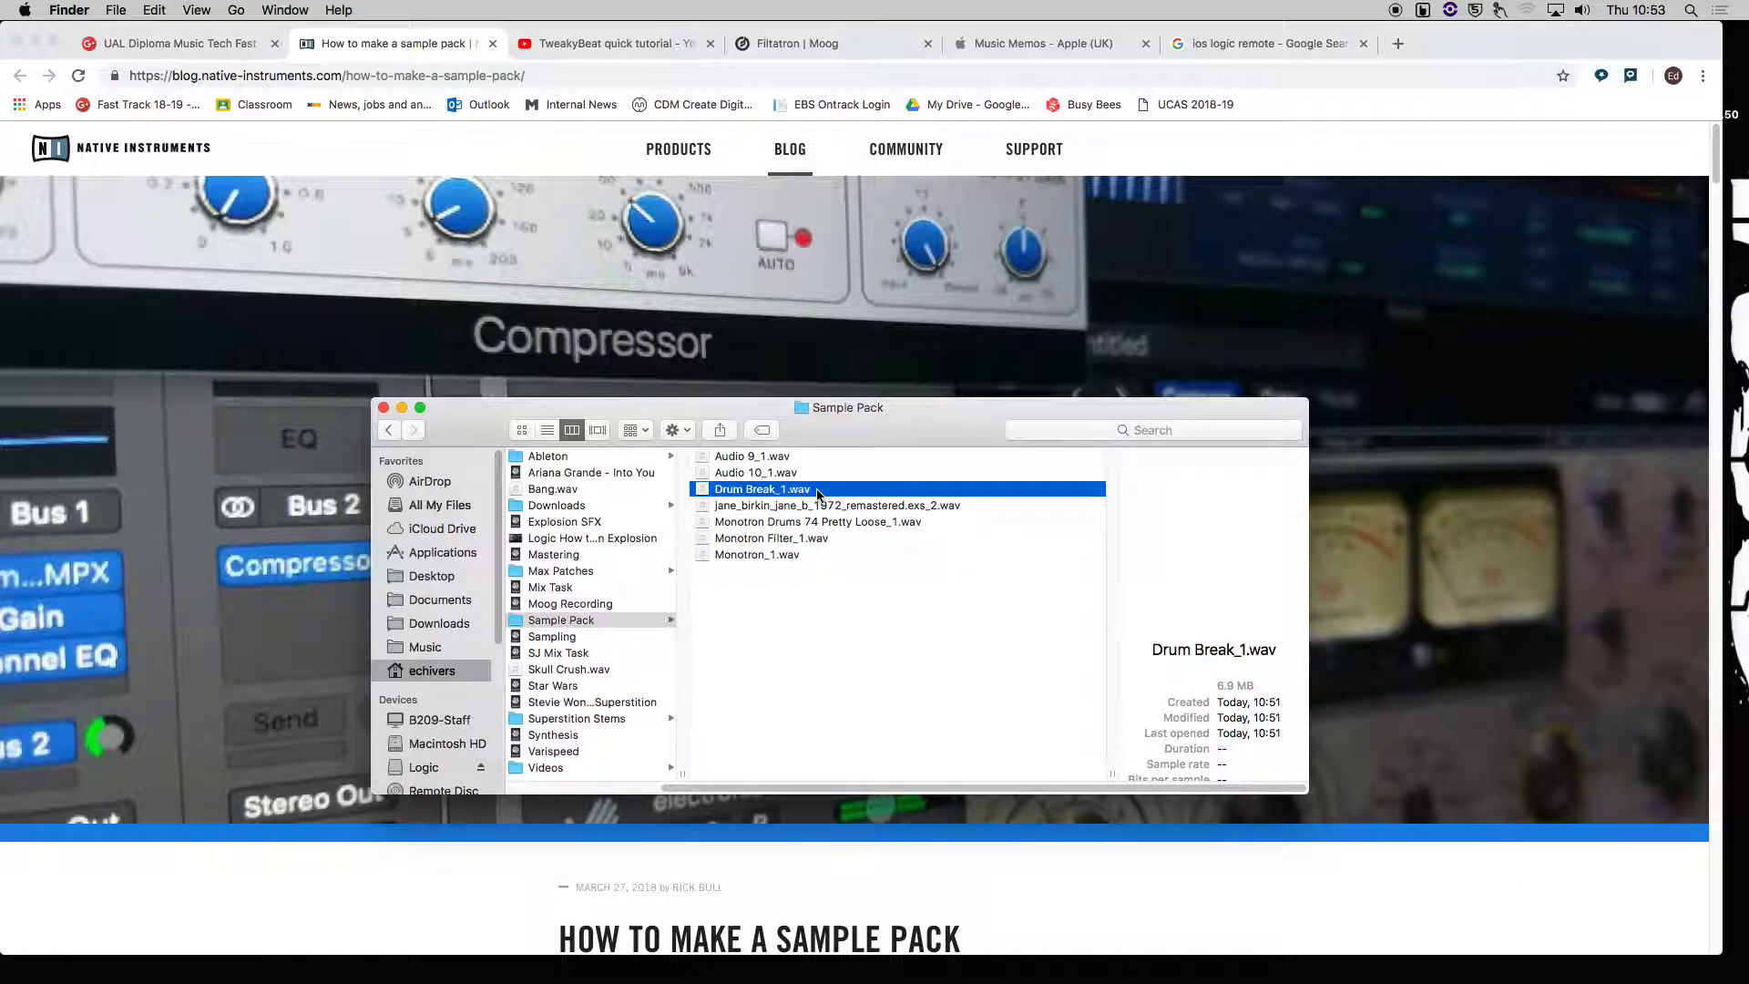
pyautogui.click(765, 476)
pyautogui.click(760, 459)
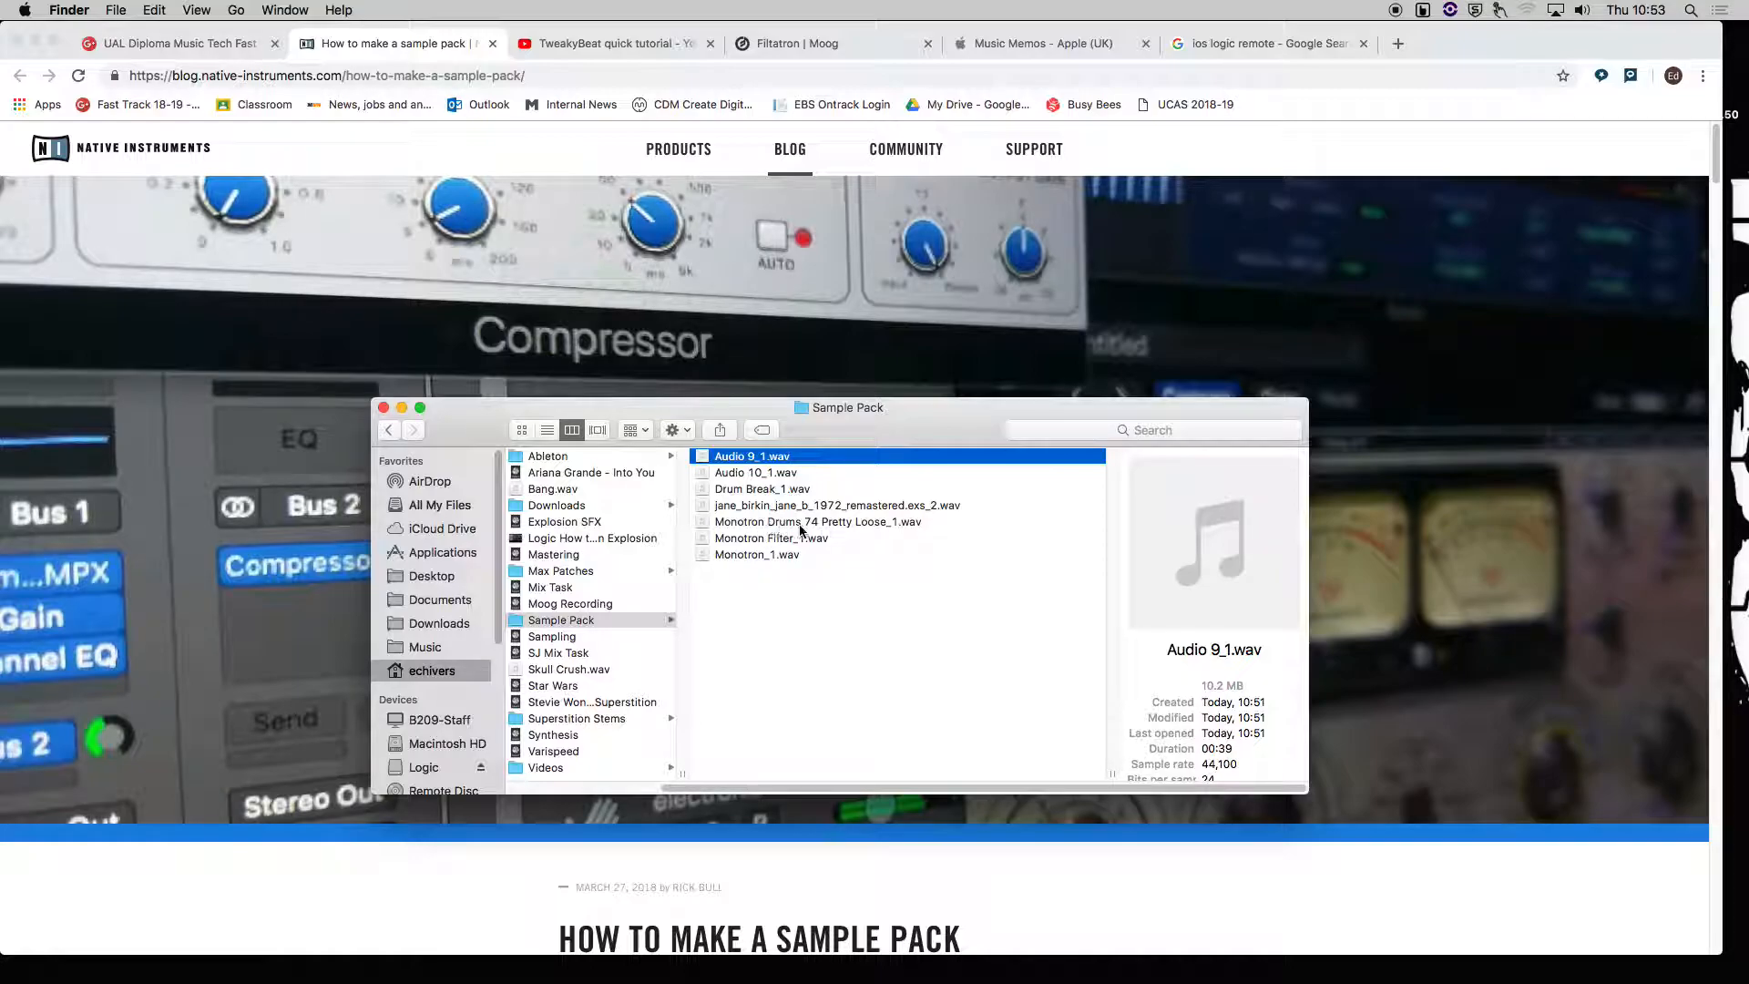
pyautogui.click(900, 523)
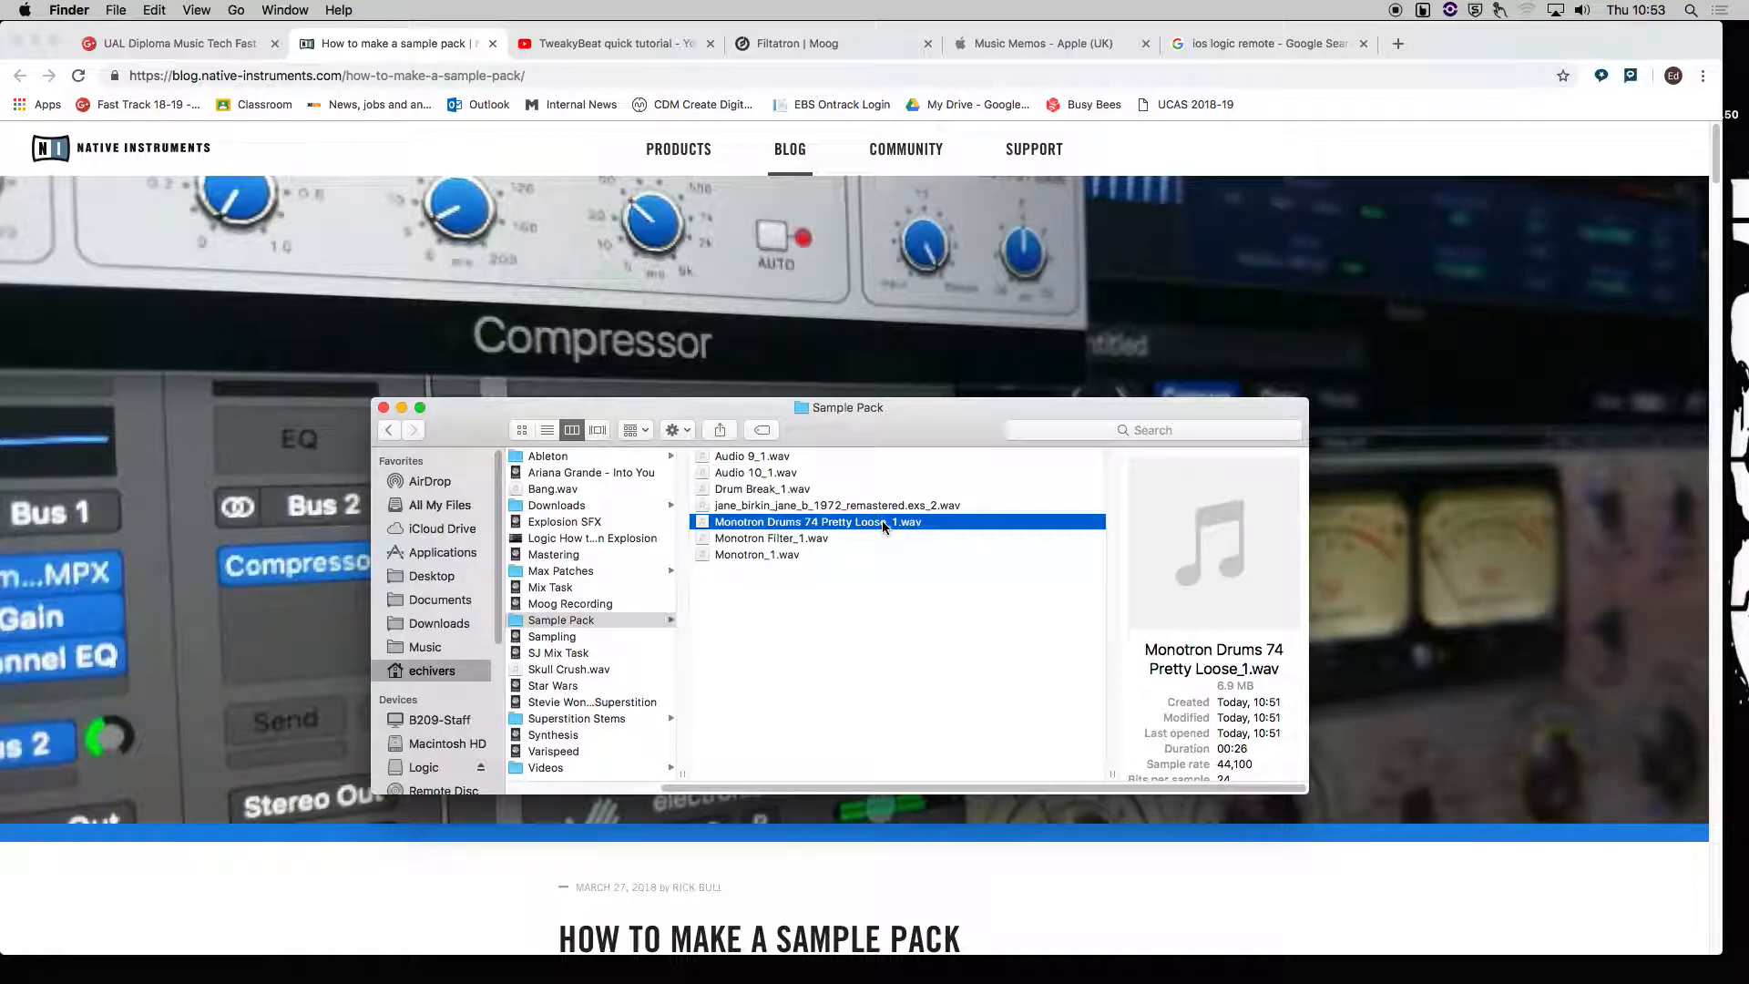
# Switch to Logic, set the playhead to bar 5, and move the Monotron Drums 74 Pretty Loose region to bar 1.
pyautogui.press('super+Tab')
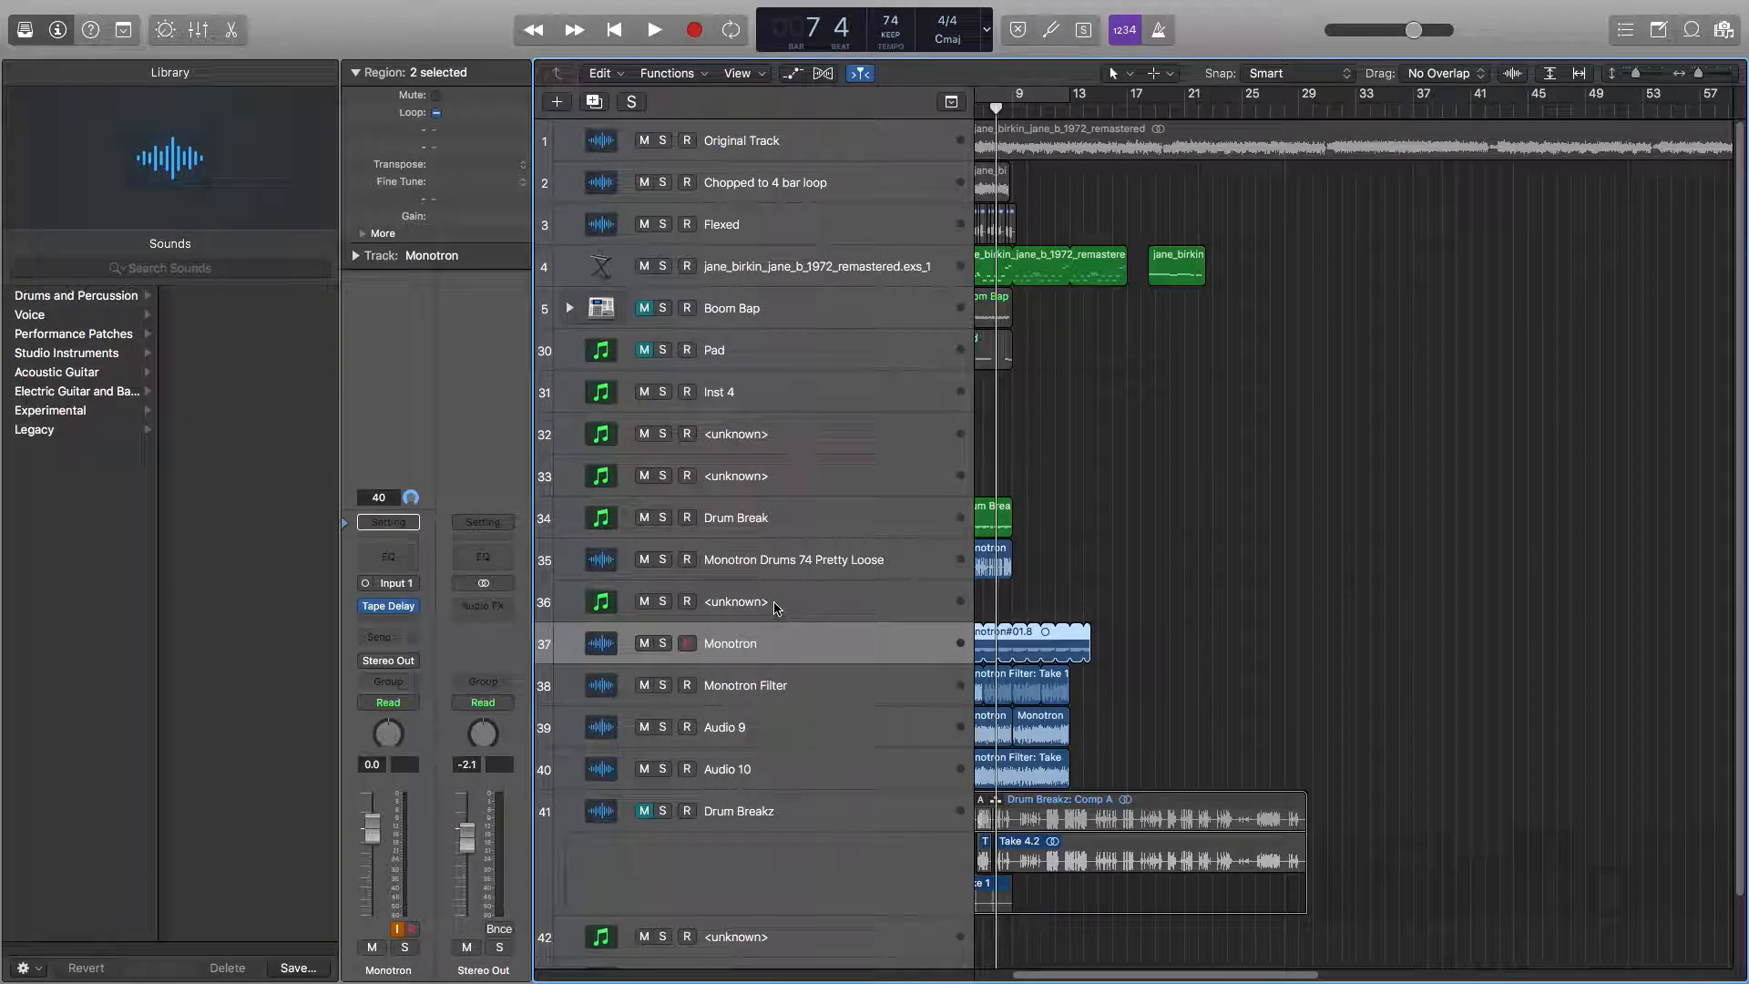
pyautogui.click(777, 570)
pyautogui.click(777, 515)
pyautogui.click(774, 469)
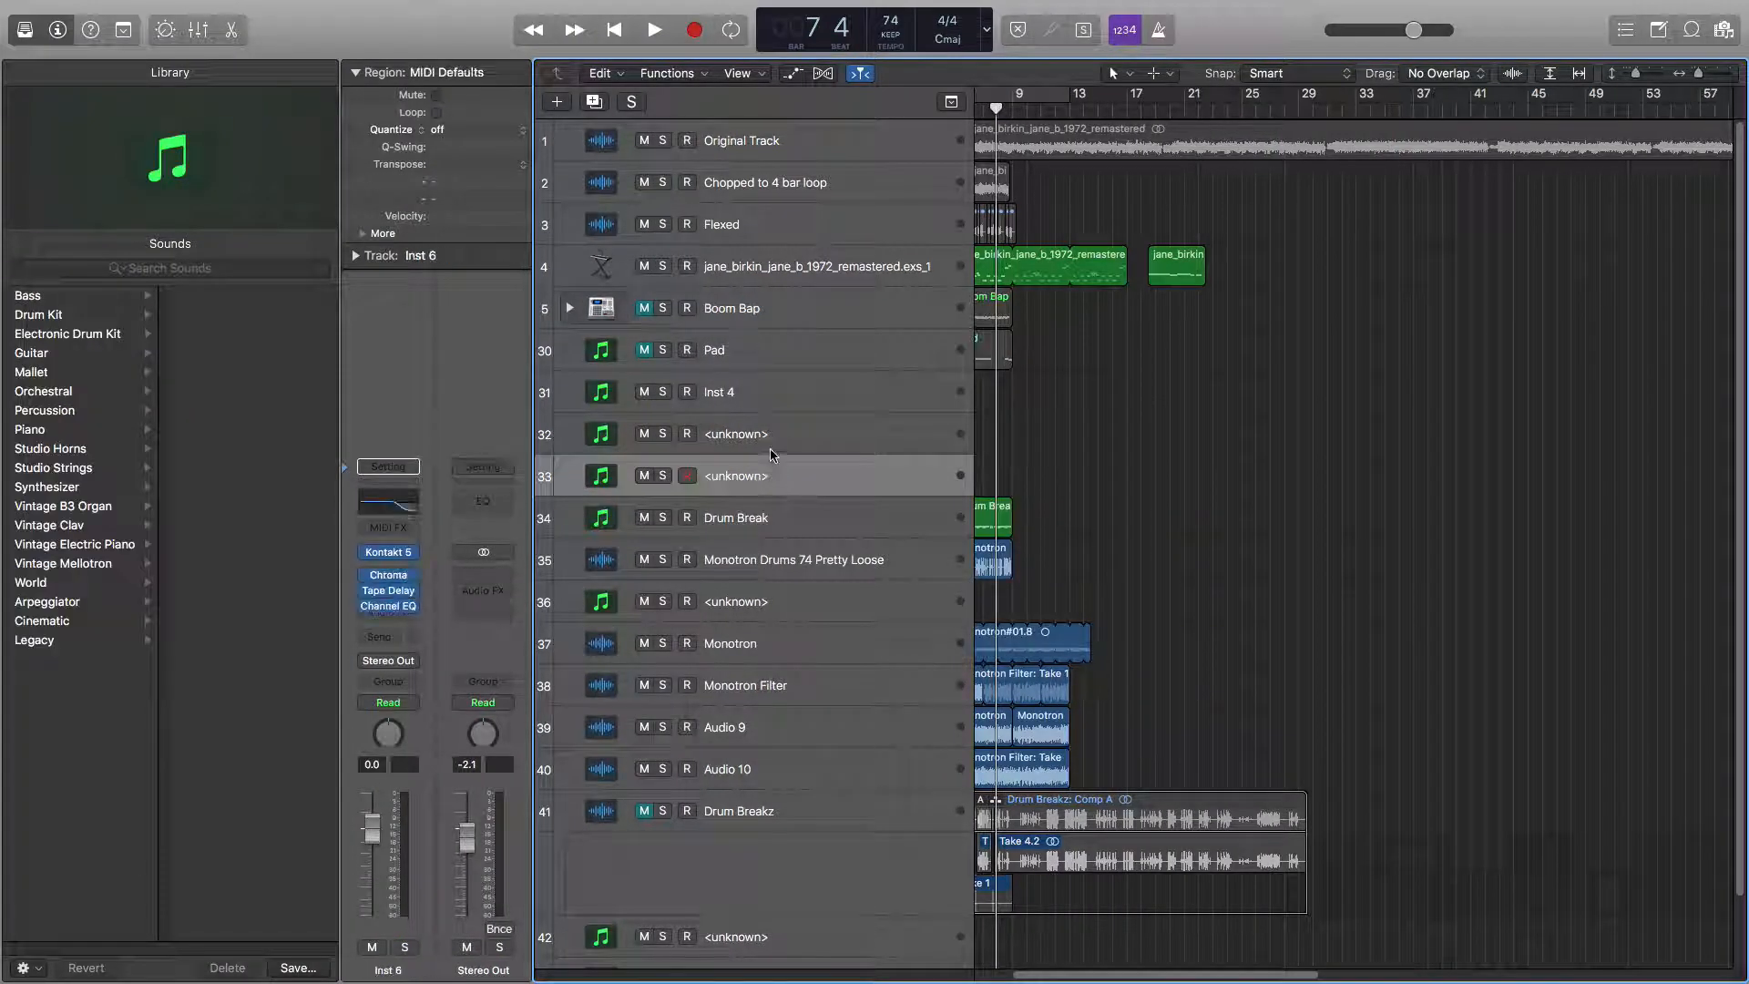
pyautogui.click(772, 437)
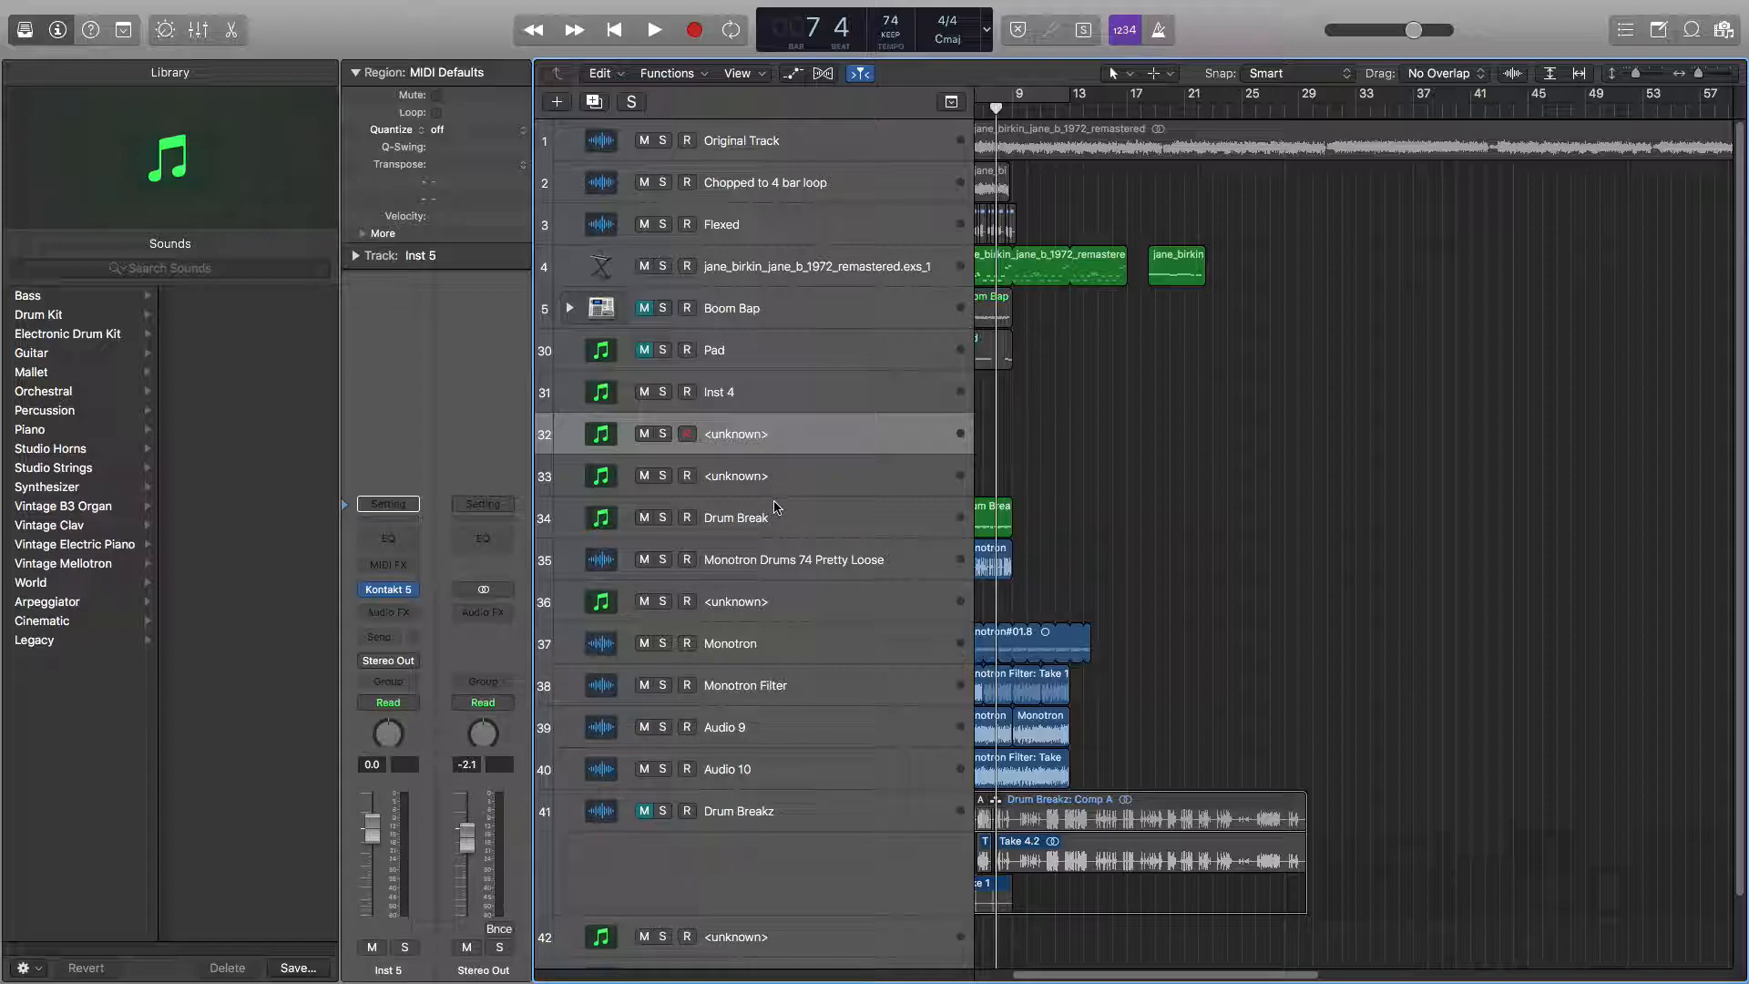
pyautogui.click(770, 565)
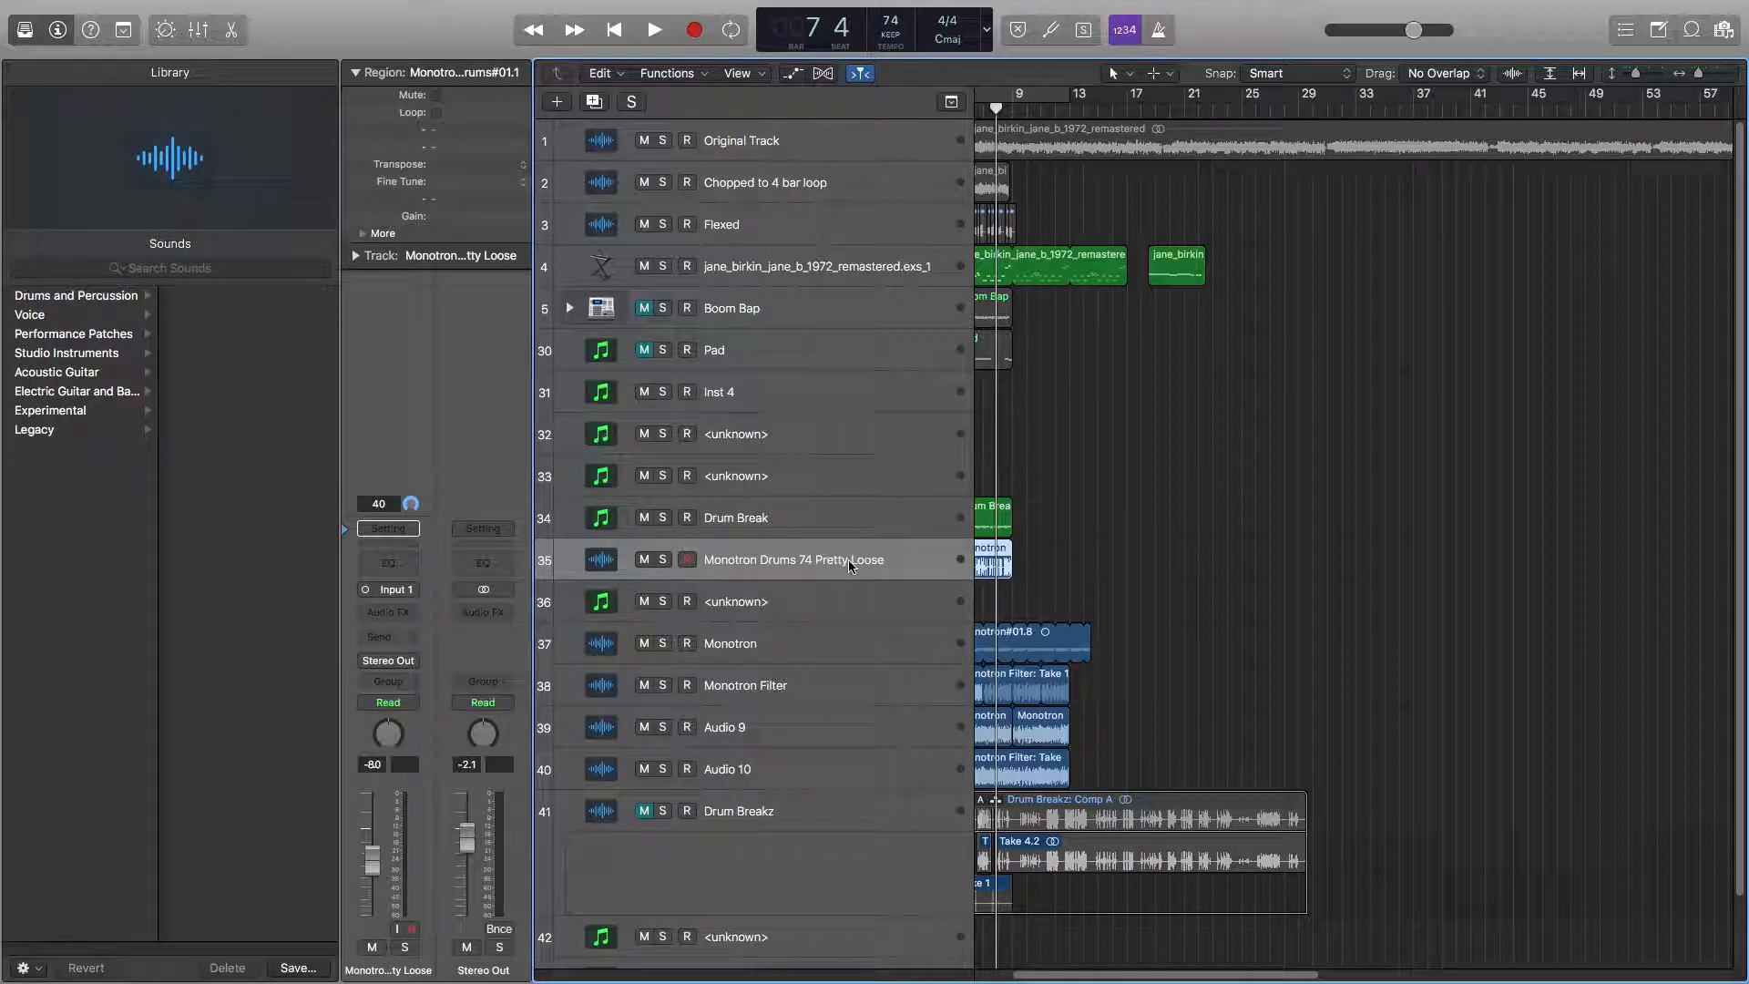
pyautogui.hscroll(-3, 1105, 570)
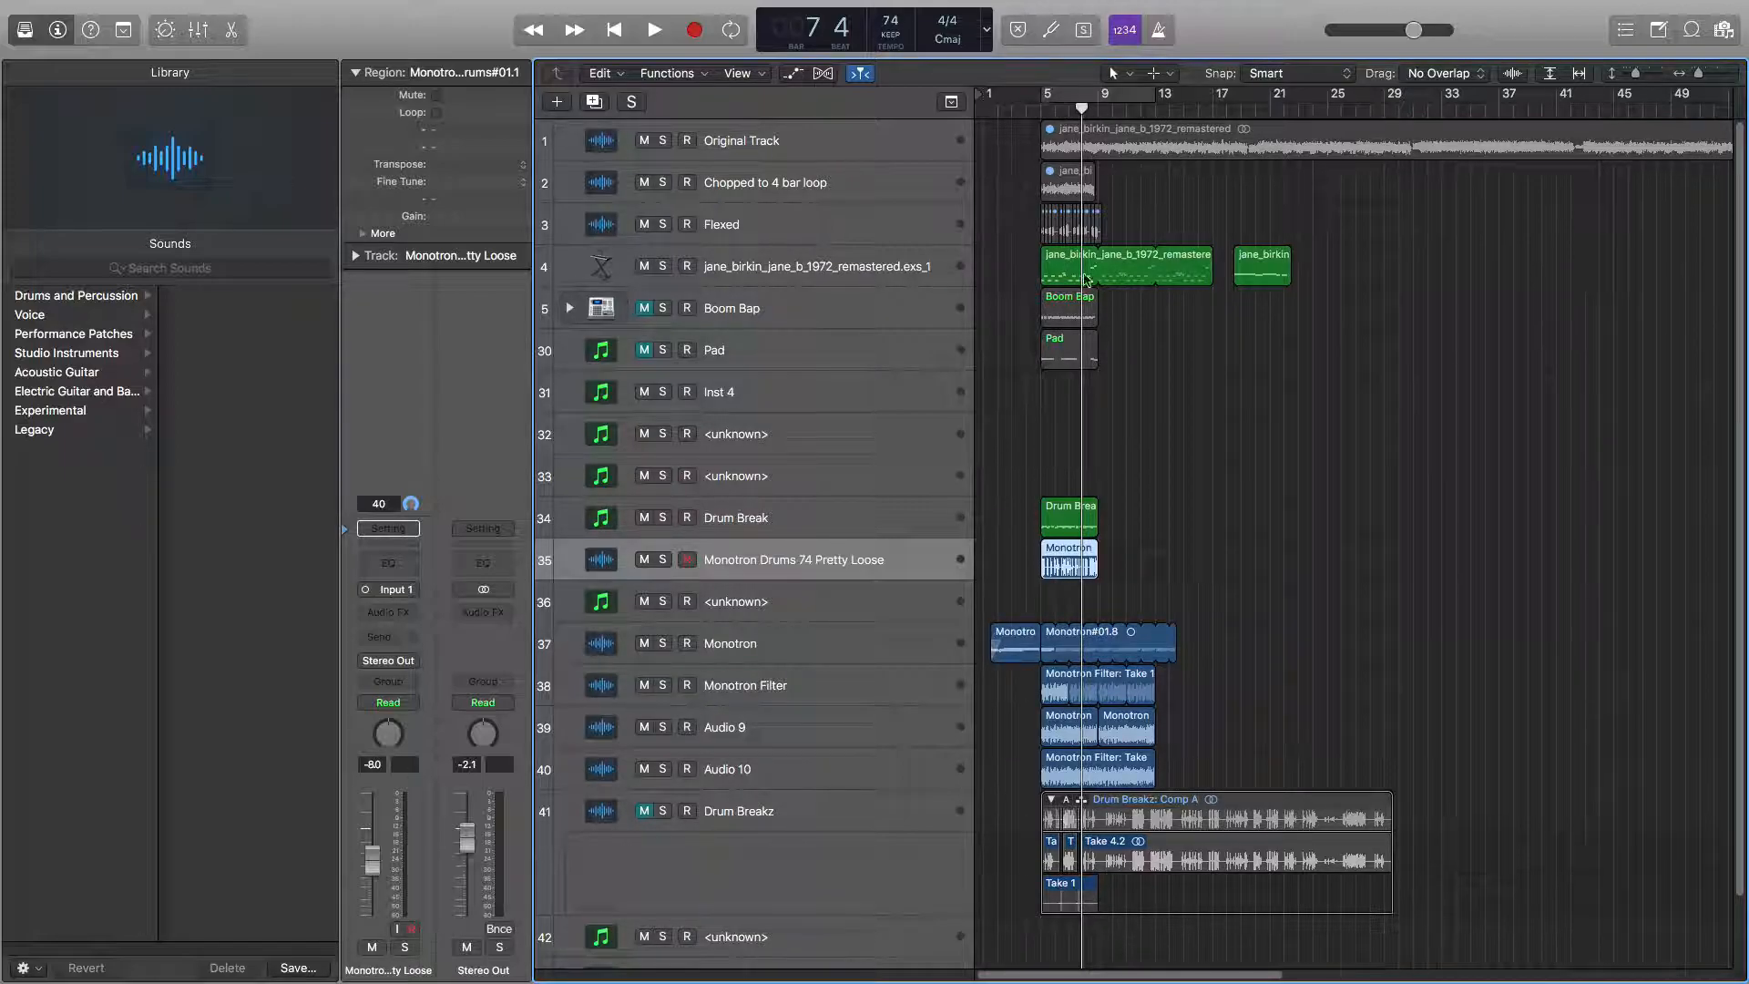
pyautogui.click(1041, 111)
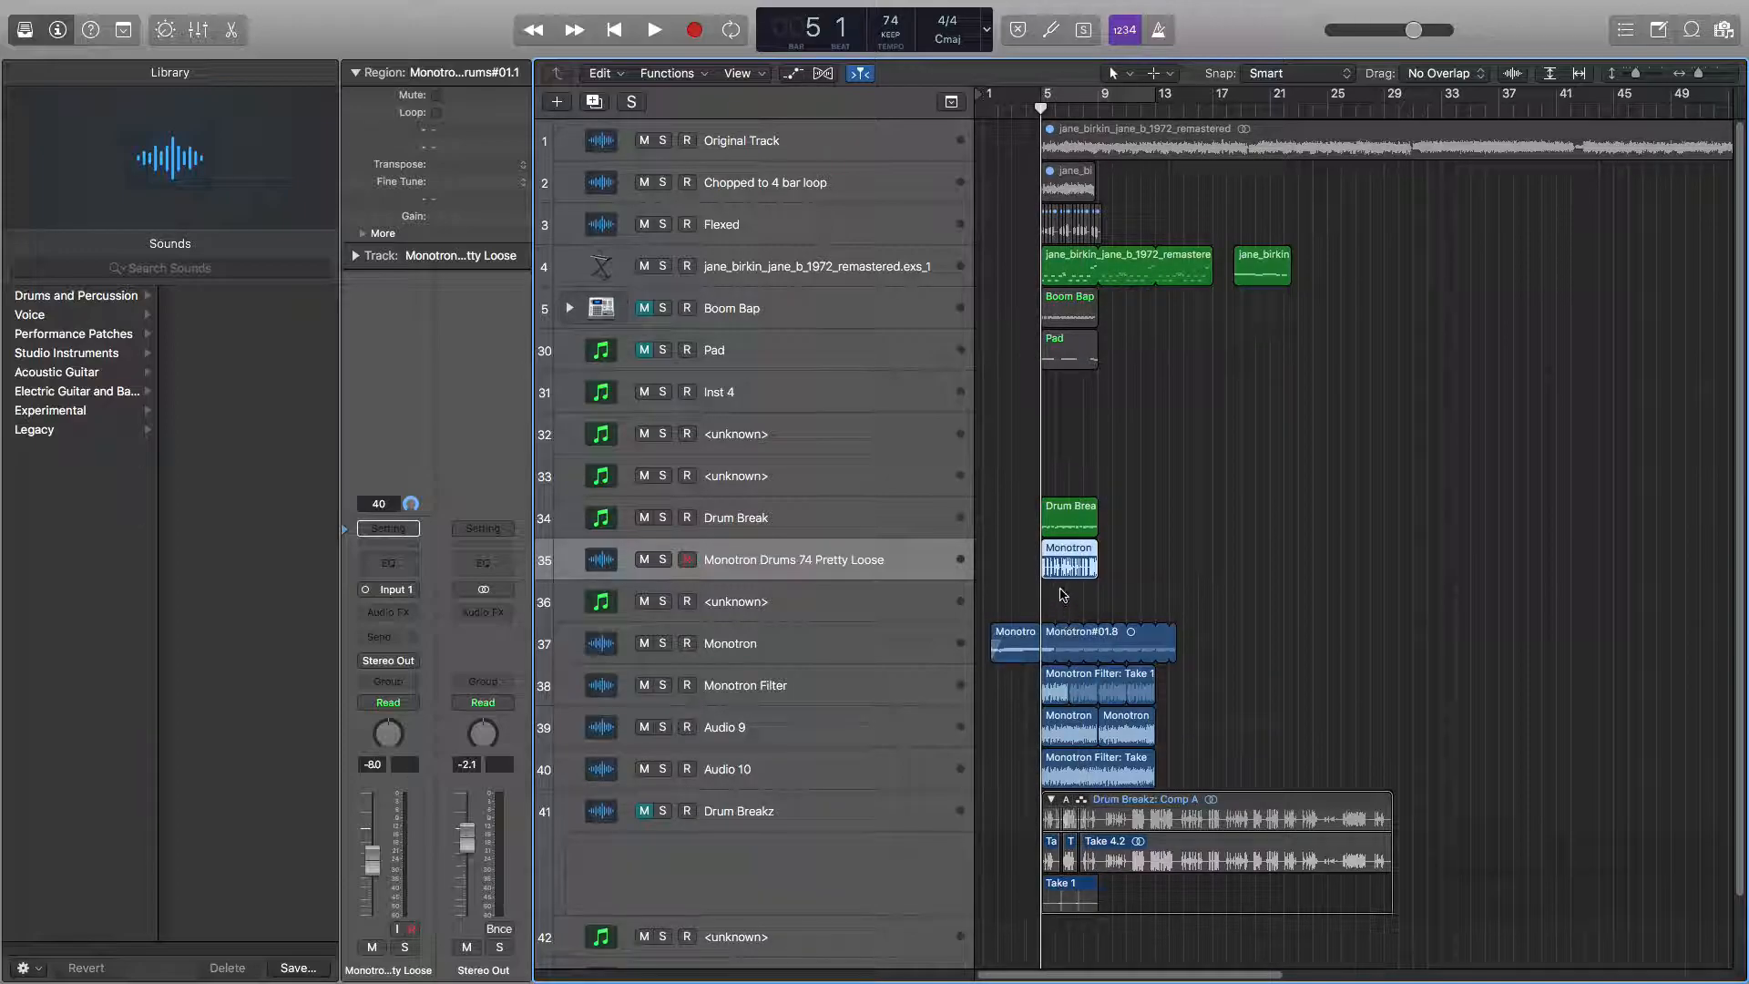
pyautogui.moveTo(1062, 569); pyautogui.dragTo(1002, 570)
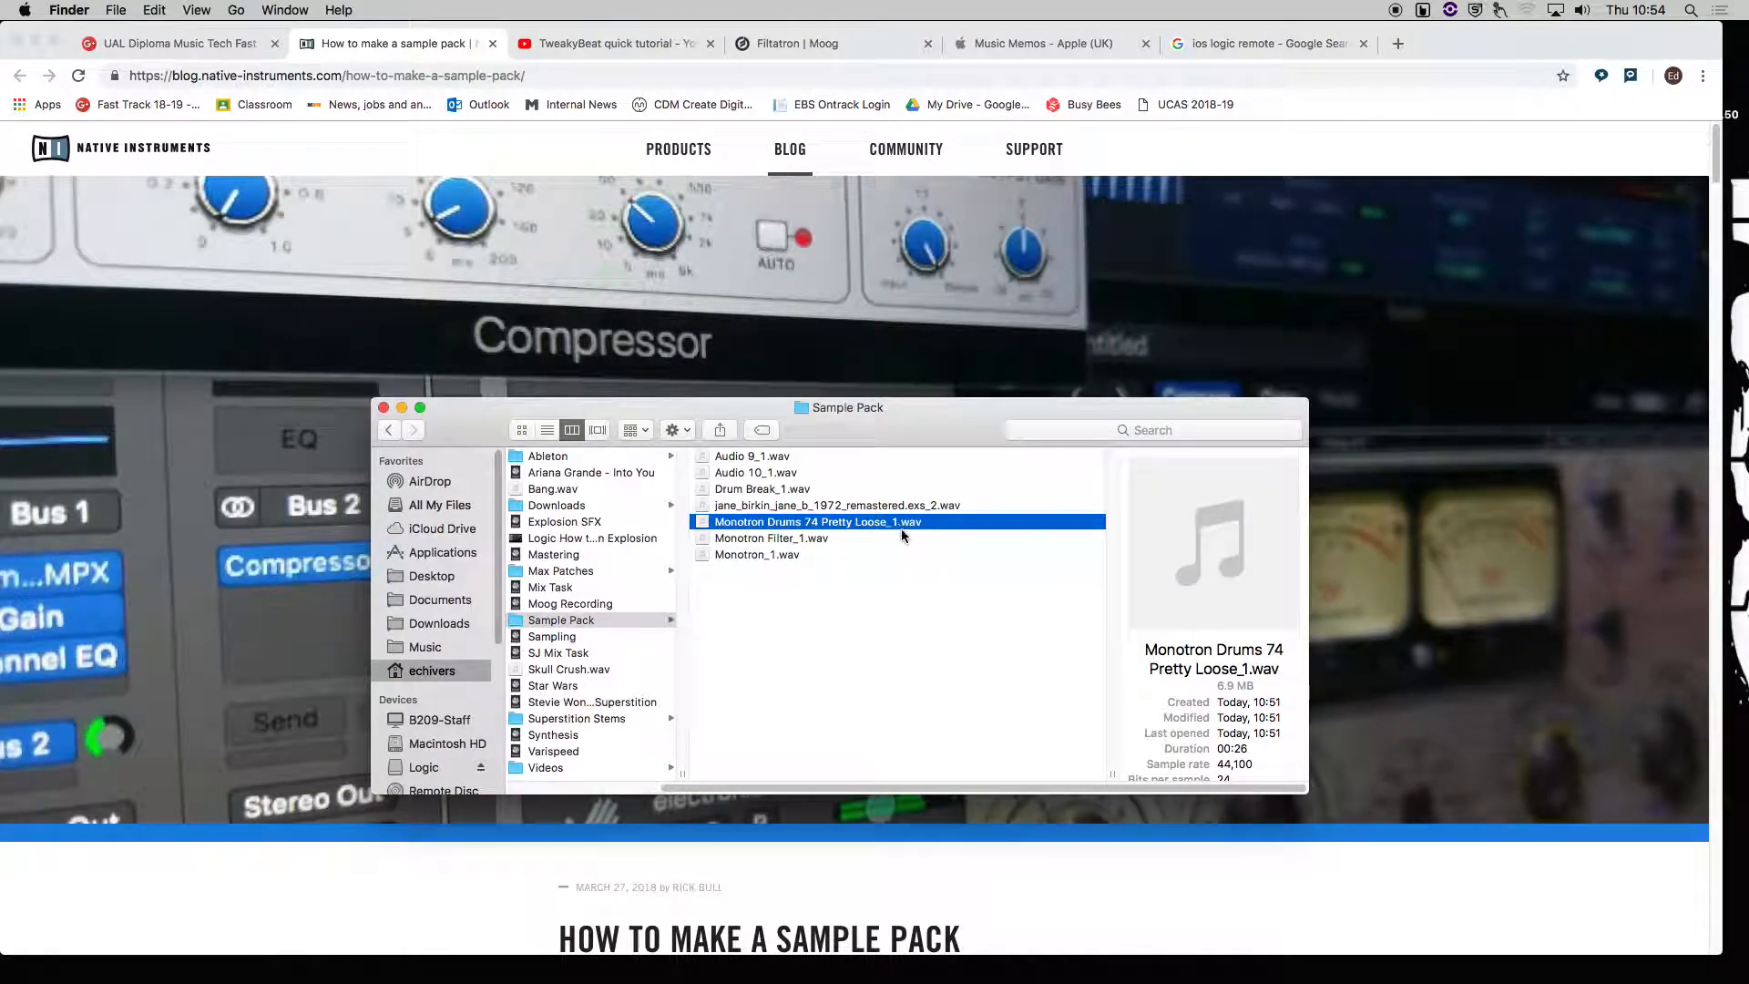
# Preview Monotron Drums 74 Pretty Loose_1.wav, Monotron Filter_1.wav and Monotron_1.wav in Finder with Quick Look.
pyautogui.press('space')
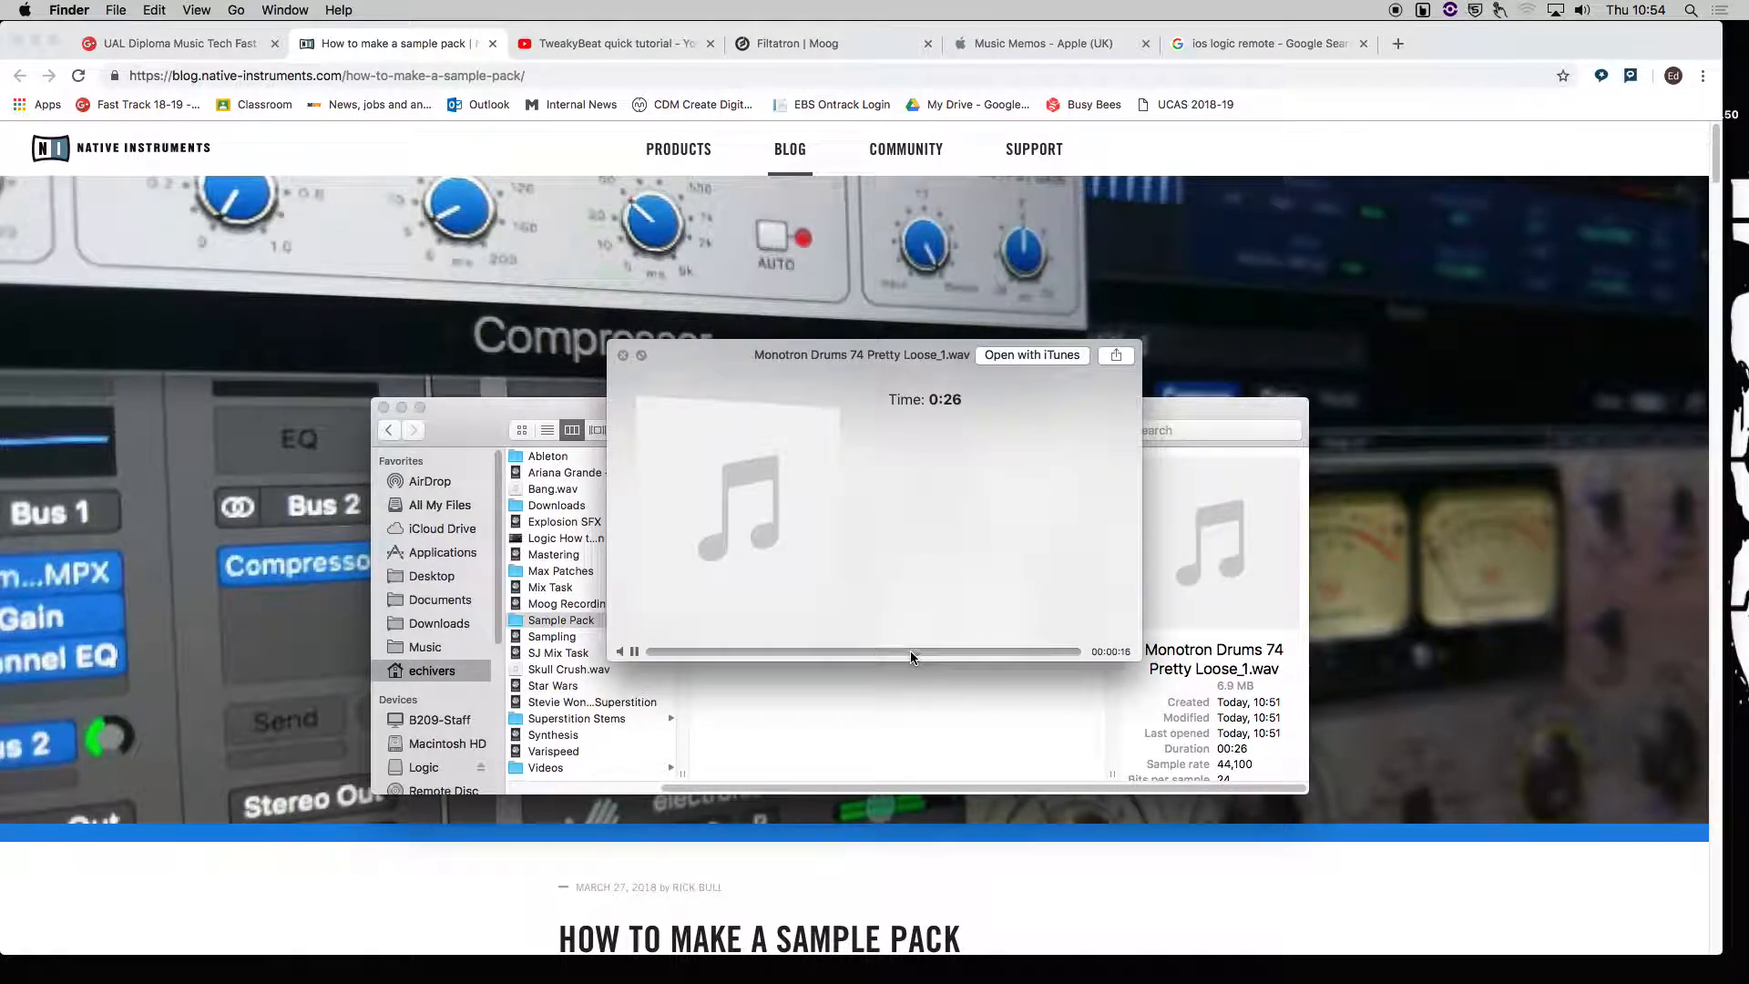
pyautogui.press('space')
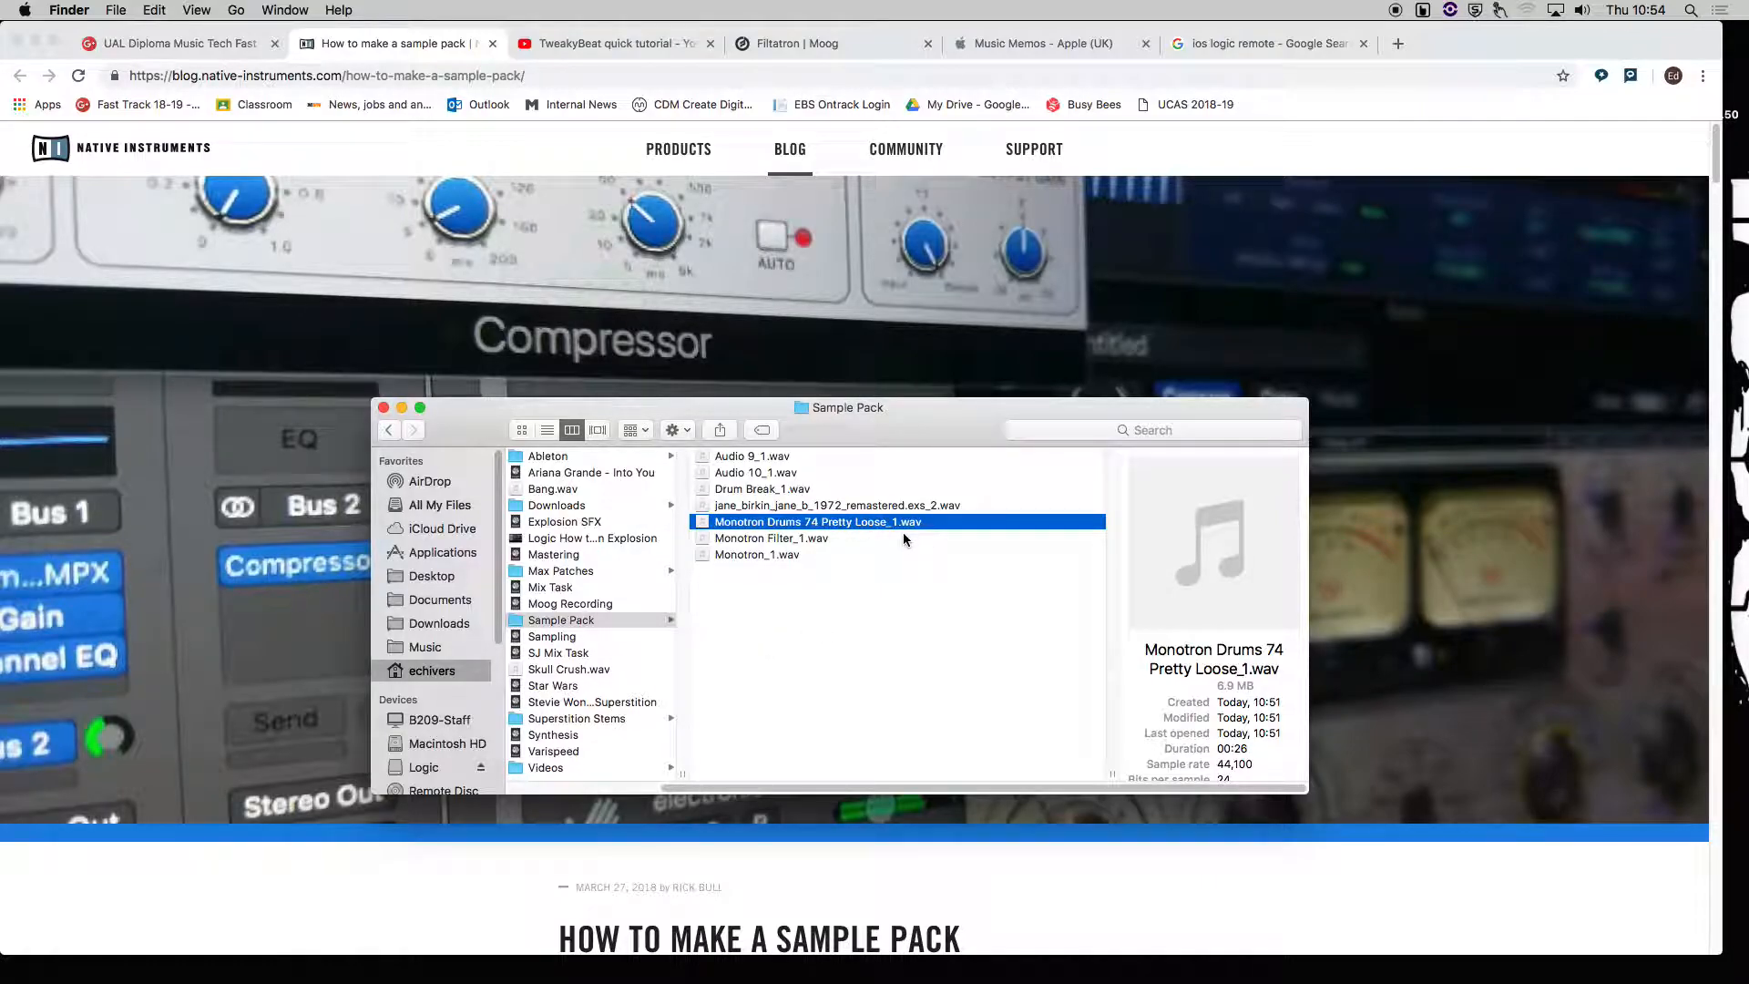
pyautogui.press('space')
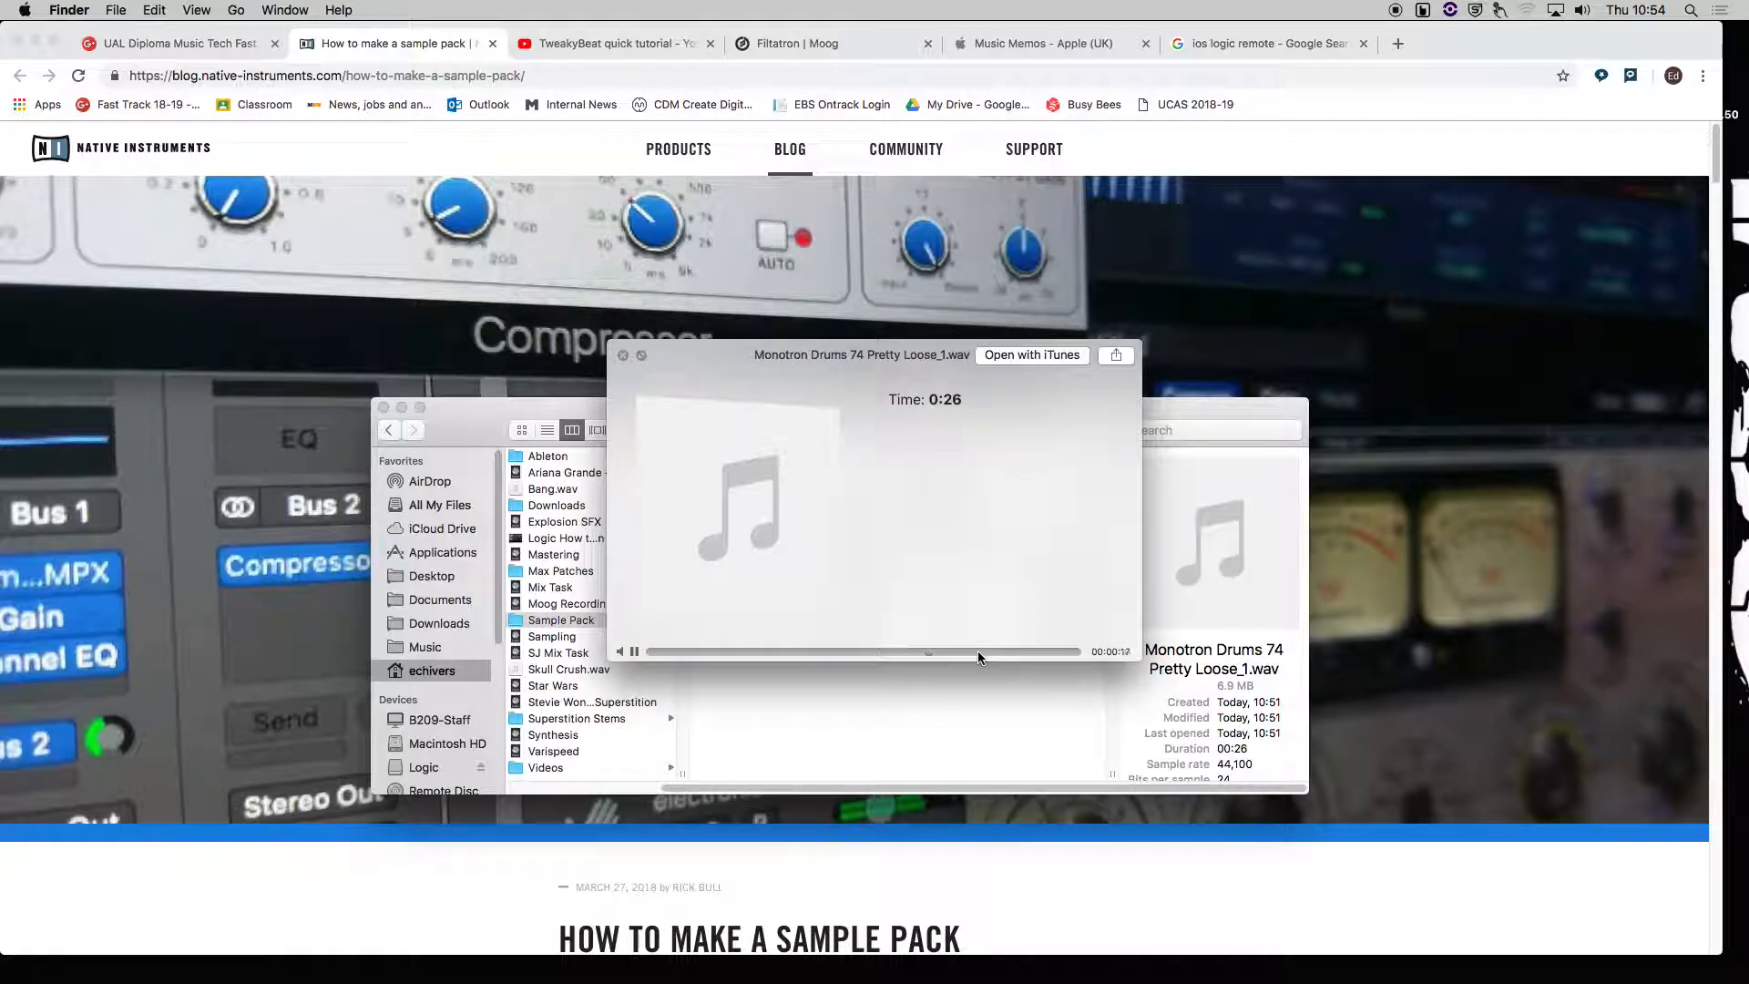
pyautogui.press('space')
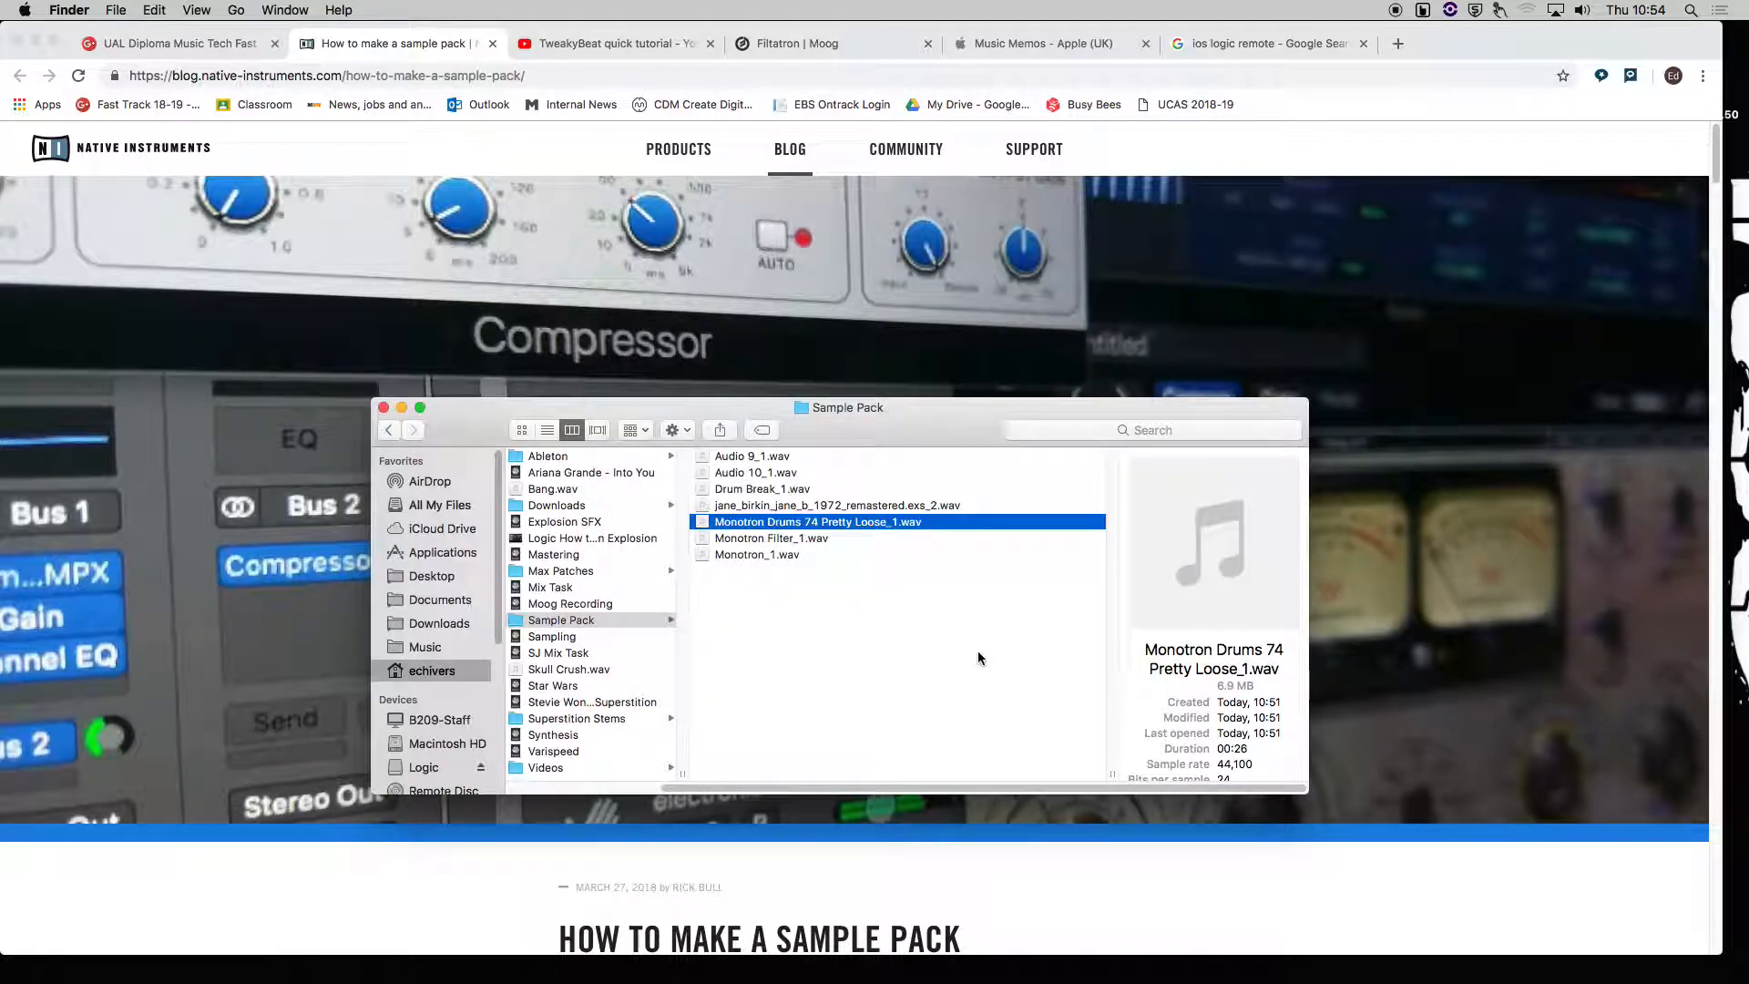
pyautogui.press('Down')
pyautogui.press('space')
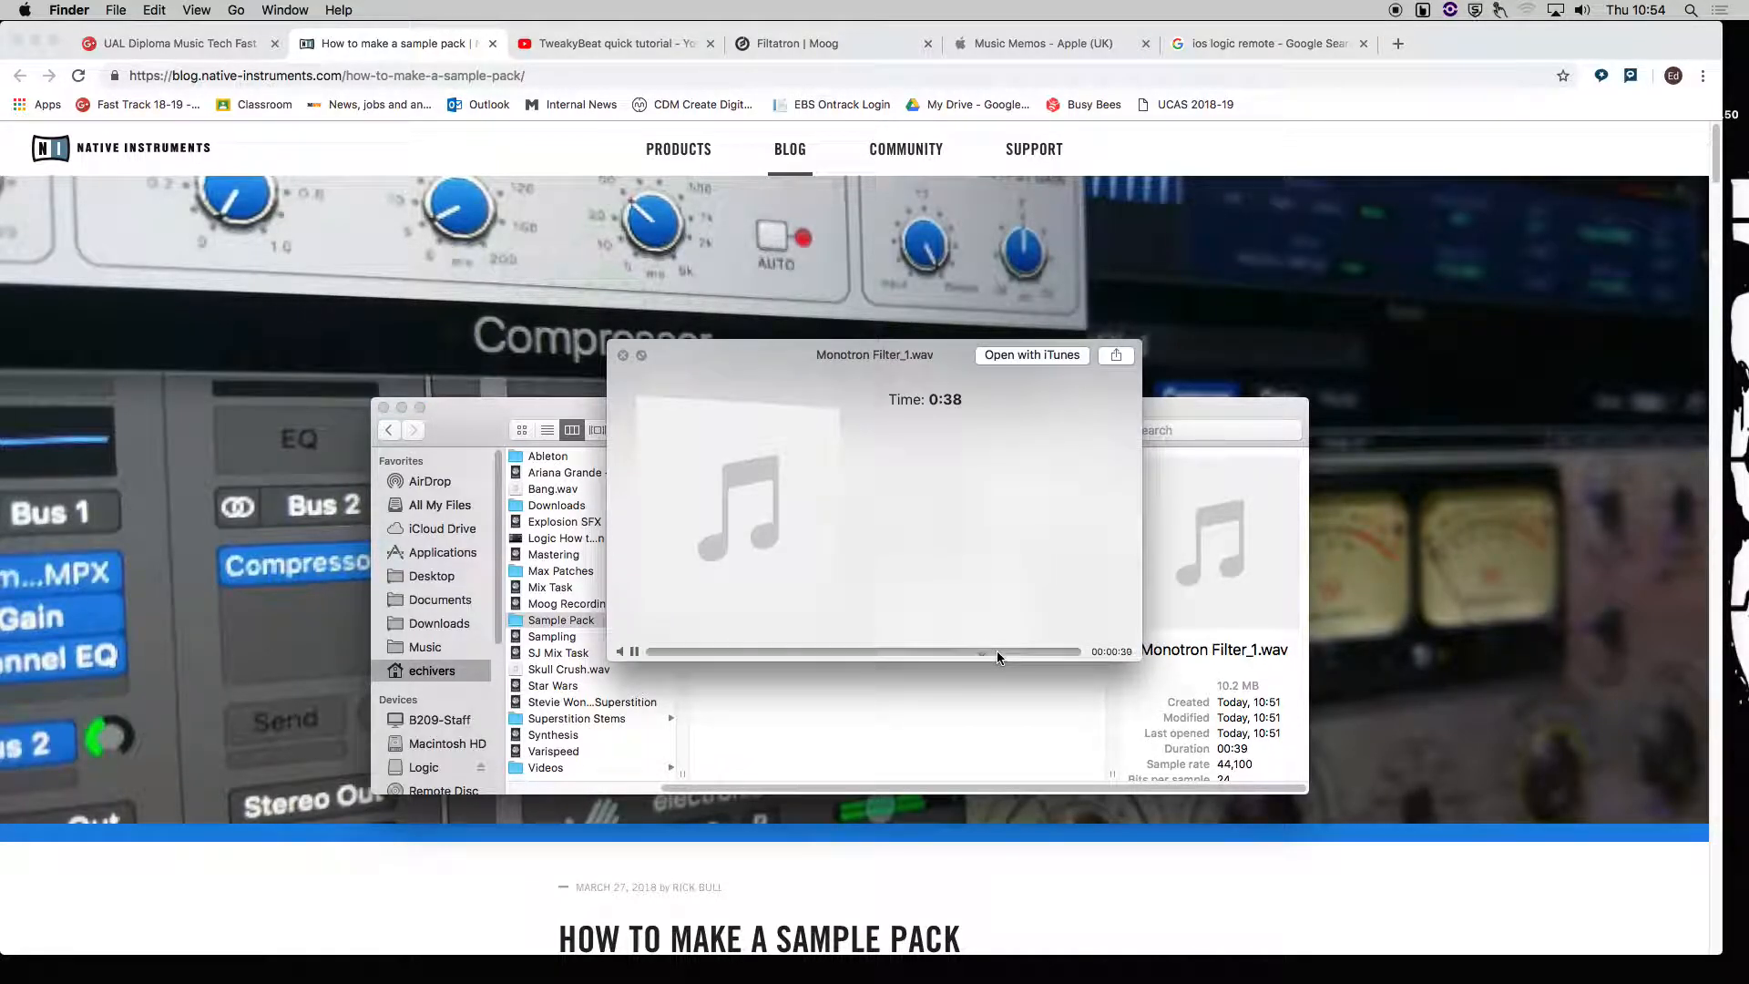
pyautogui.press('space')
pyautogui.press('Down')
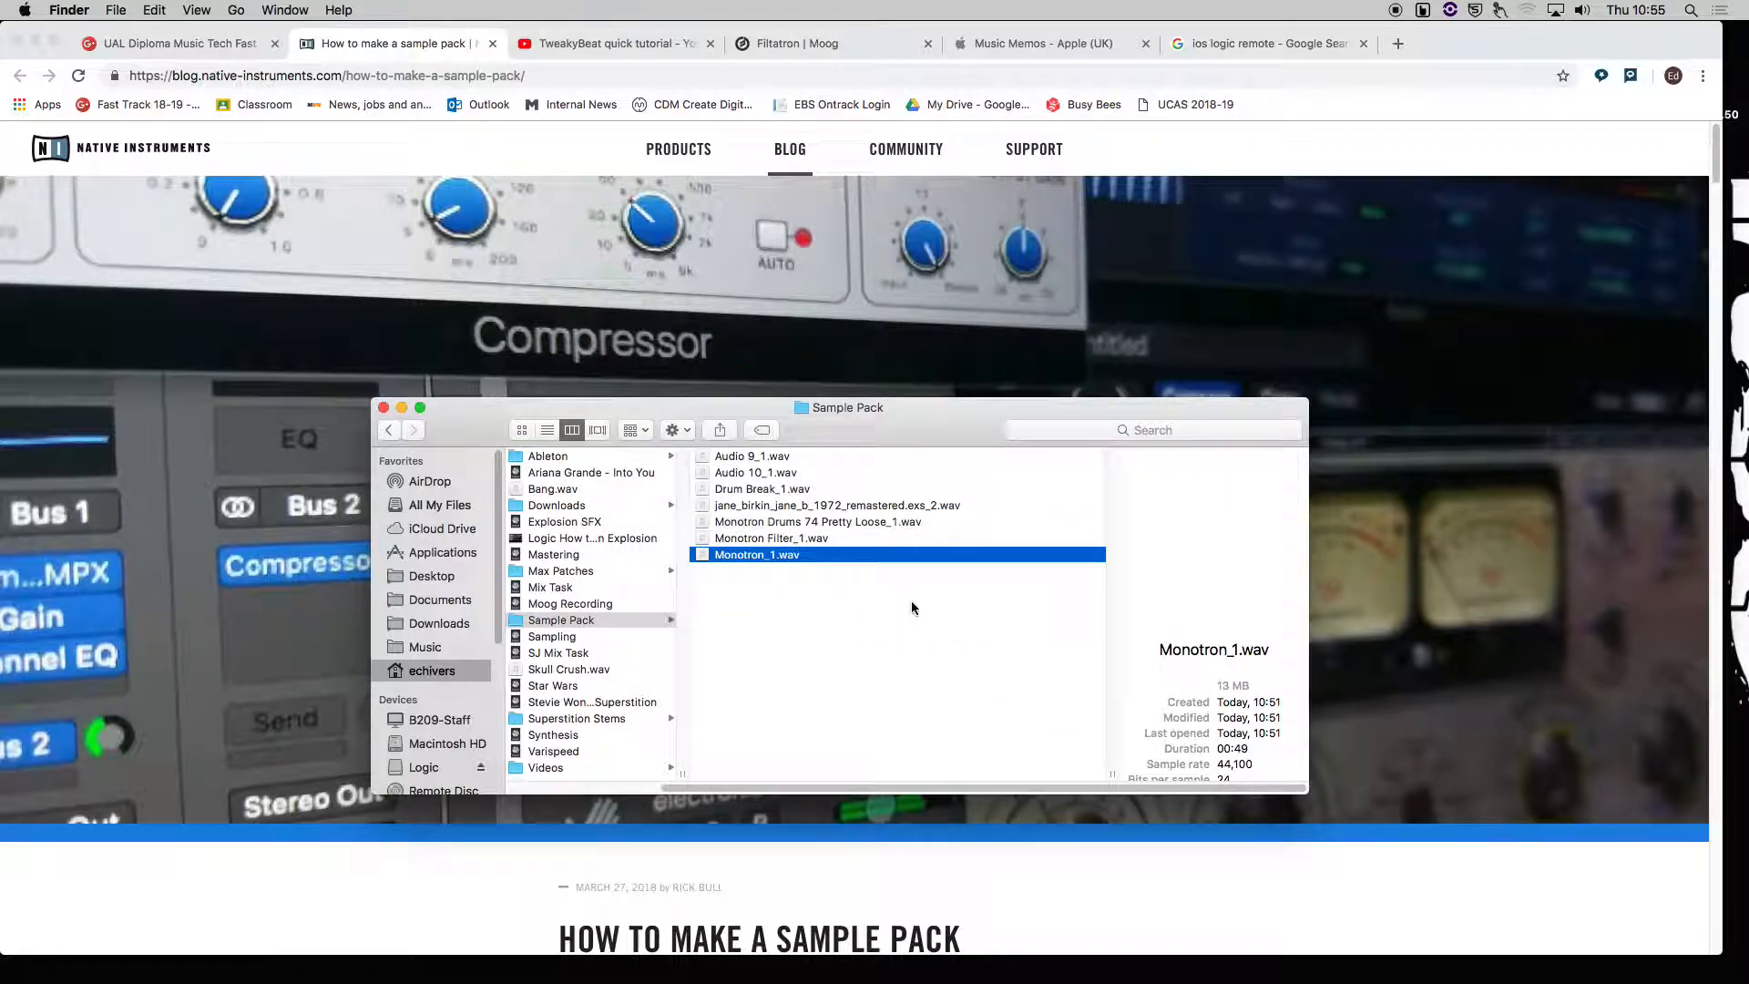
pyautogui.press('space')
pyautogui.click(983, 651)
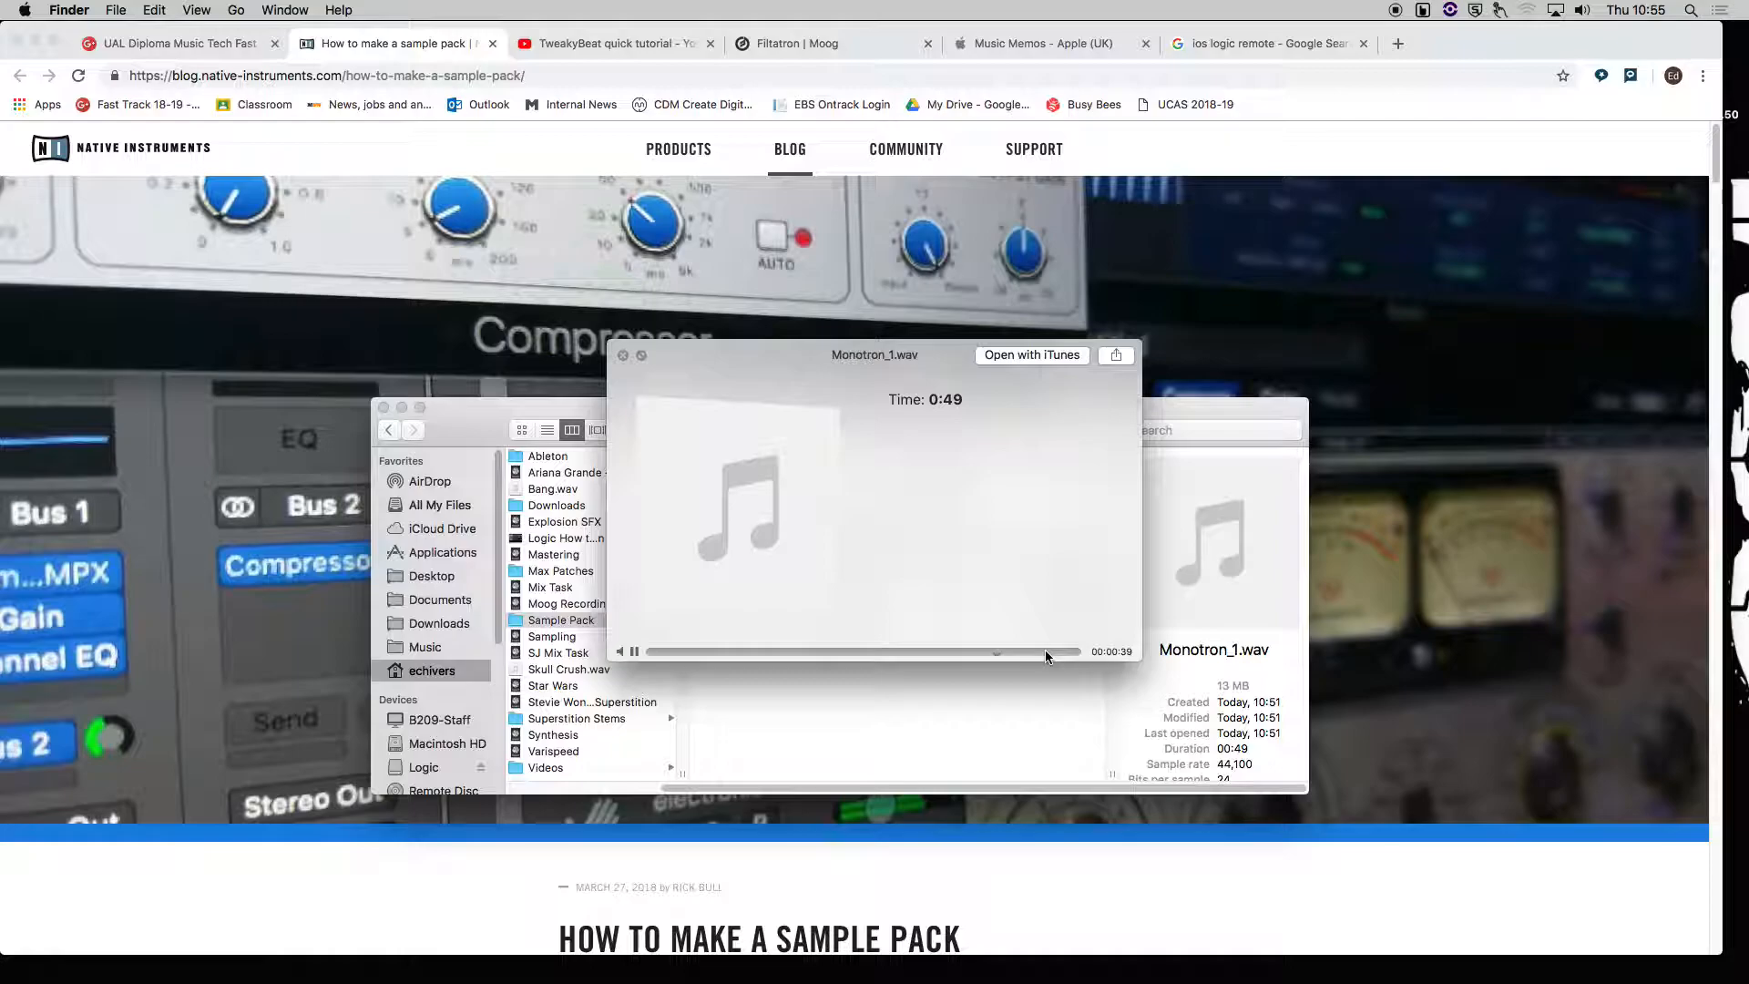
pyautogui.press('space')
# In Logic, move the Drum Break region to bar 1 and try shifting the Monotron regions as well.
pyautogui.hotkey('ctrl', 'Right')
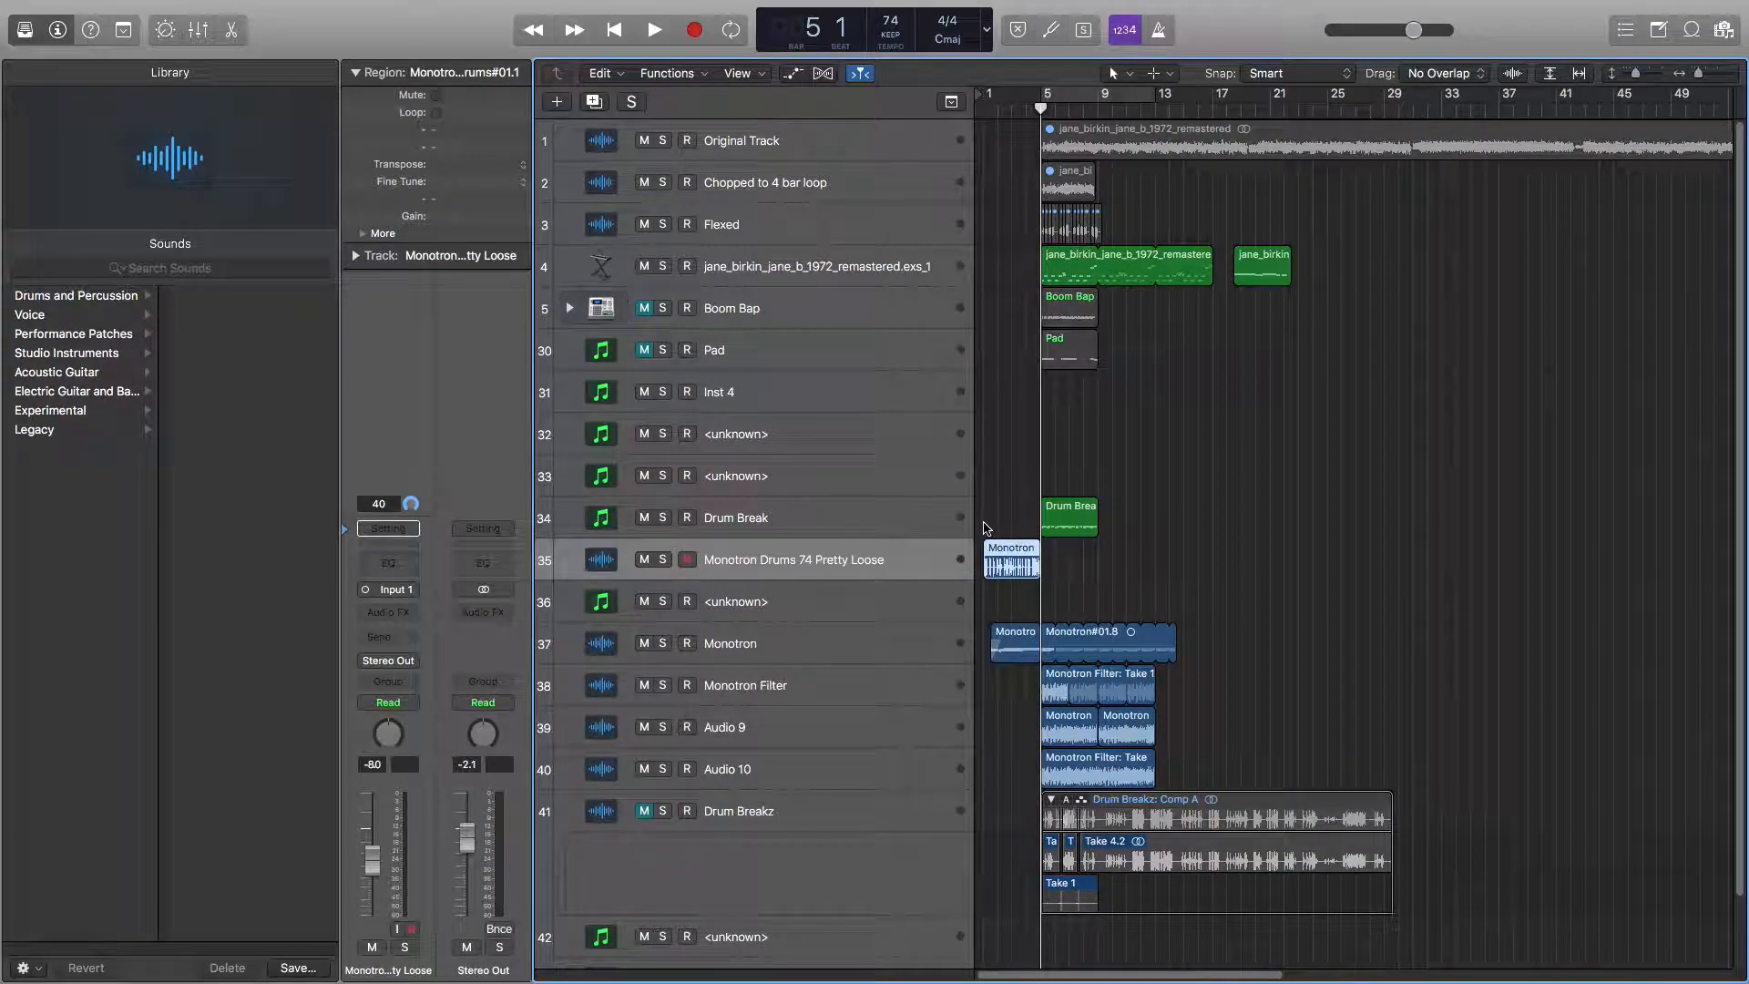
pyautogui.click(991, 526)
pyautogui.moveTo(1050, 523); pyautogui.dragTo(991, 524)
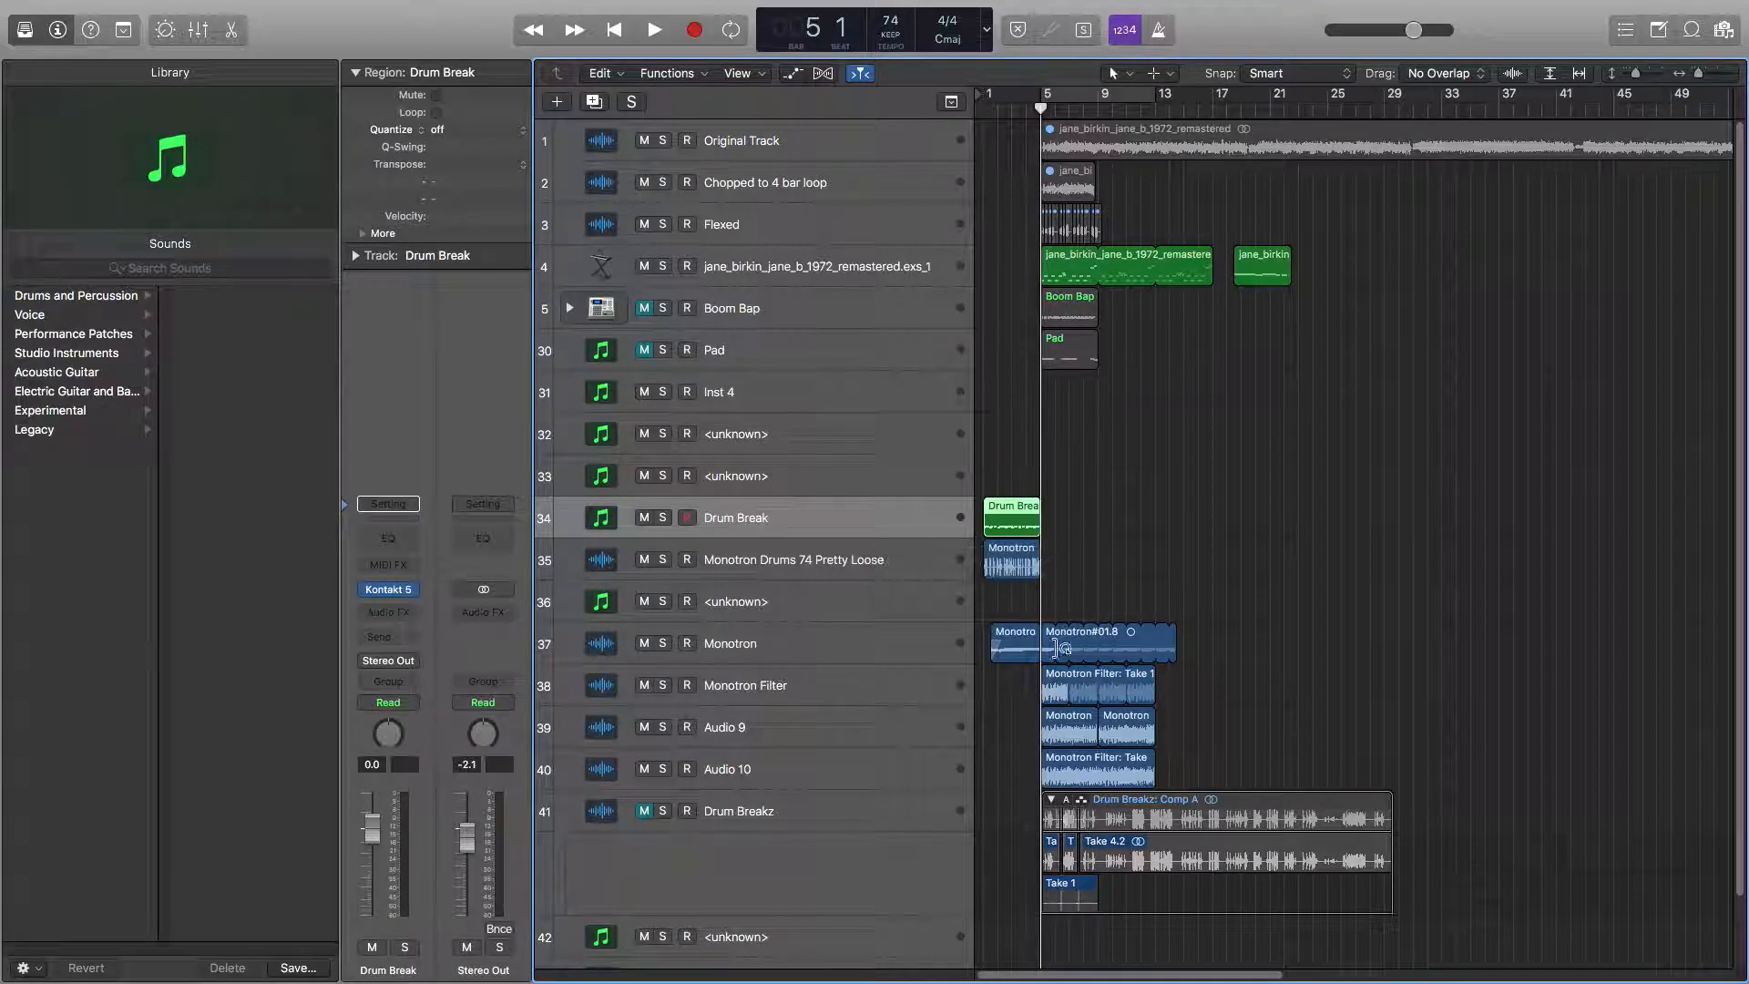
pyautogui.moveTo(1048, 690); pyautogui.dragTo(1006, 652)
pyautogui.moveTo(1070, 726); pyautogui.dragTo(959, 812)
# Create a folder named Drums in Sample Pack and move Monotron Drums 74 Pretty Loose_1.wav into it.
pyautogui.hotkey('ctrl', 'Left')
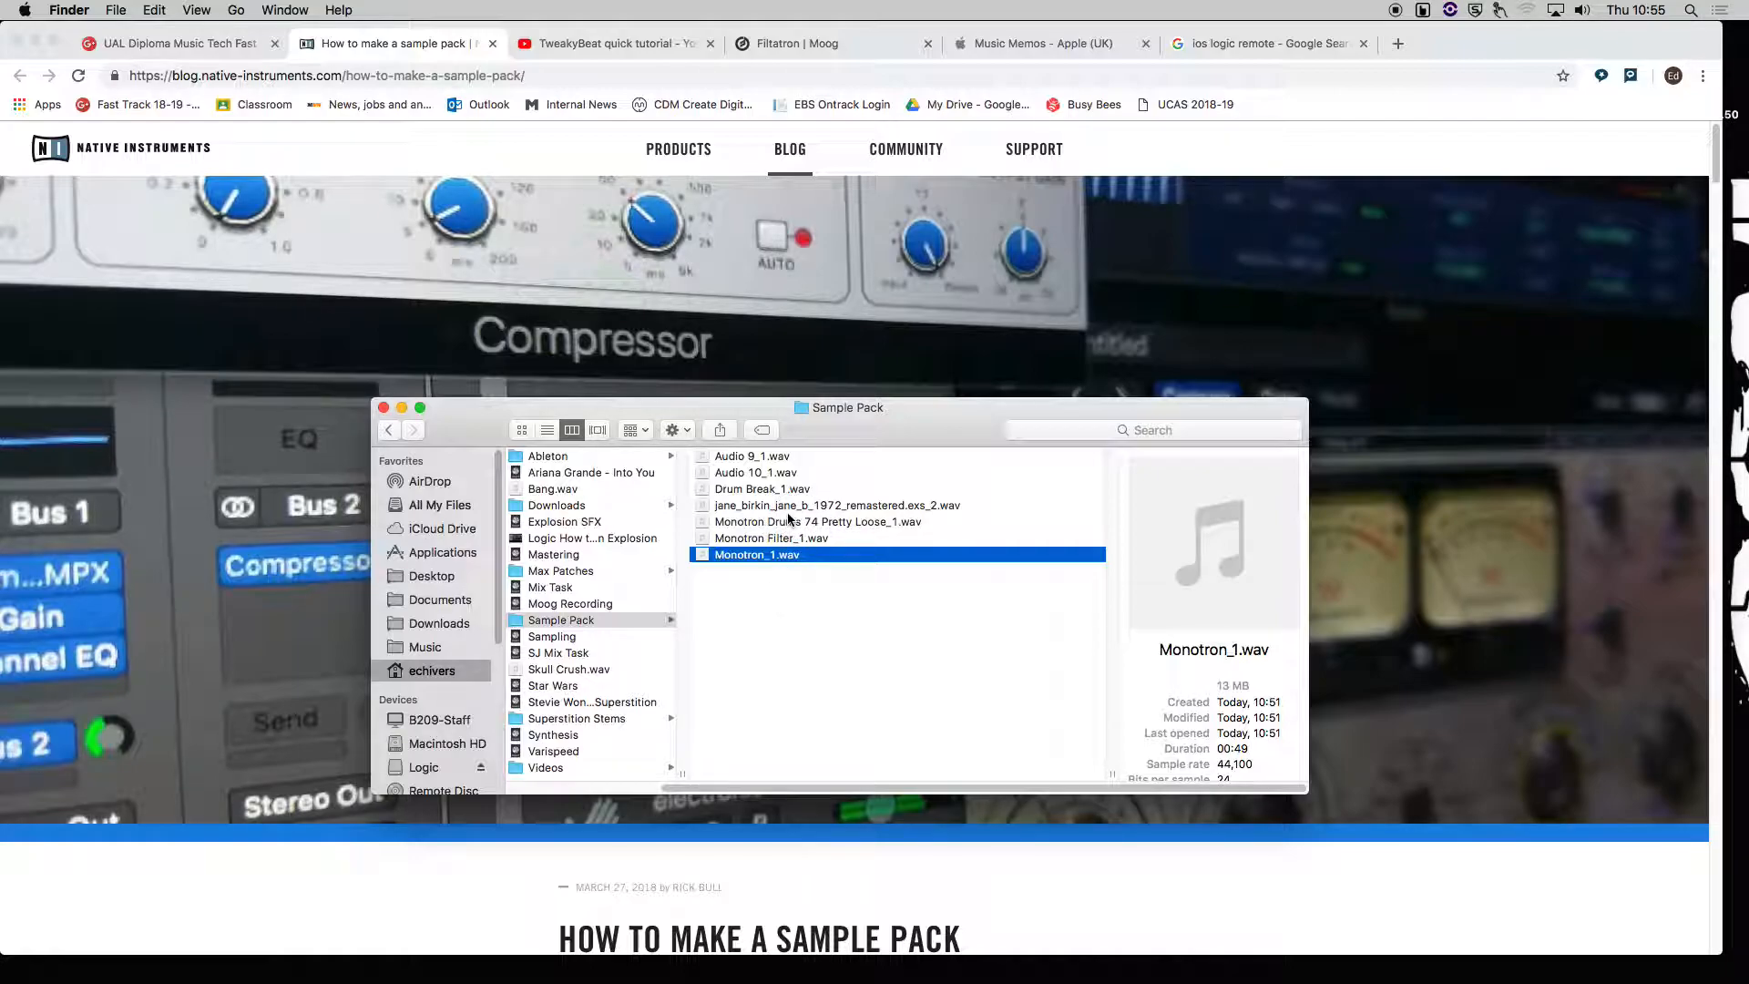
pyautogui.rightClick(784, 609)
pyautogui.click(838, 614)
pyautogui.write('Drums')
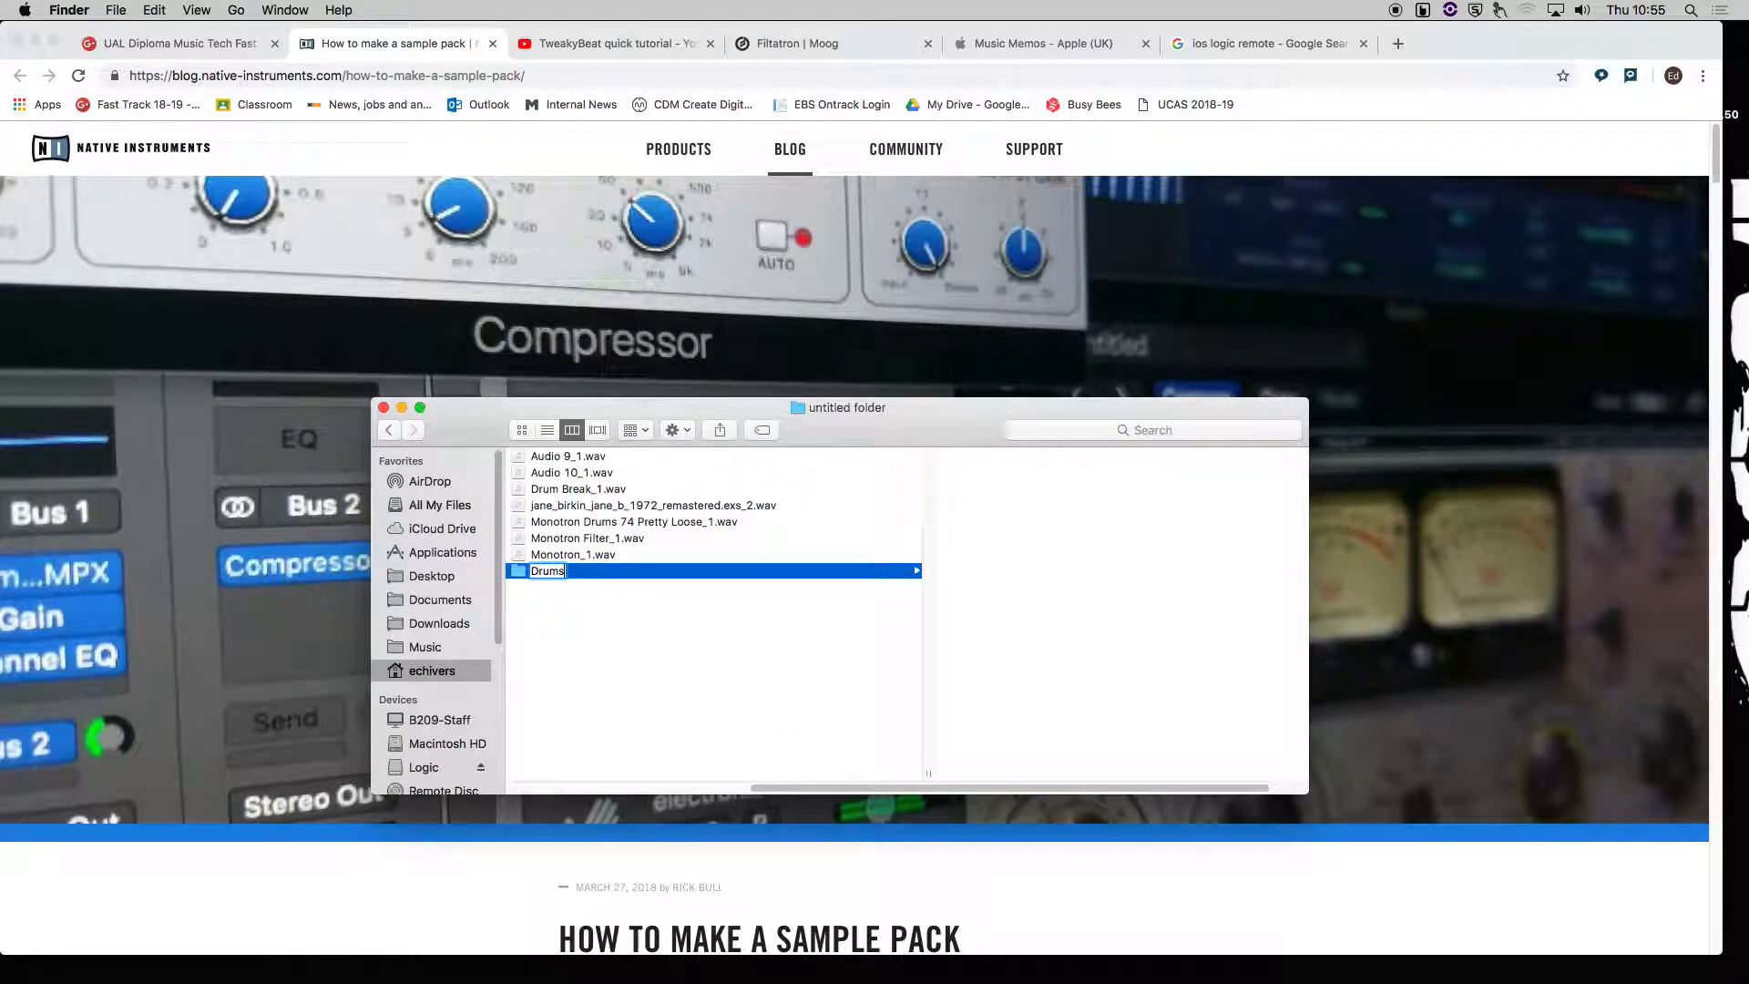
pyautogui.press('Return')
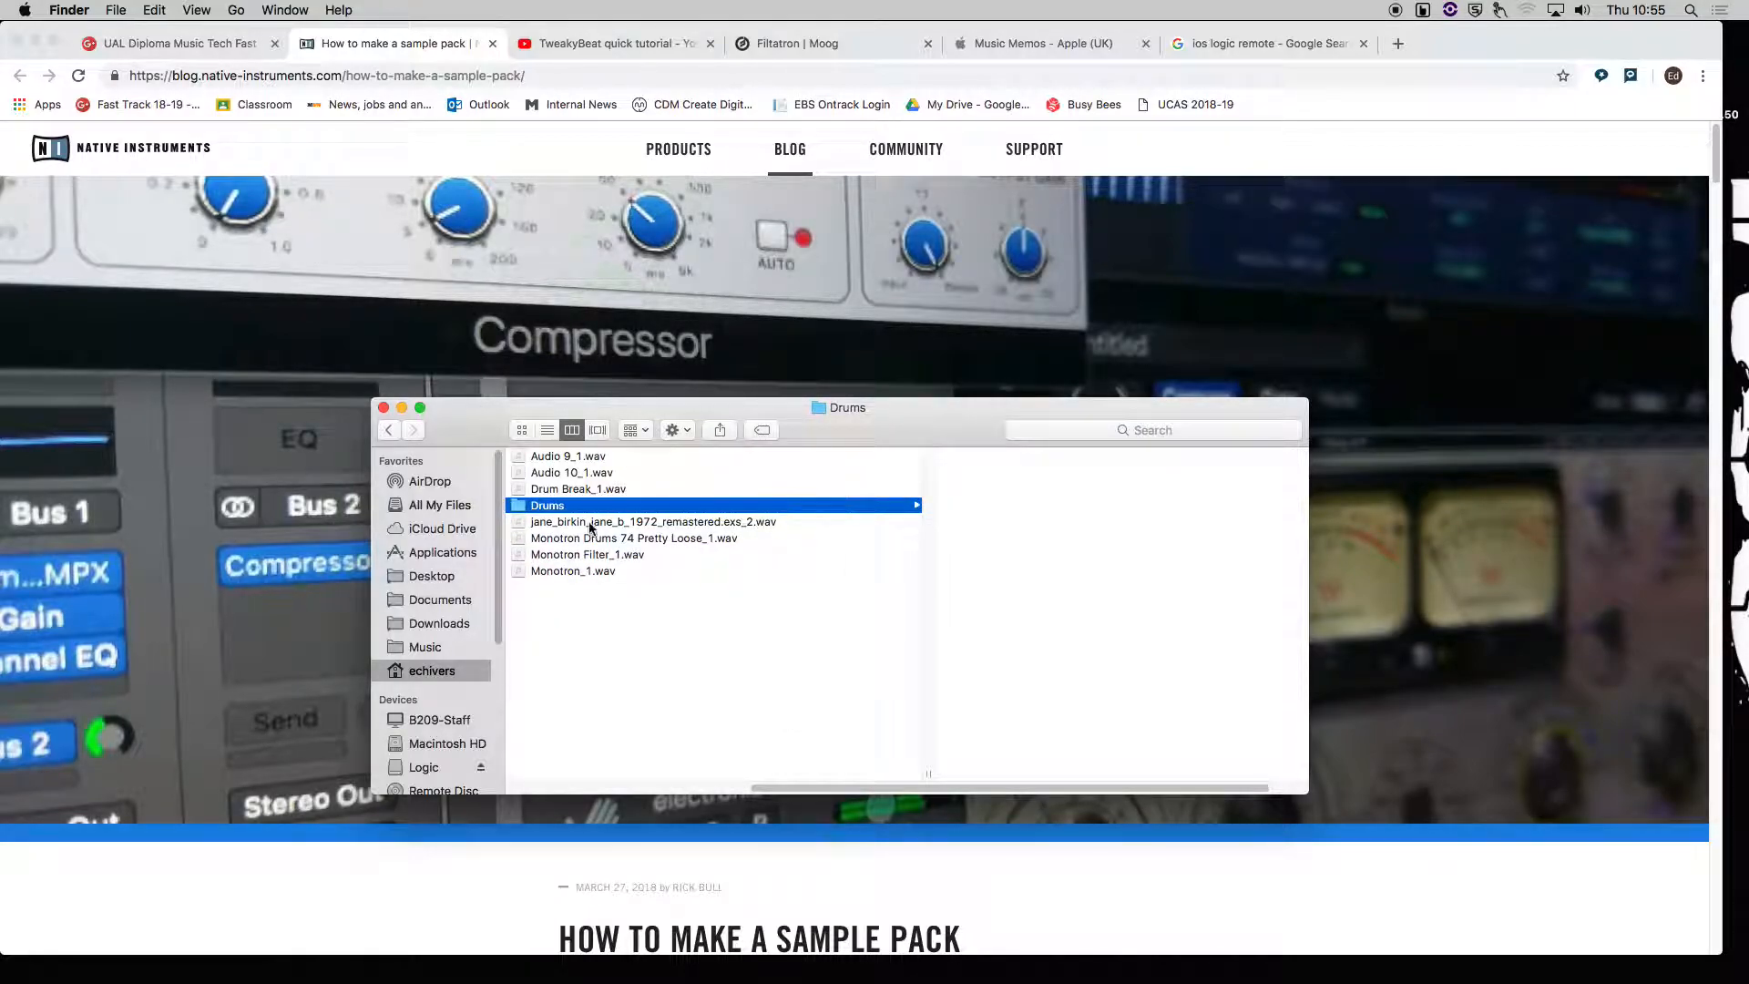
pyautogui.moveTo(564, 541)
pyautogui.mouseDown()
pyautogui.moveTo(610, 530)
pyautogui.moveTo(560, 510)
pyautogui.mouseUp()
# Create a new folder named Bass inside Sample Pack and move Monotron_1.wav into it.
pyautogui.rightClick(587, 599)
pyautogui.click(621, 612)
pyautogui.press('Return')
pyautogui.press('d')
pyautogui.press('Return')
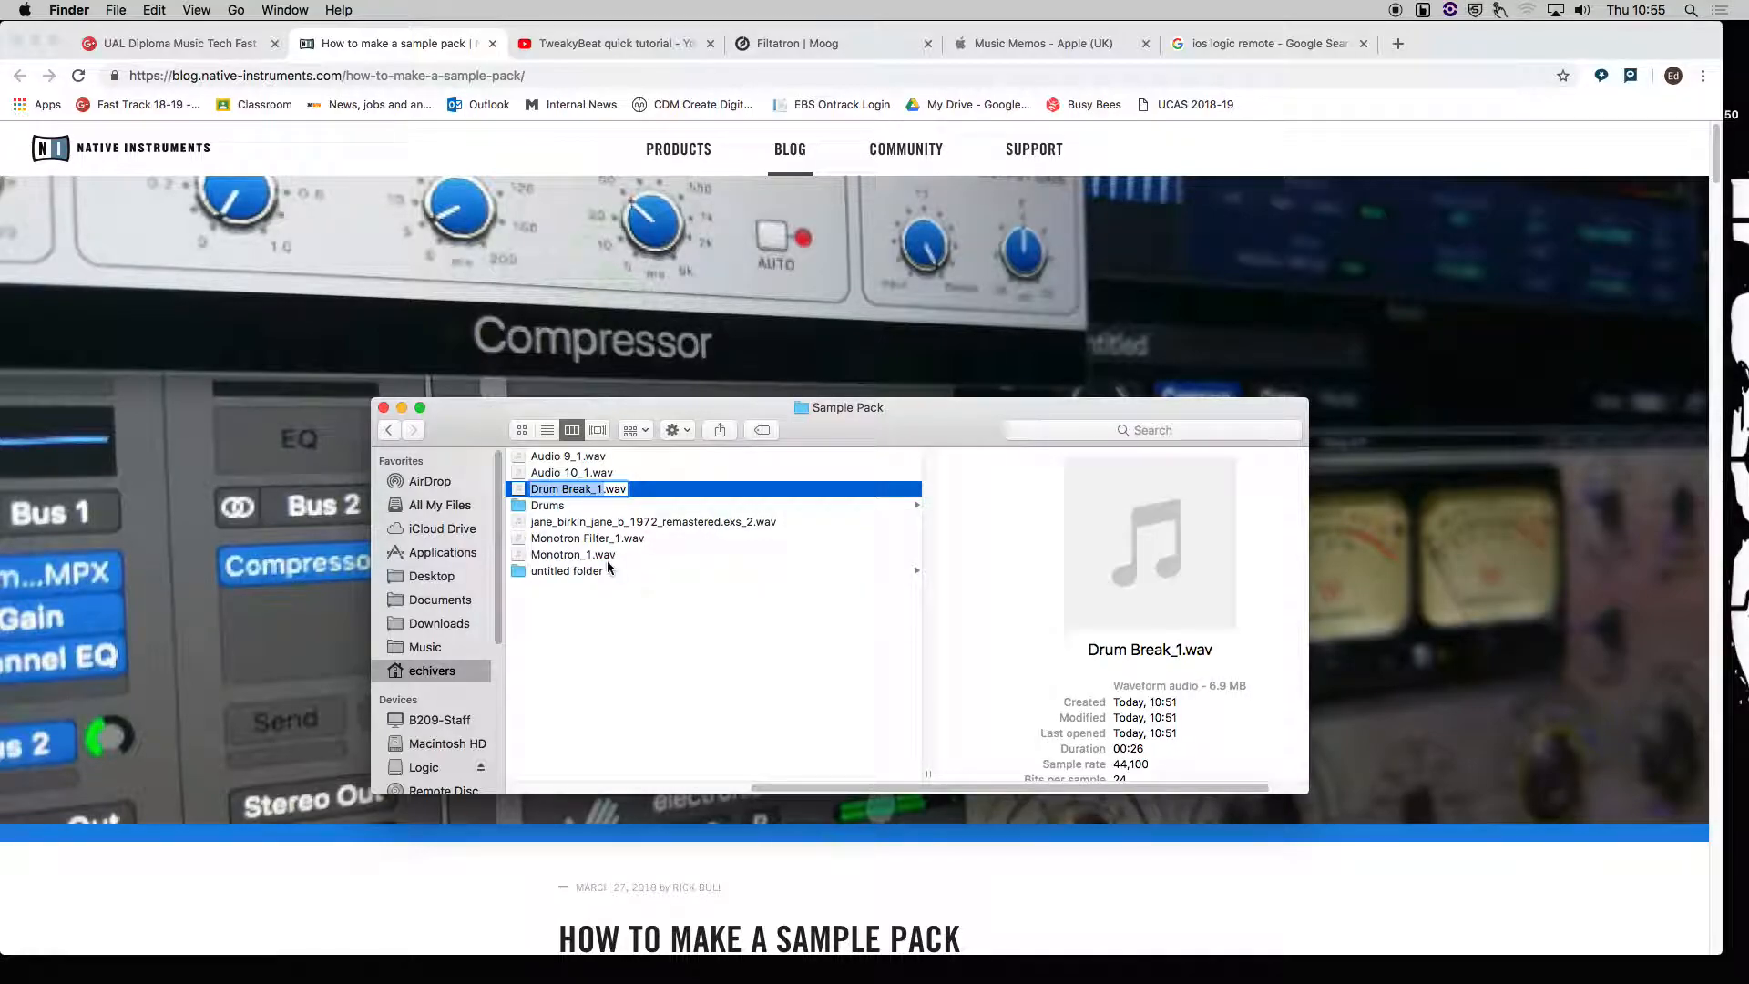
pyautogui.press('Return')
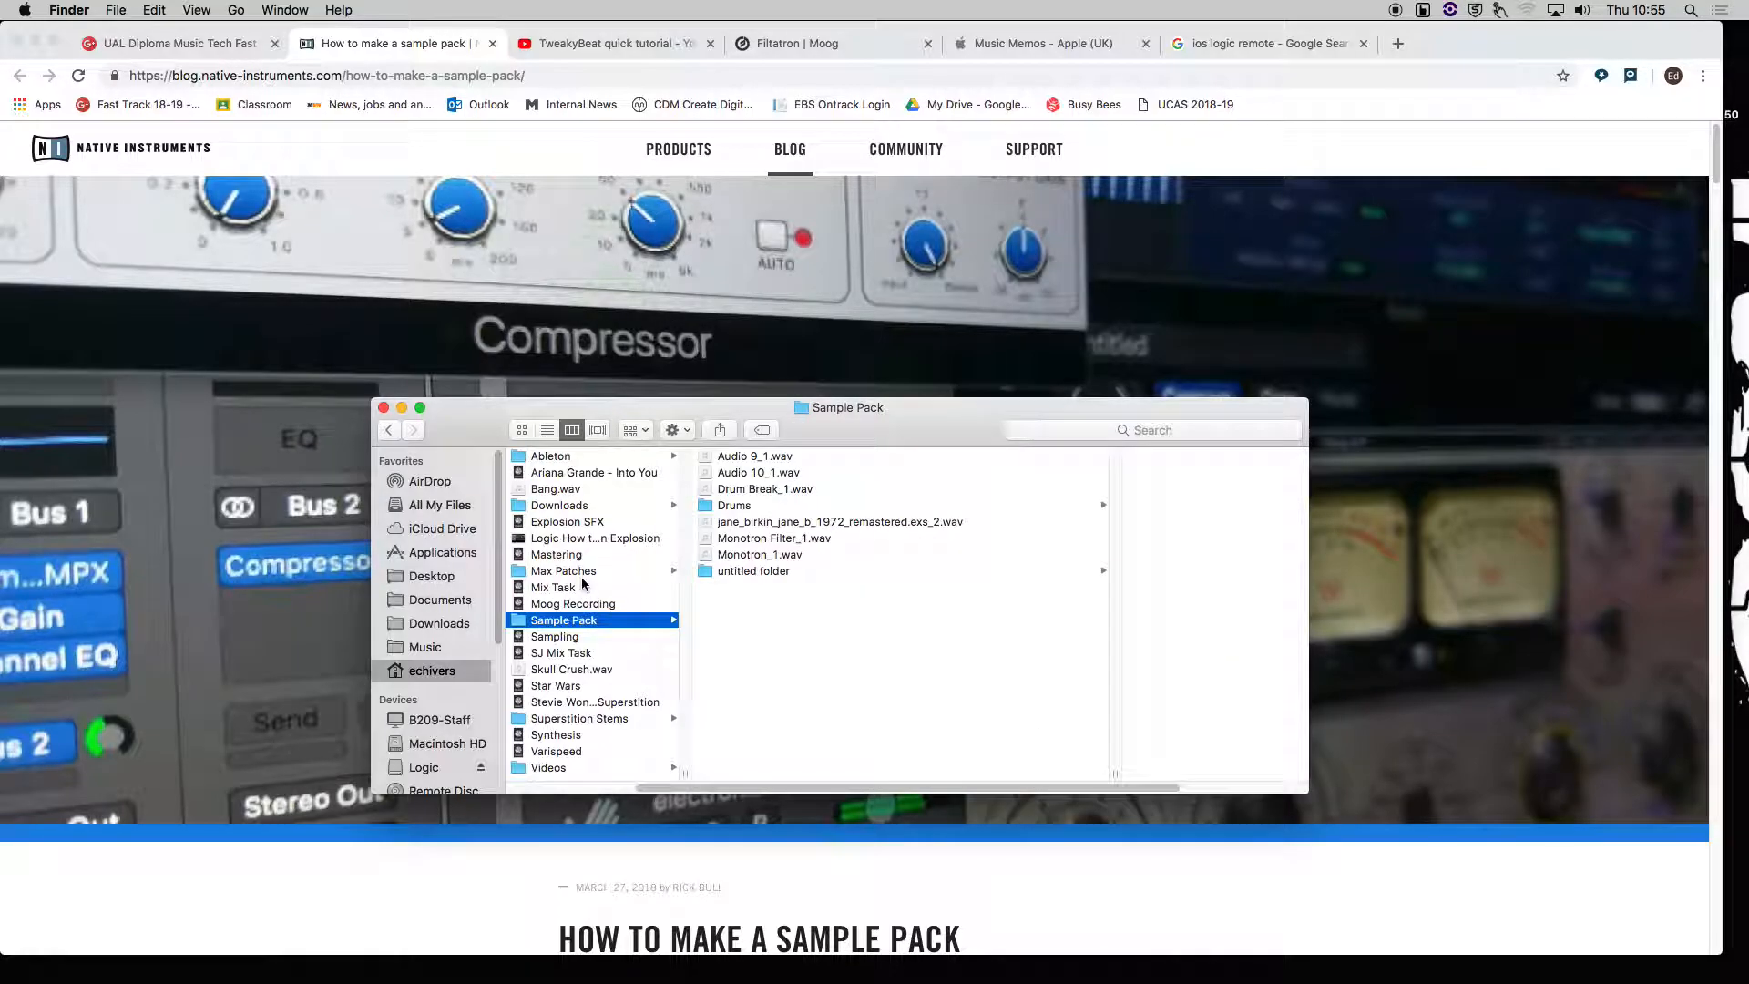
pyautogui.click(734, 570)
pyautogui.press('Return')
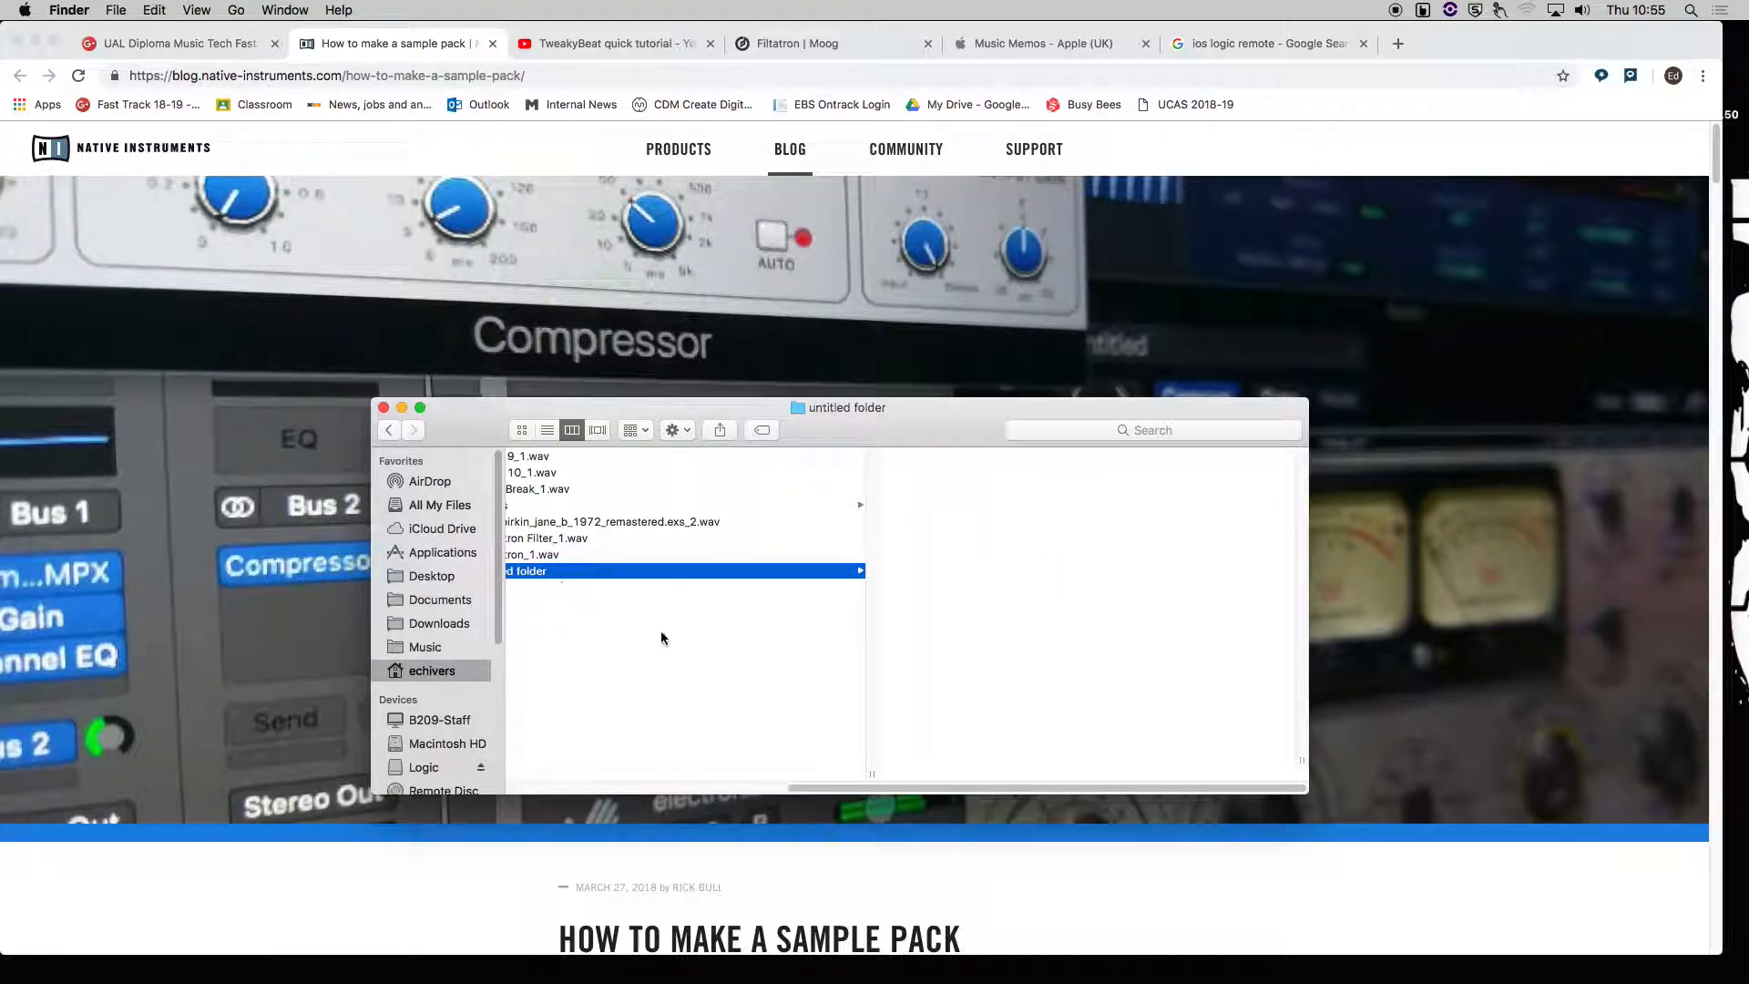
pyautogui.write('Bass')
pyautogui.press('Return')
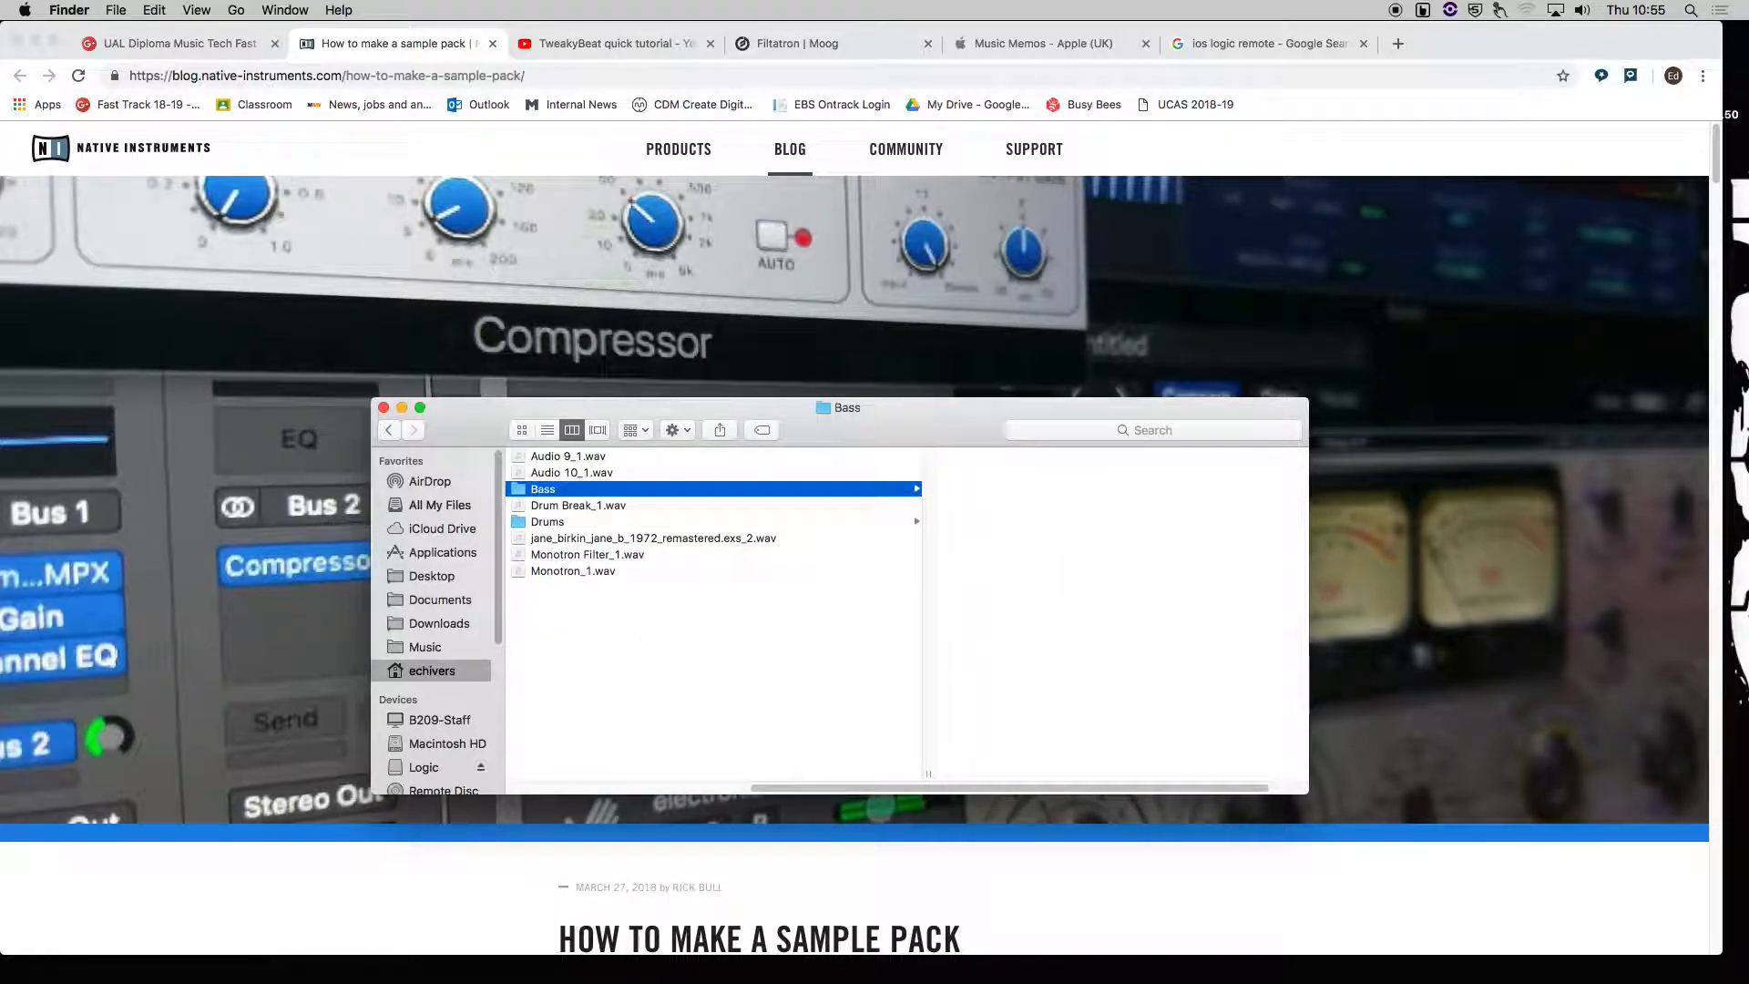
pyautogui.moveTo(551, 574); pyautogui.dragTo(545, 490)
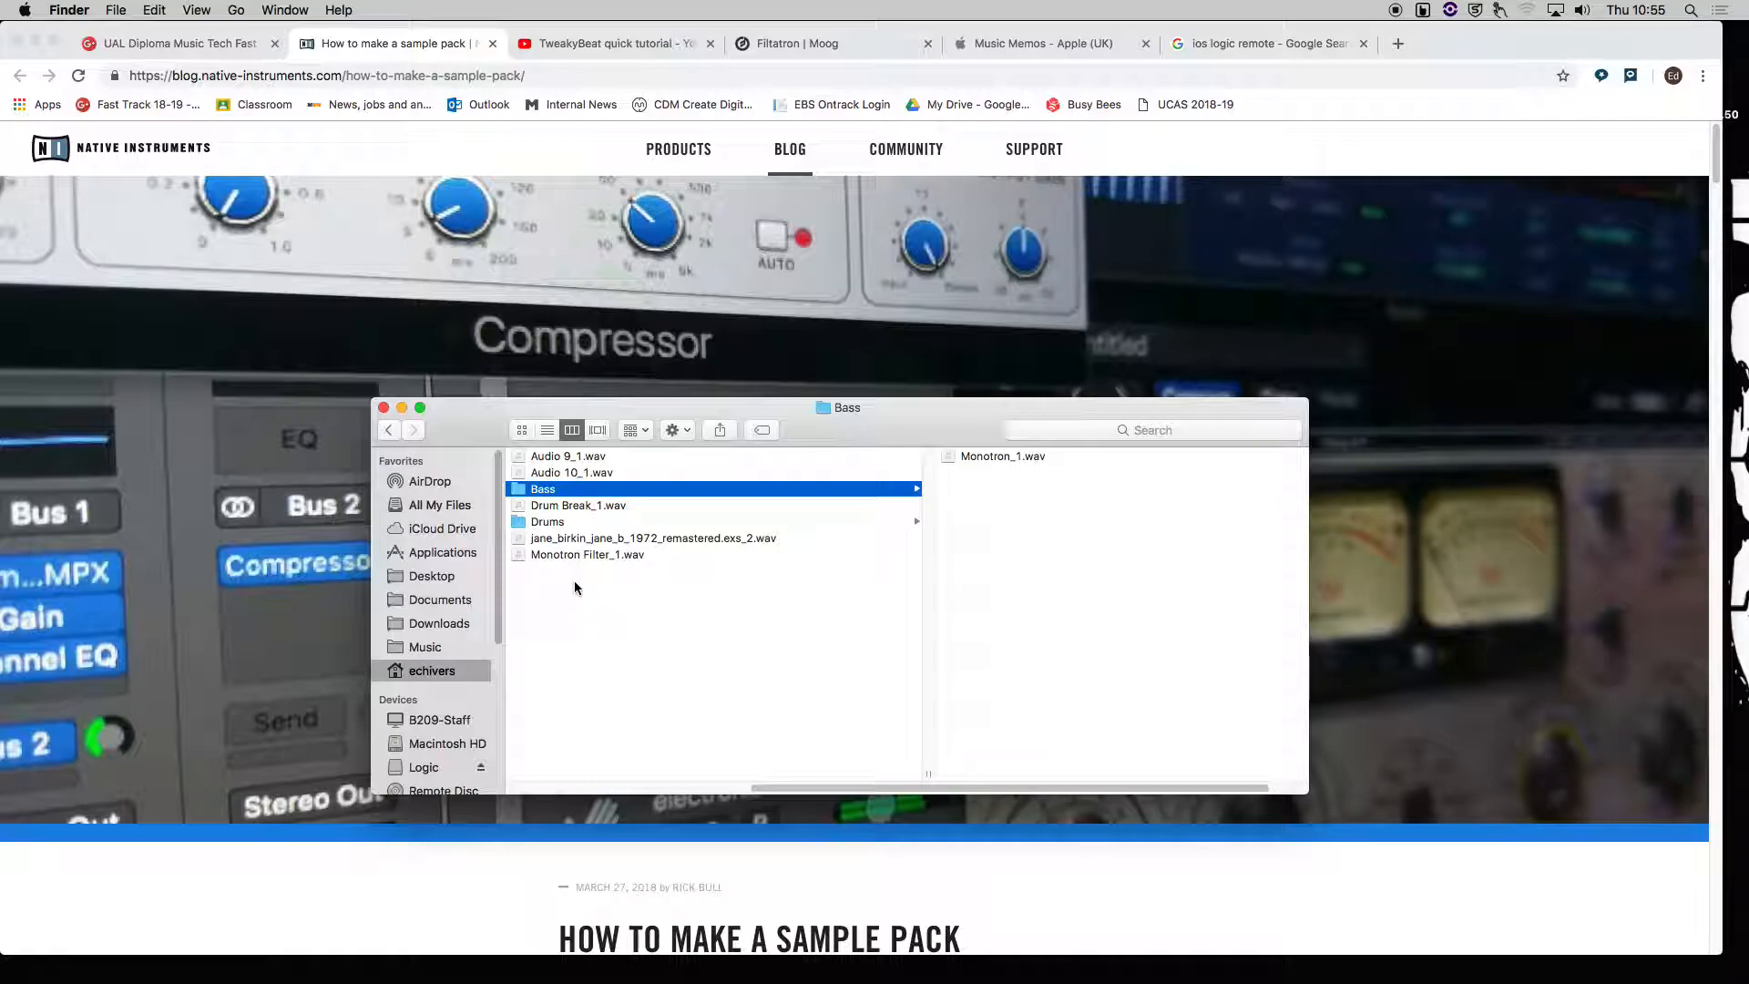
pyautogui.click(590, 625)
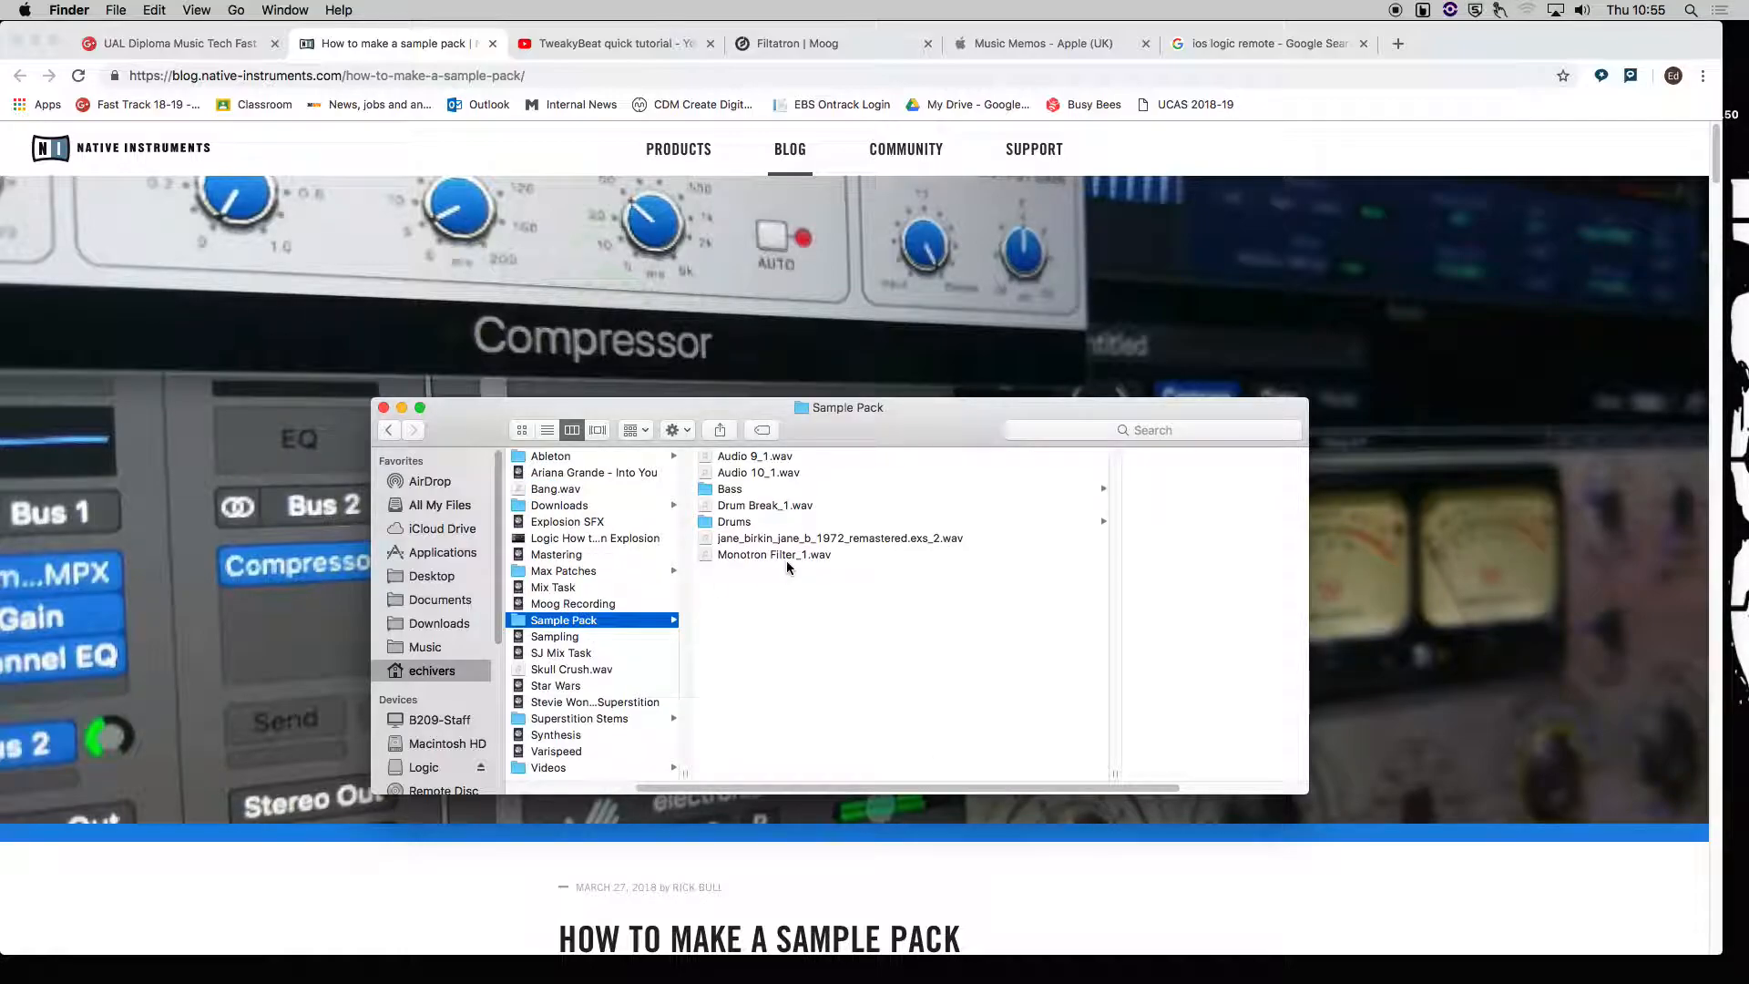
# Create a new folder named SFX inside Sample Pack and move Monotron Filter_1.wav into it.
pyautogui.rightClick(741, 589)
pyautogui.click(766, 601)
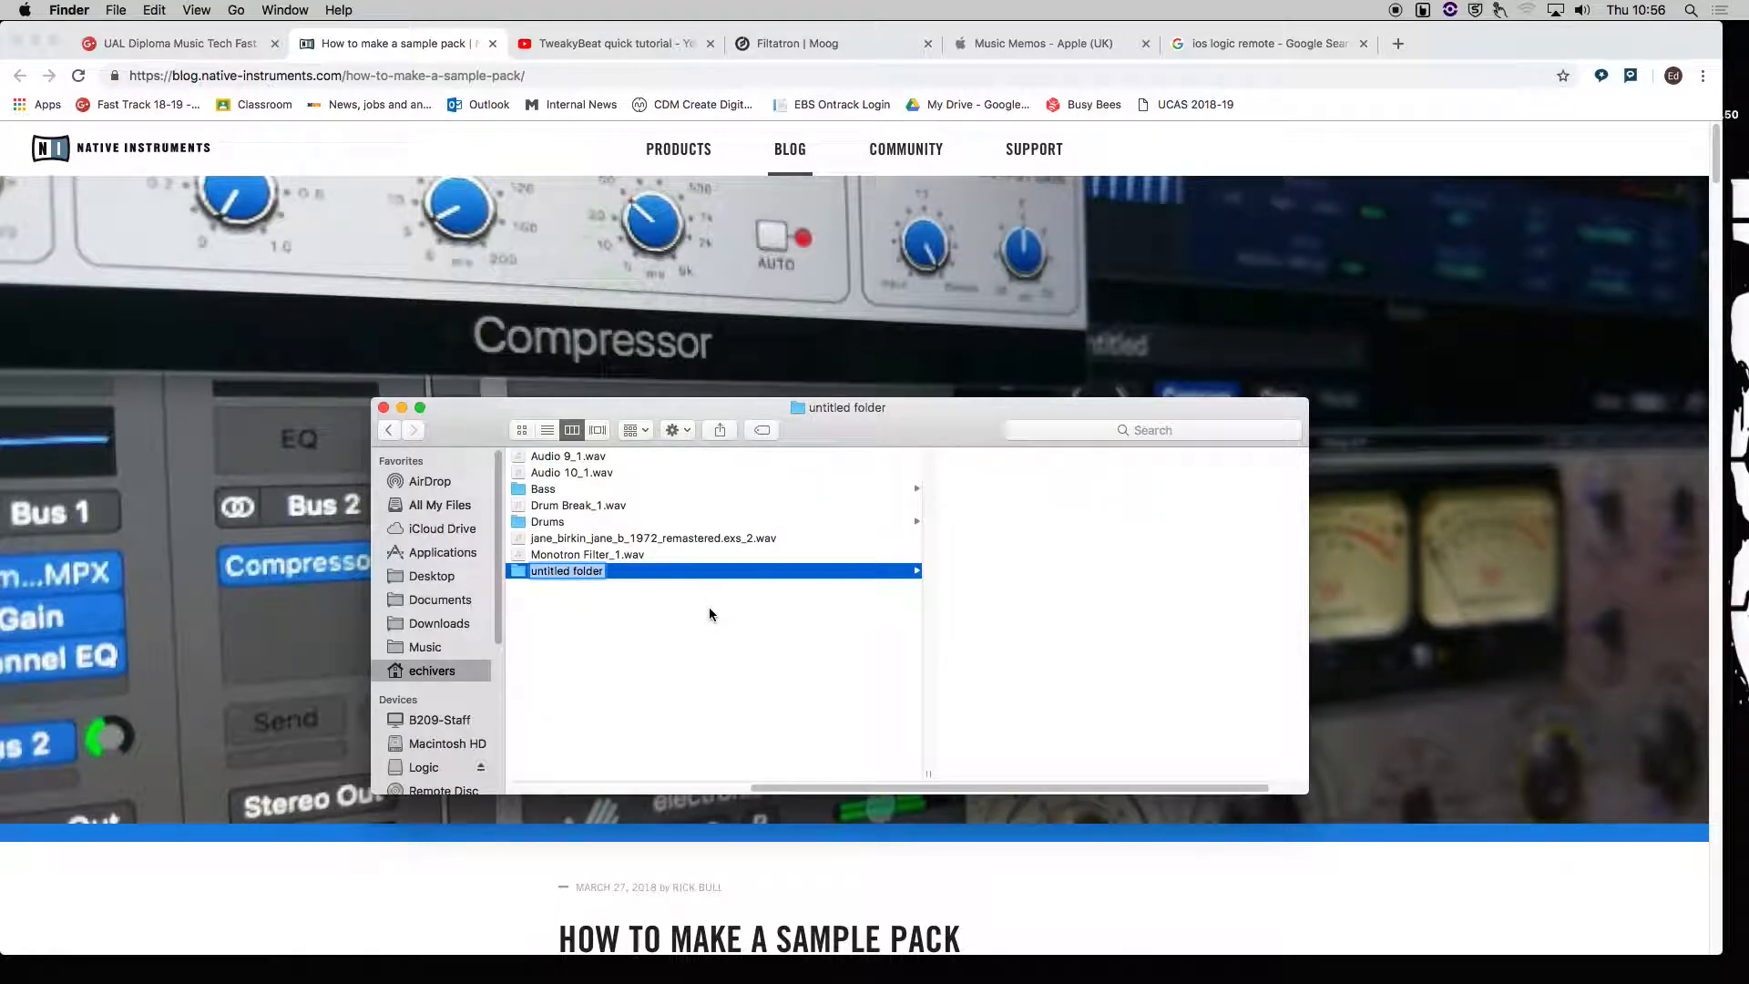
pyautogui.write('SFX')
pyautogui.press('Return')
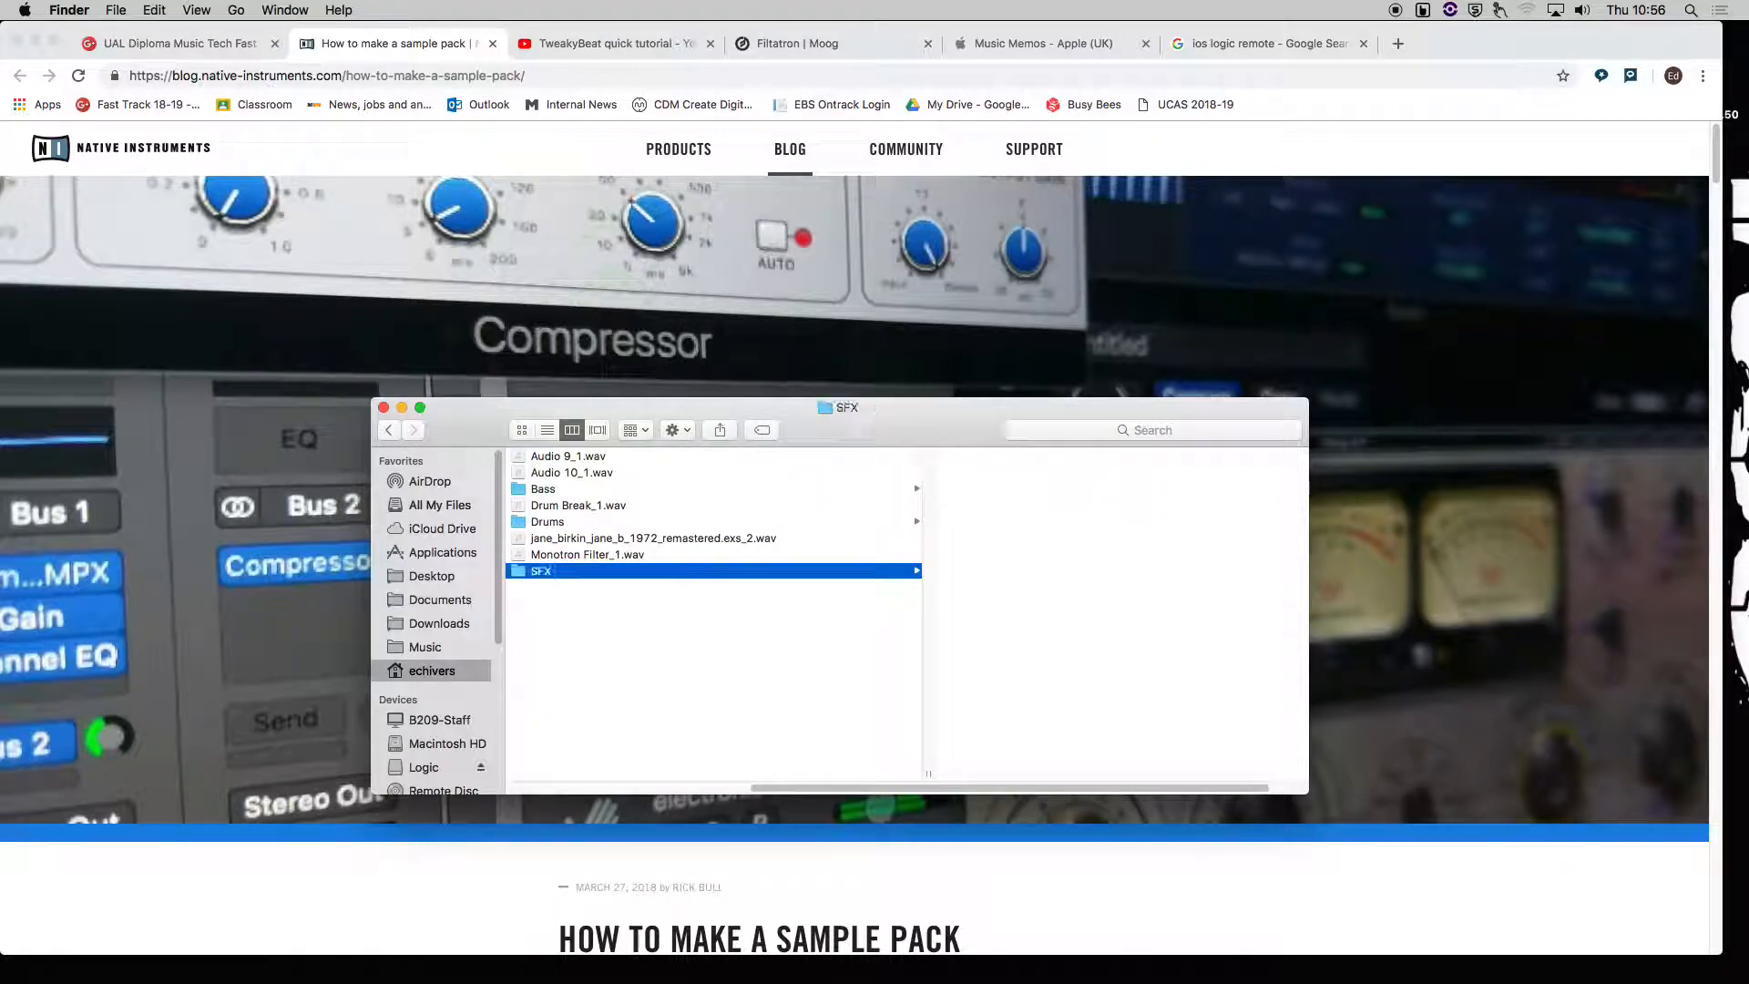
pyautogui.click(567, 554)
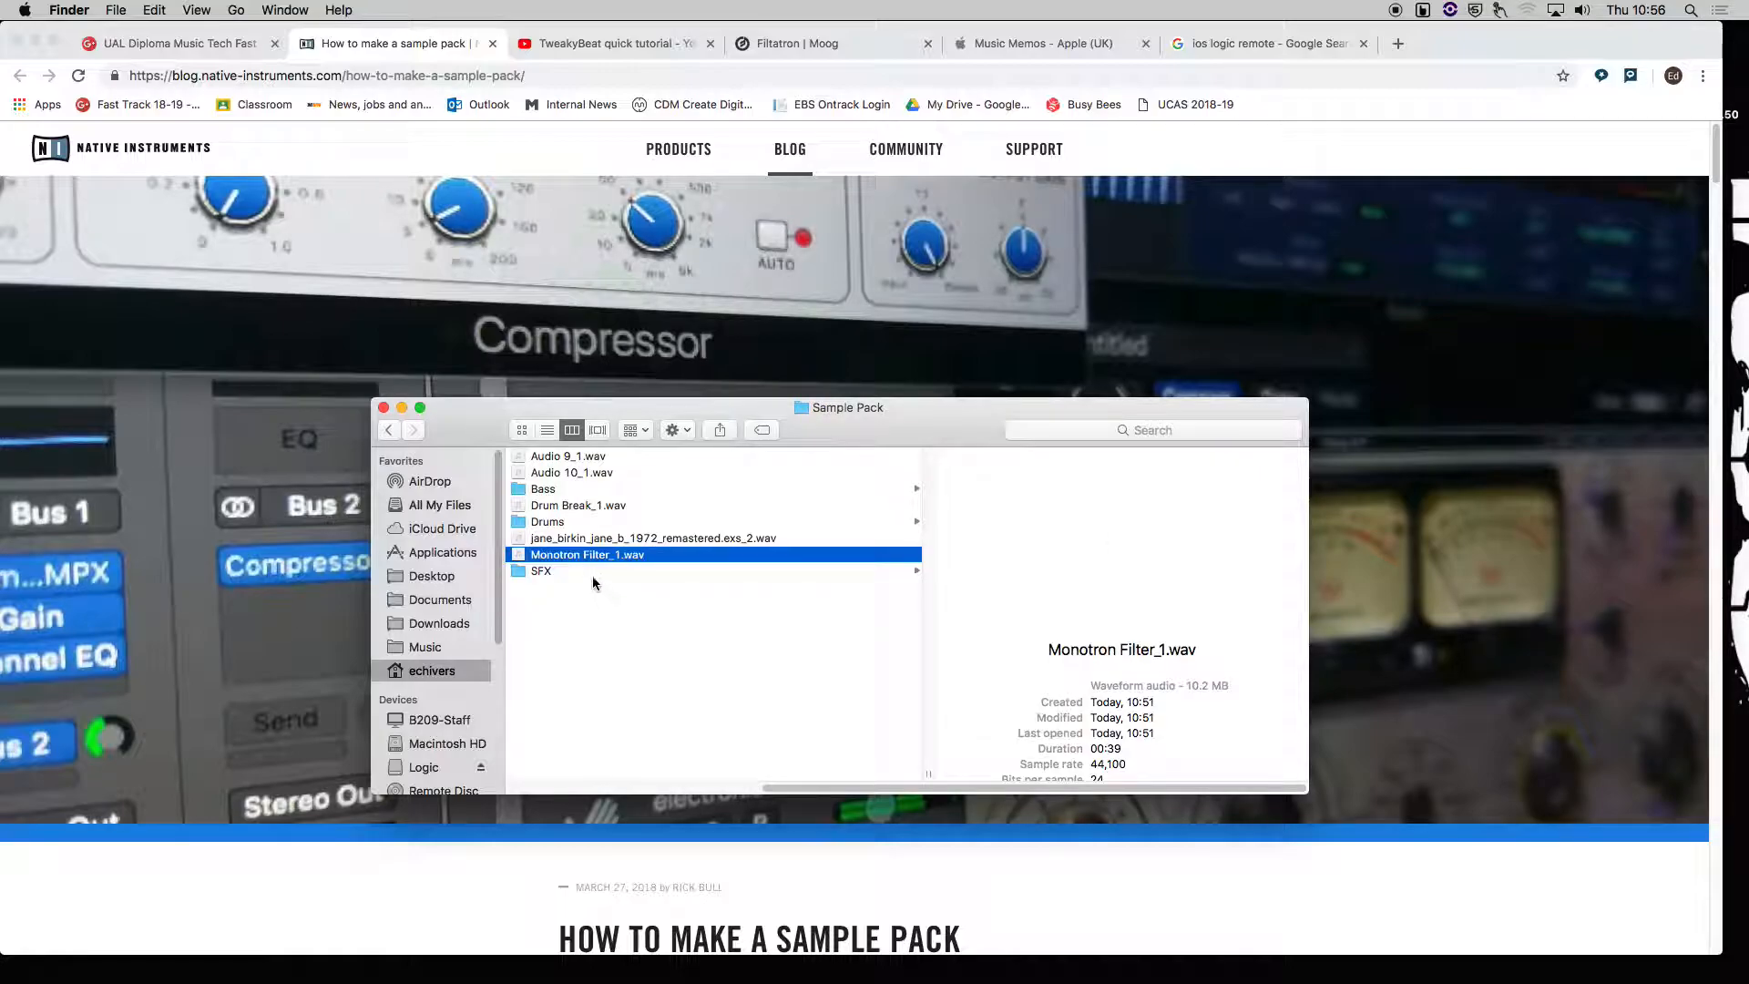
pyautogui.moveTo(566, 553); pyautogui.dragTo(565, 521)
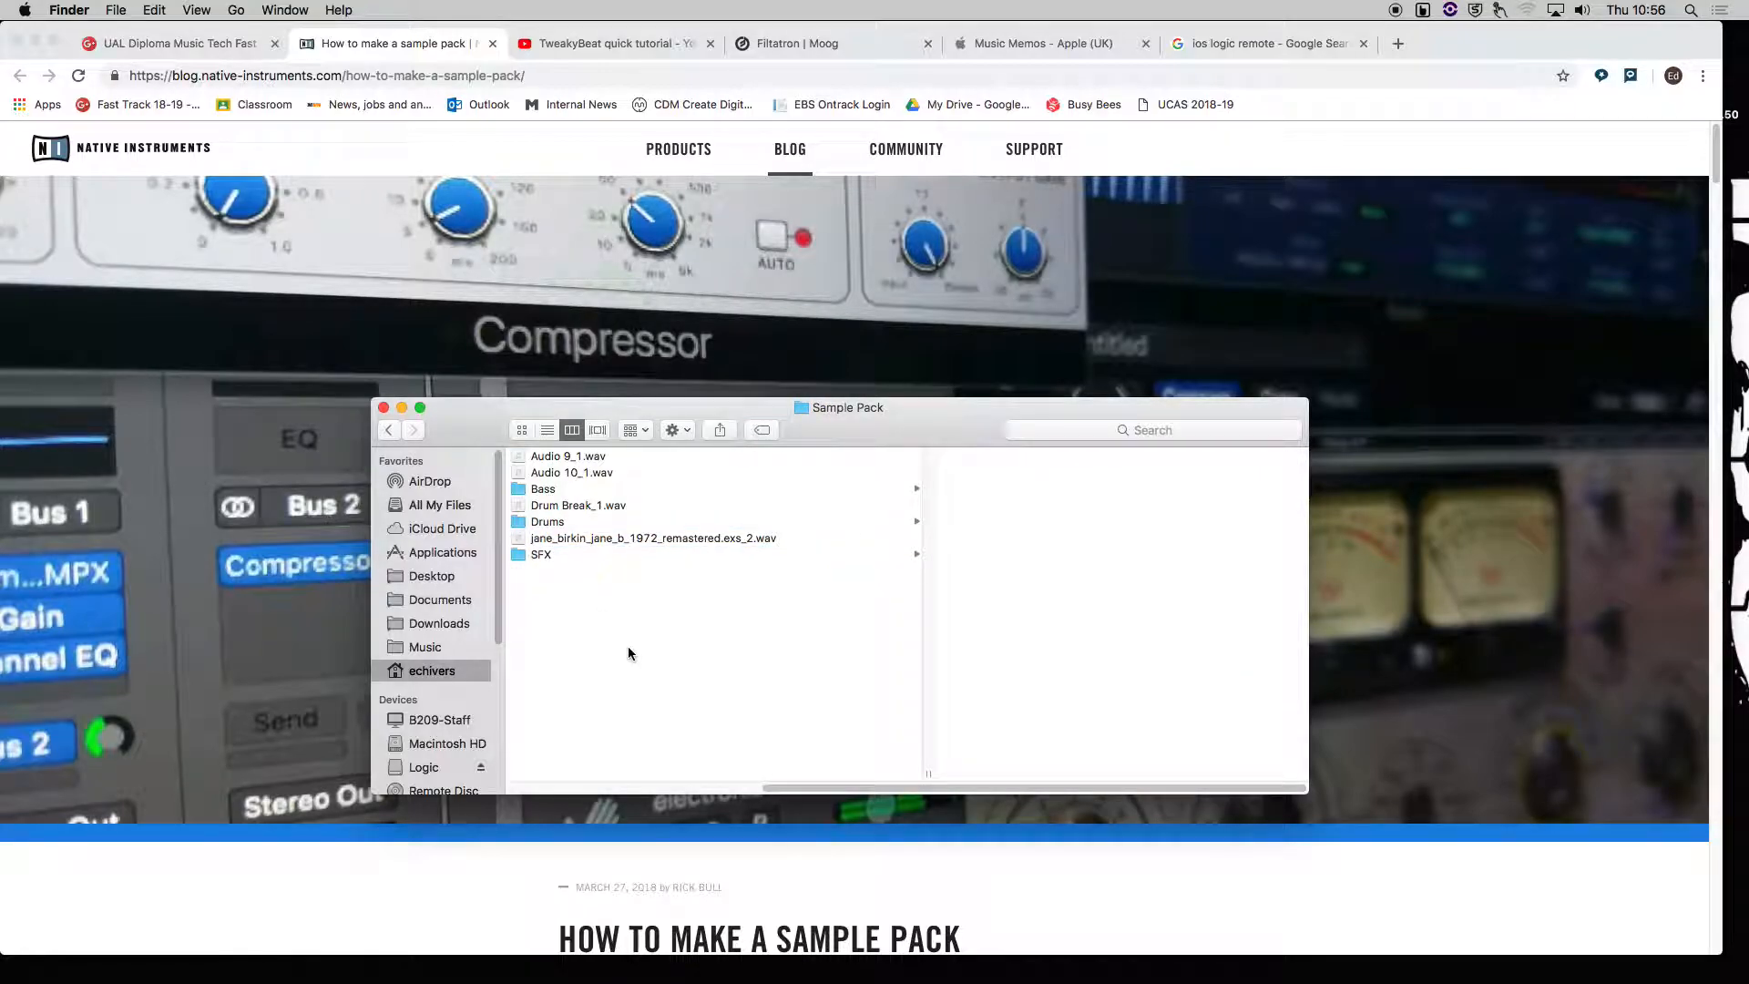